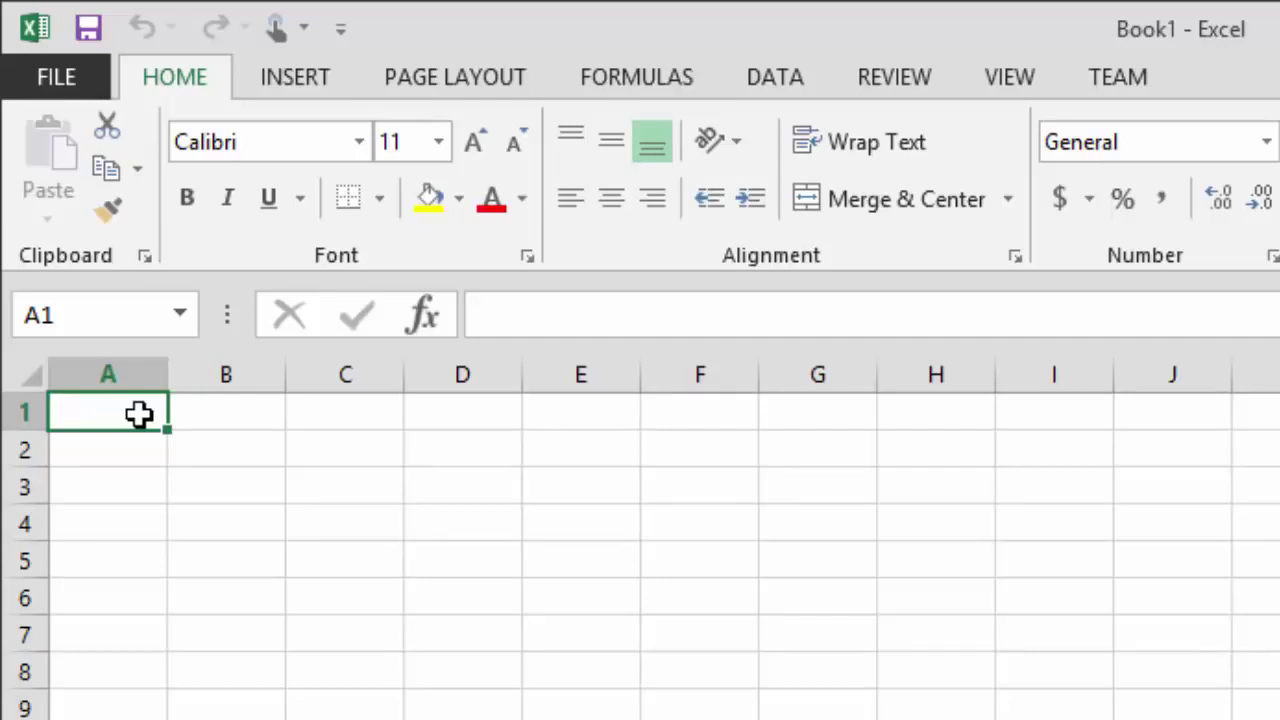
# Enter the title "So Sweet Lemonade Stand Sales" in cell A1.
pyautogui.doubleClick(138, 413)
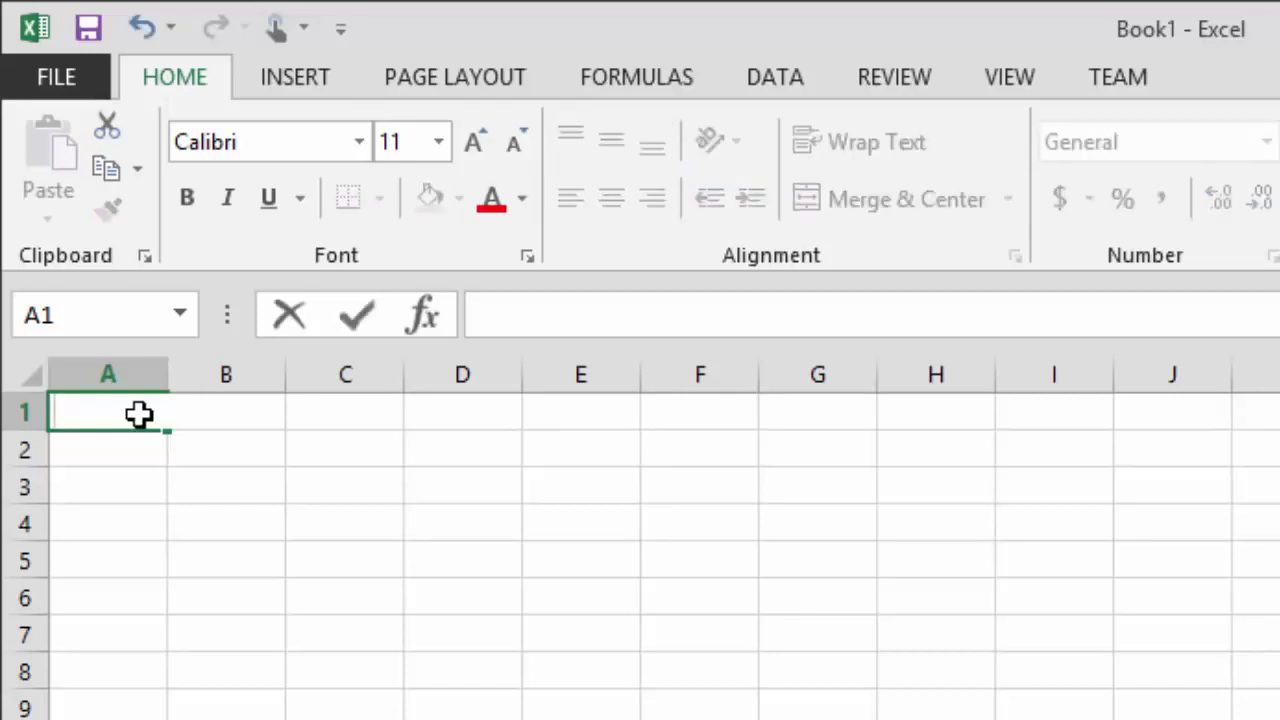
pyautogui.write('So Sw')
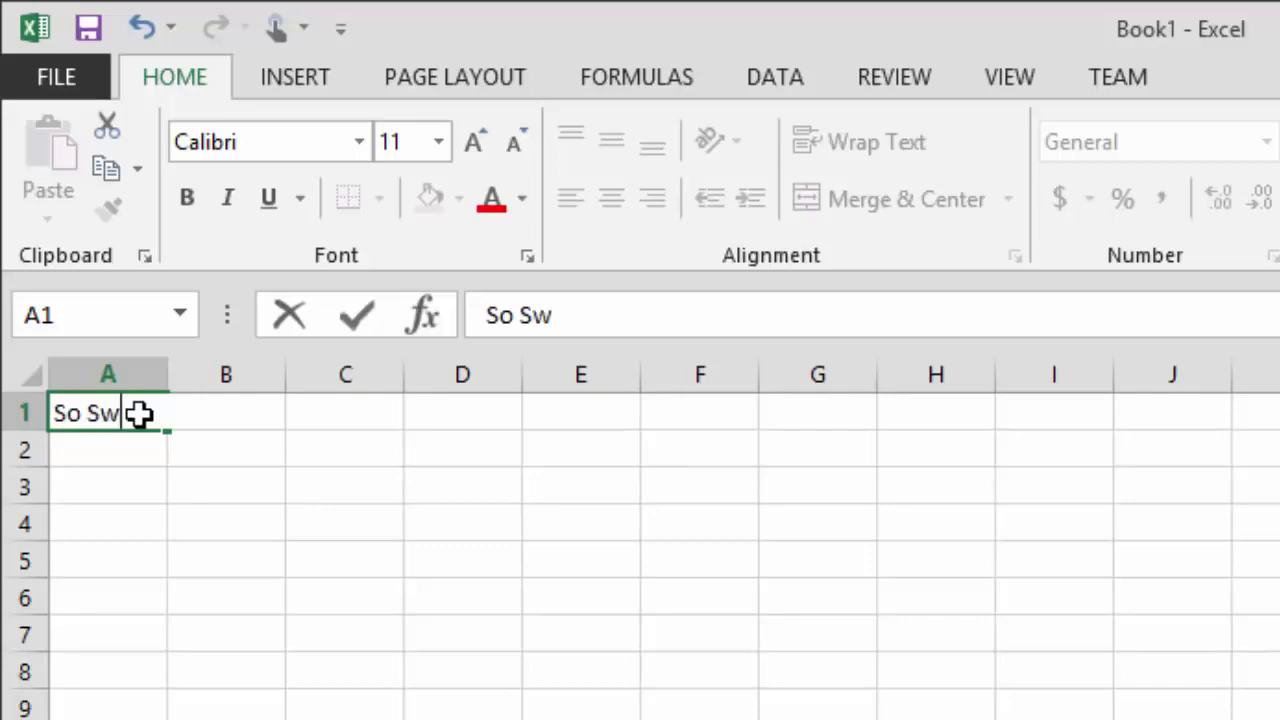
pyautogui.write('eet Lemona')
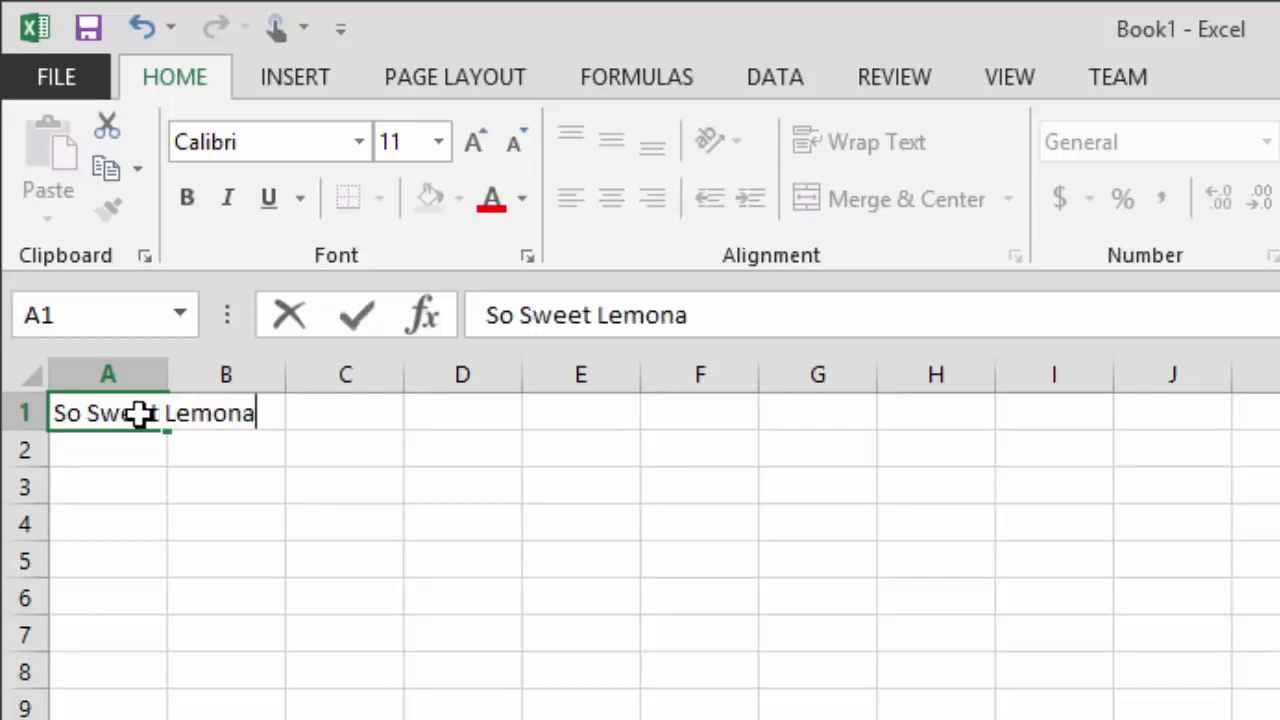
pyautogui.write('de Stand Sales')
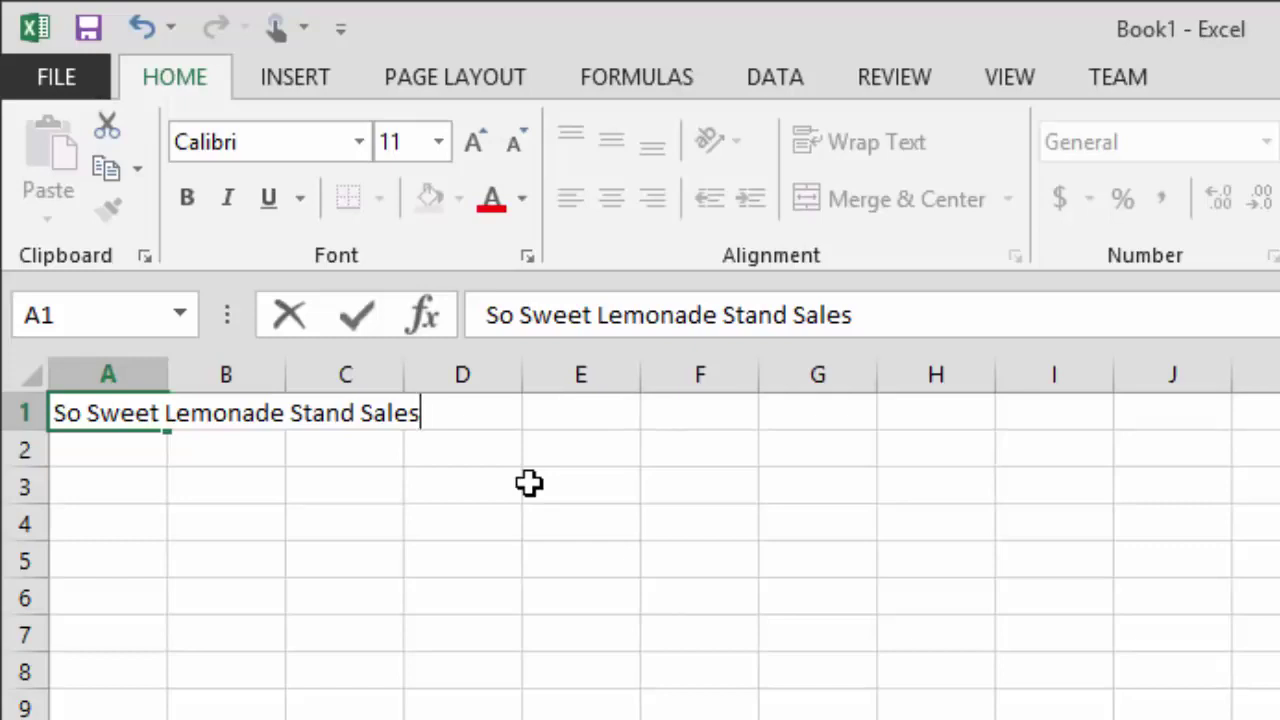
pyautogui.press('Return')
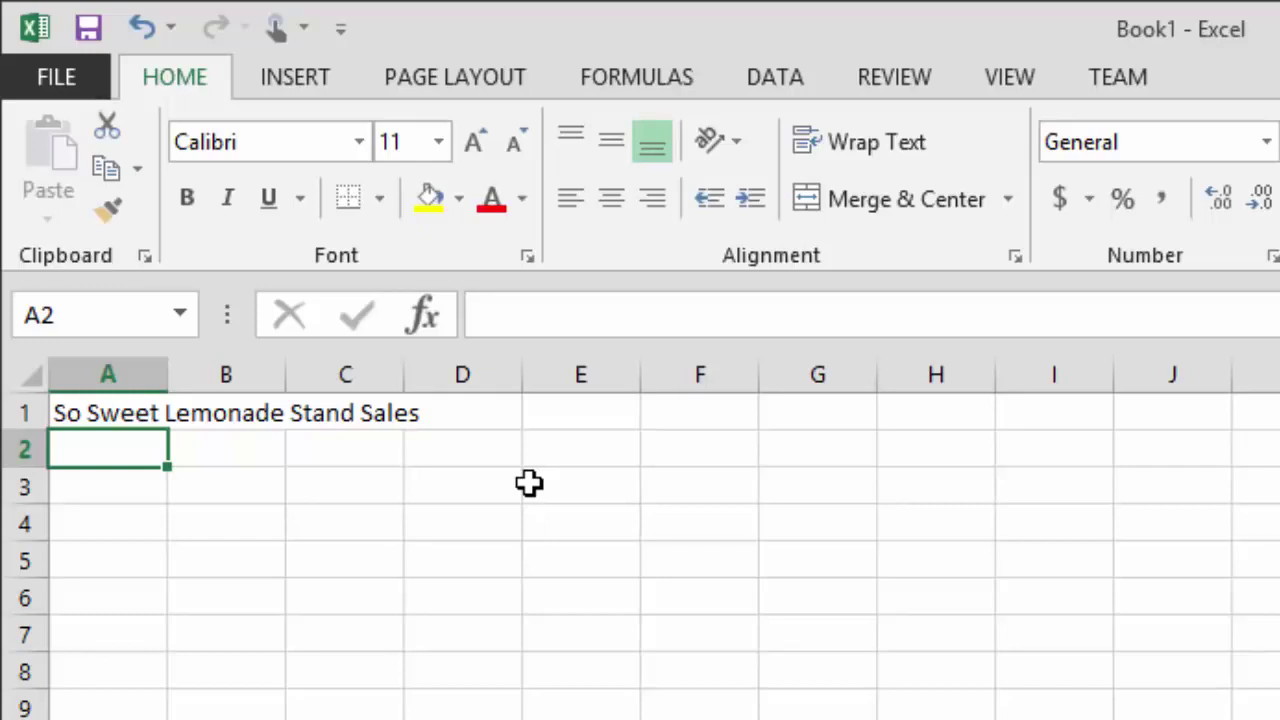
# Enter "August 2016" in cell A2 and the column header "Location" in cell A3.
pyautogui.write('Au')
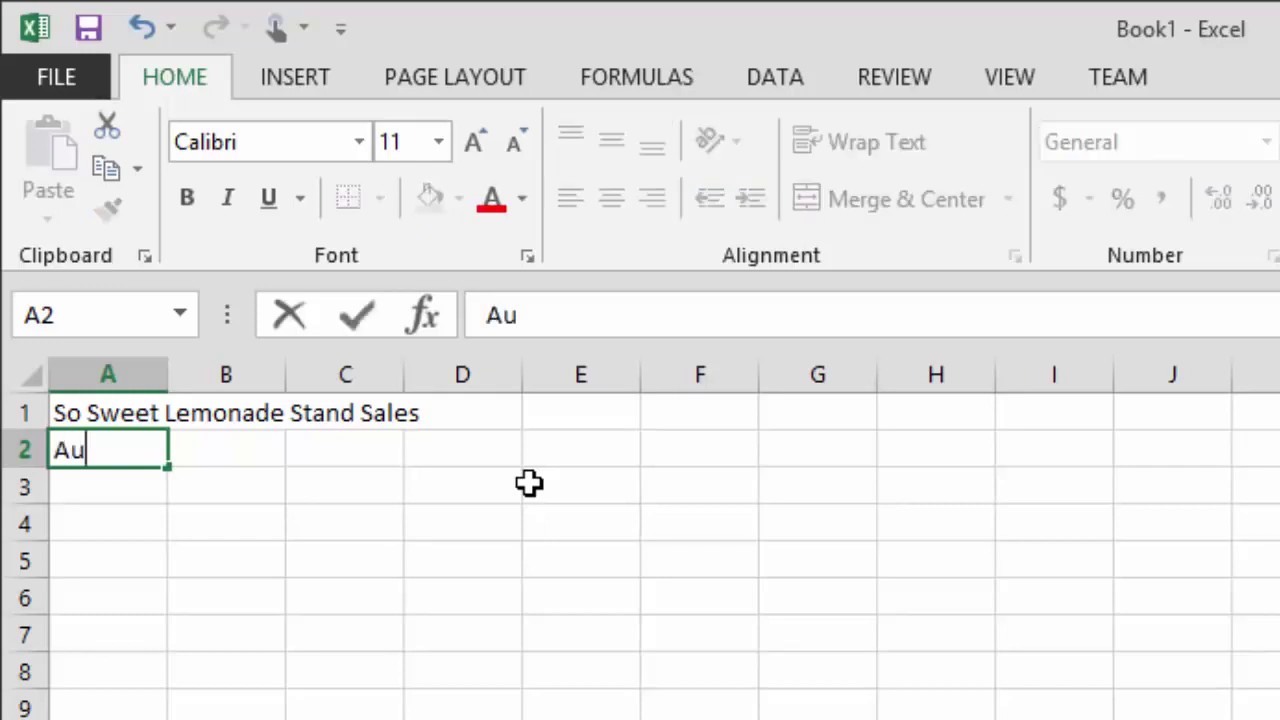
pyautogui.write('gust 2016')
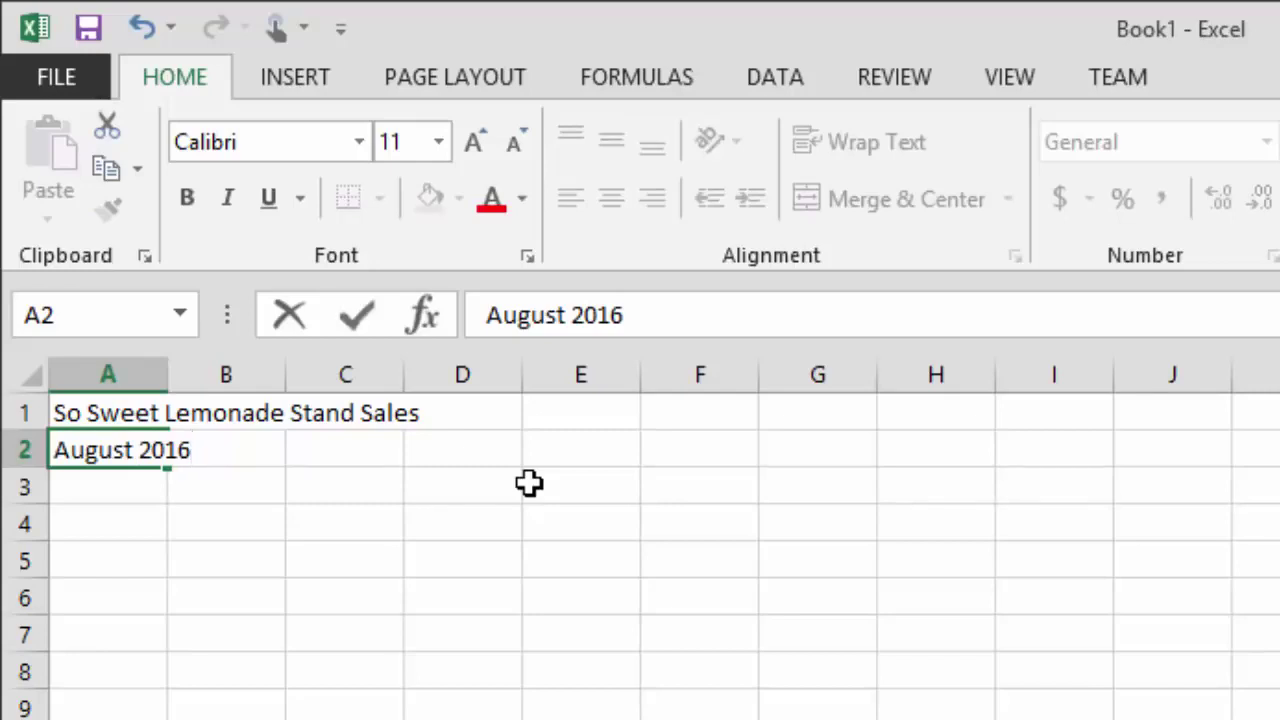
pyautogui.press('Return')
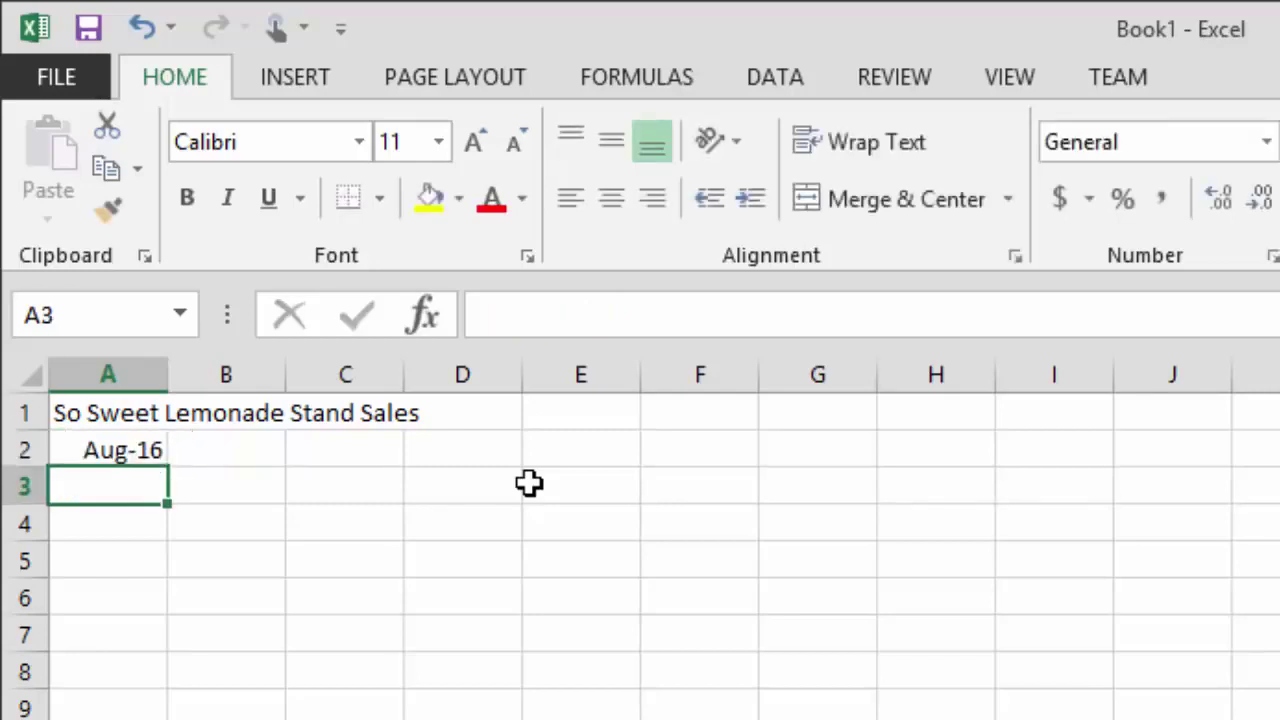
pyautogui.press('Up')
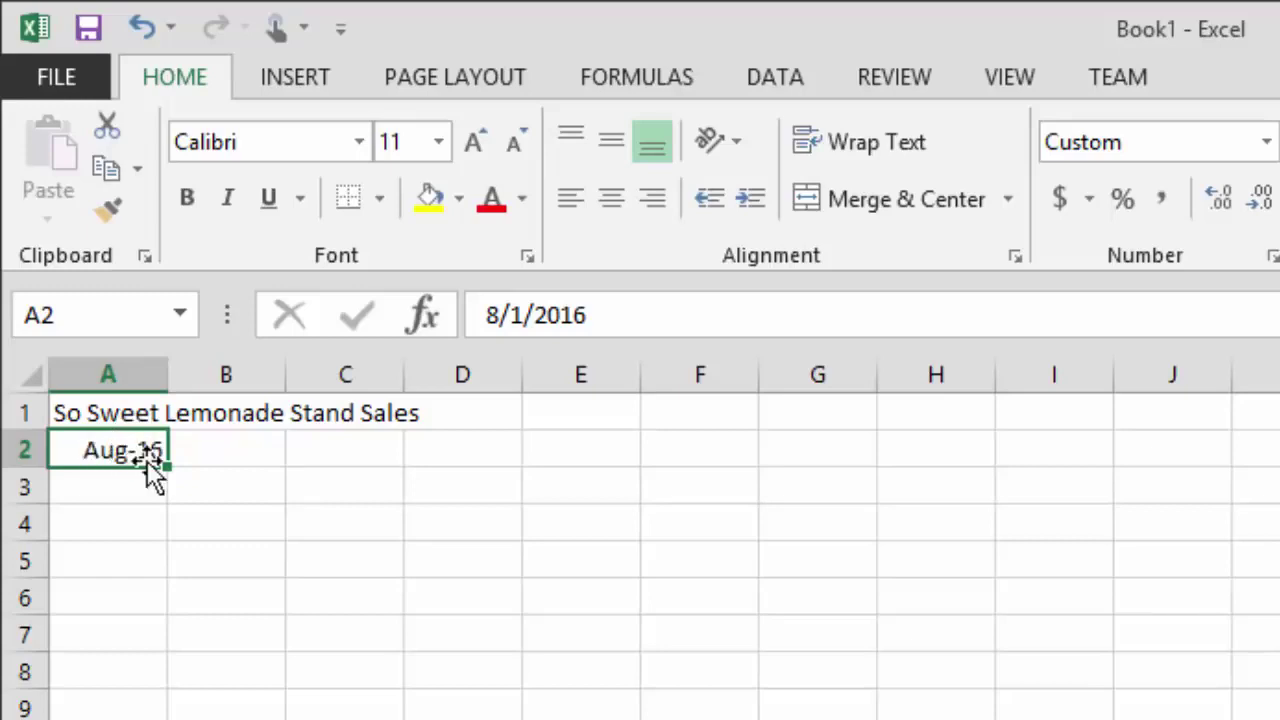
pyautogui.press('Down')
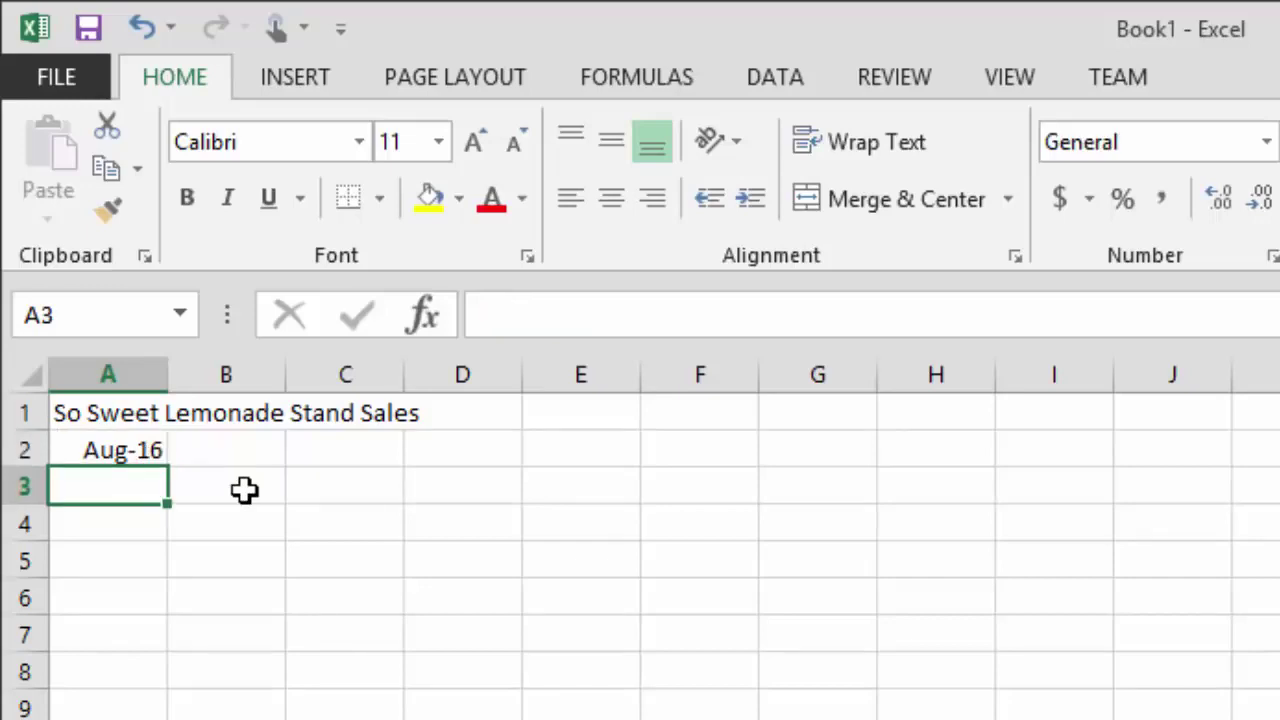
pyautogui.write('Location')
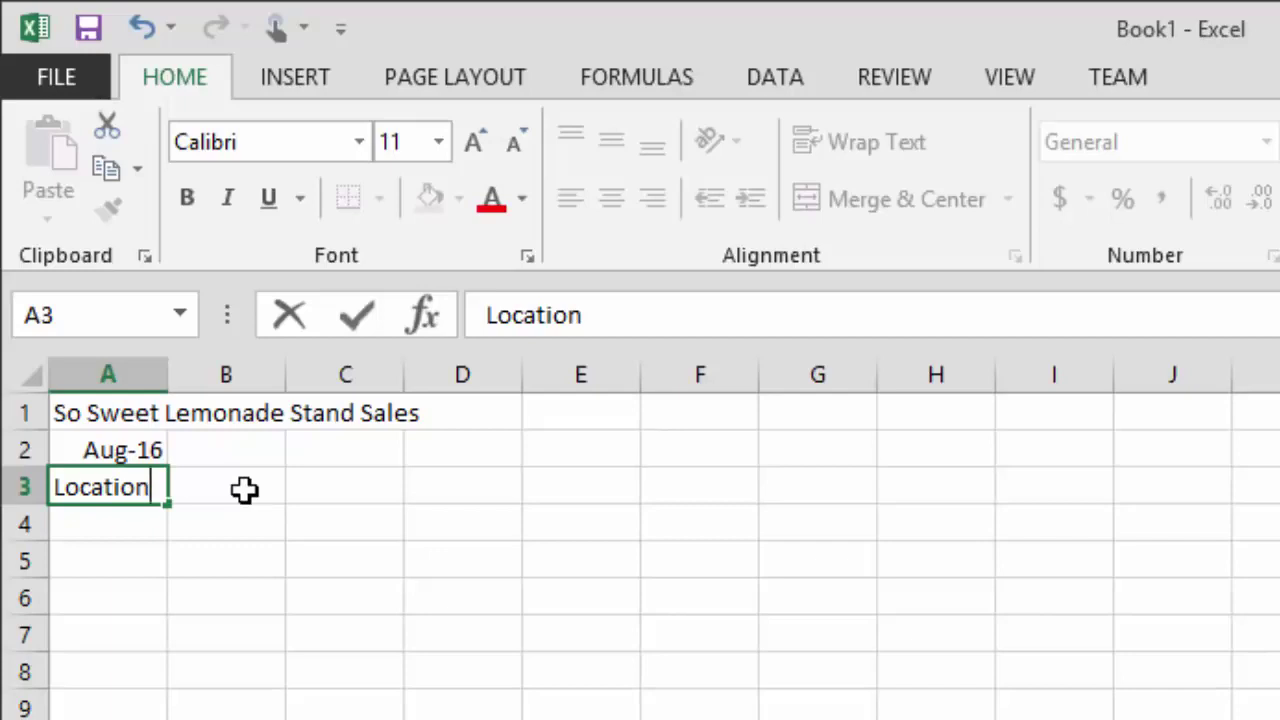
# Enter the headers Week 1, Week 2, Week 3 and Week 4 individually in cells B3 through E3.
pyautogui.click(245, 489)
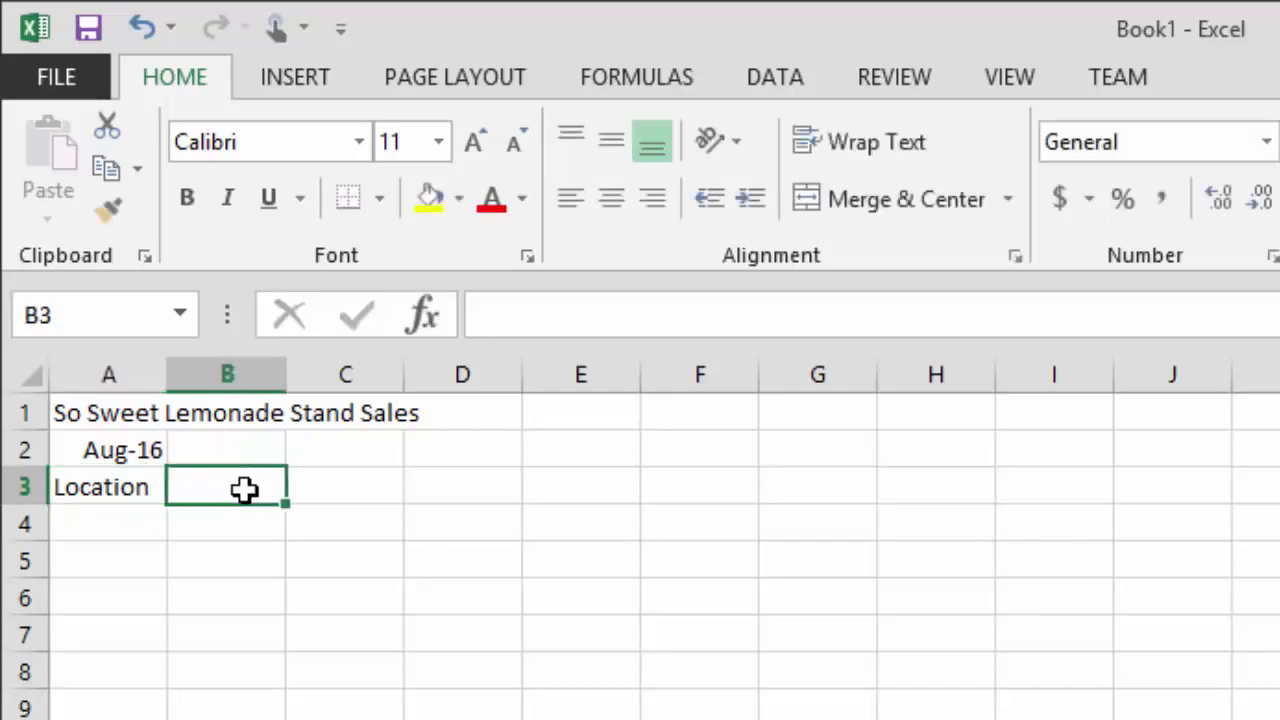
pyautogui.write('Week 1')
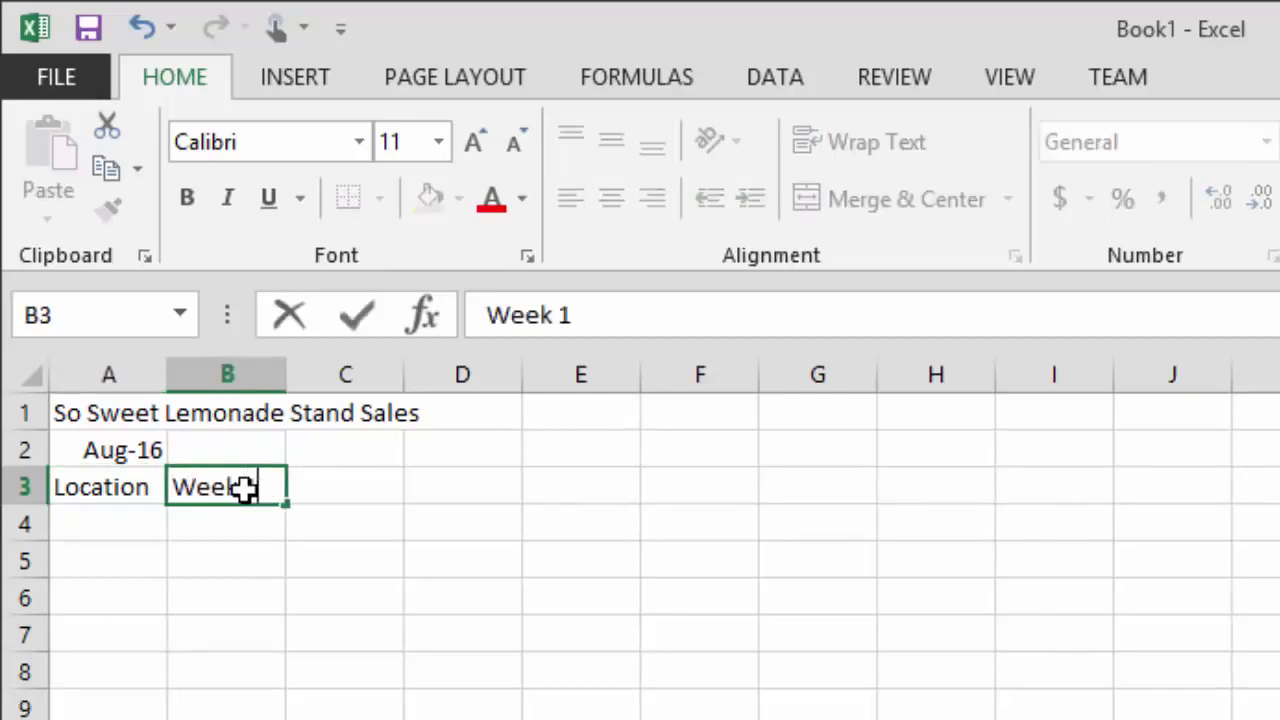
pyautogui.press('Tab')
pyautogui.write('Week 2')
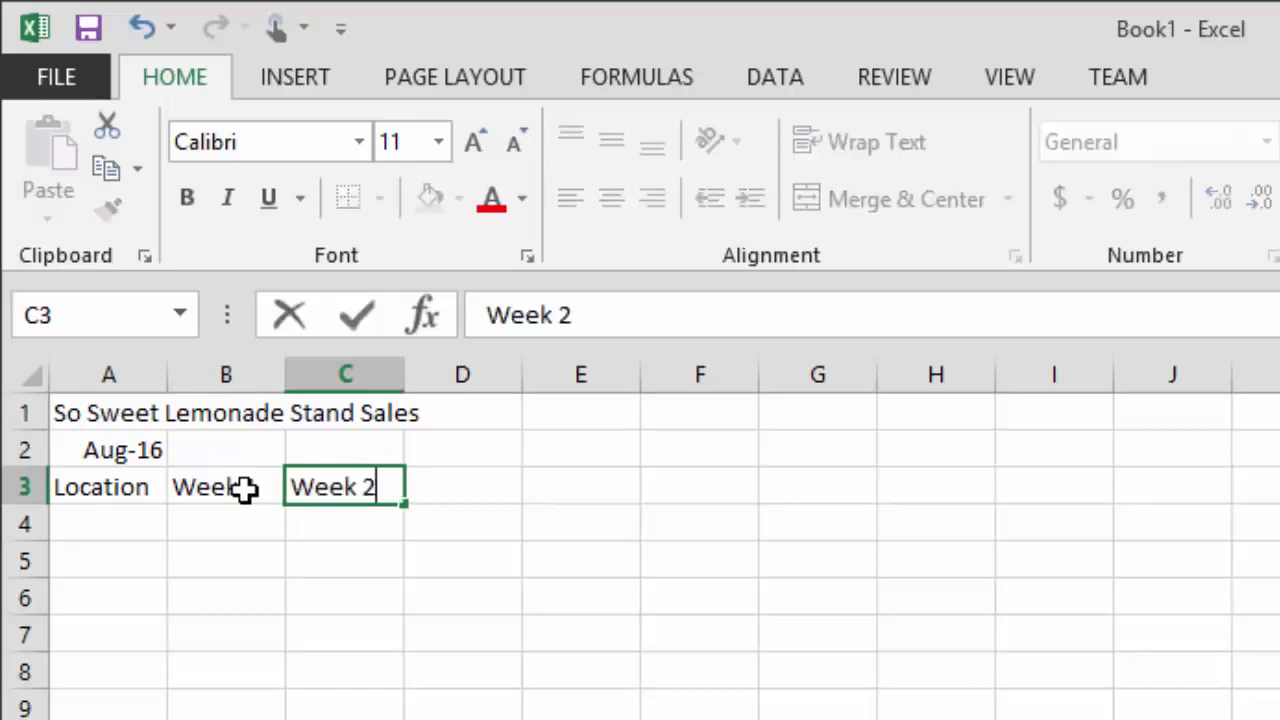
pyautogui.press('Tab')
pyautogui.write('Week 3')
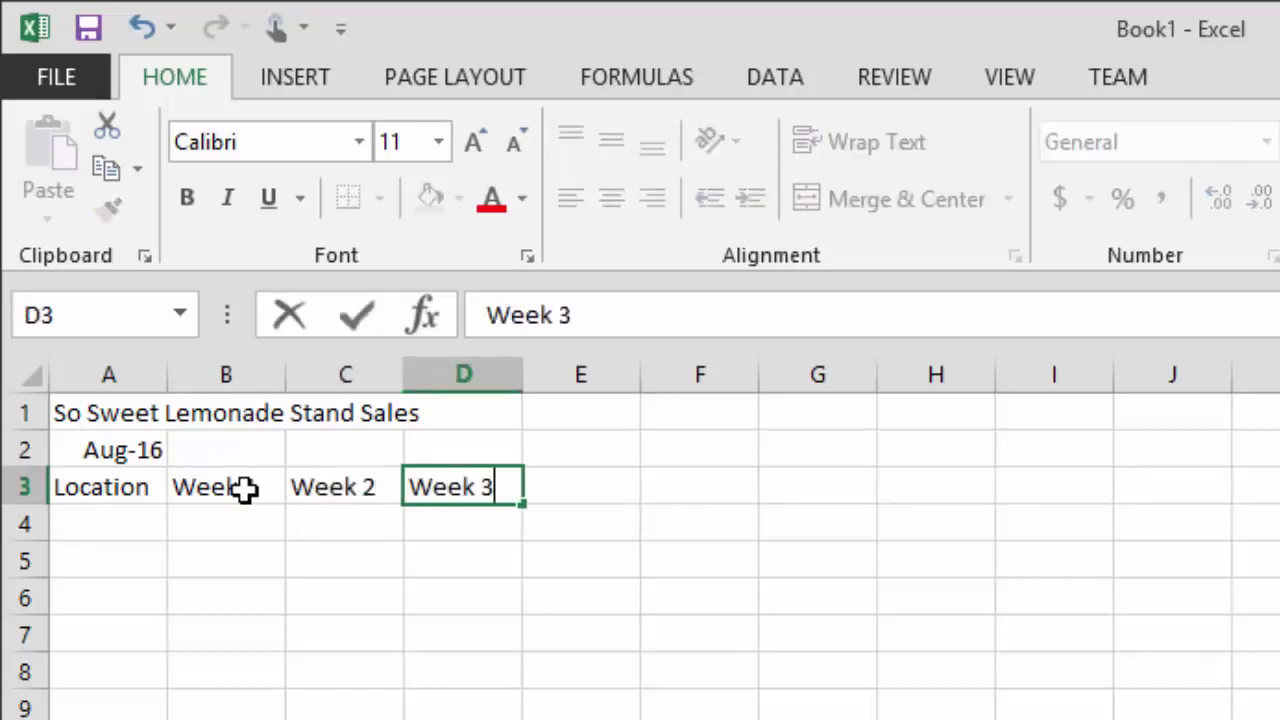
pyautogui.press('Tab')
pyautogui.write('Week 4')
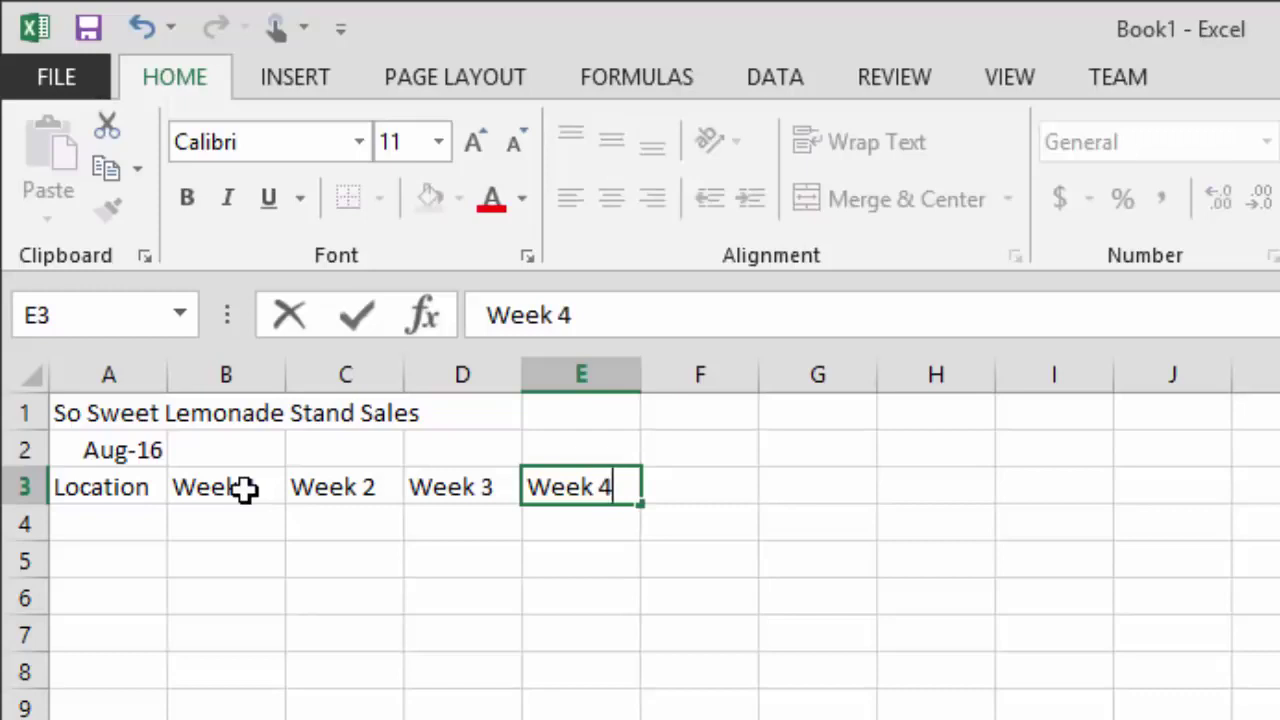
pyautogui.press('Return')
# Clear the four week headers from cells B3 through E3.
pyautogui.click(245, 487)
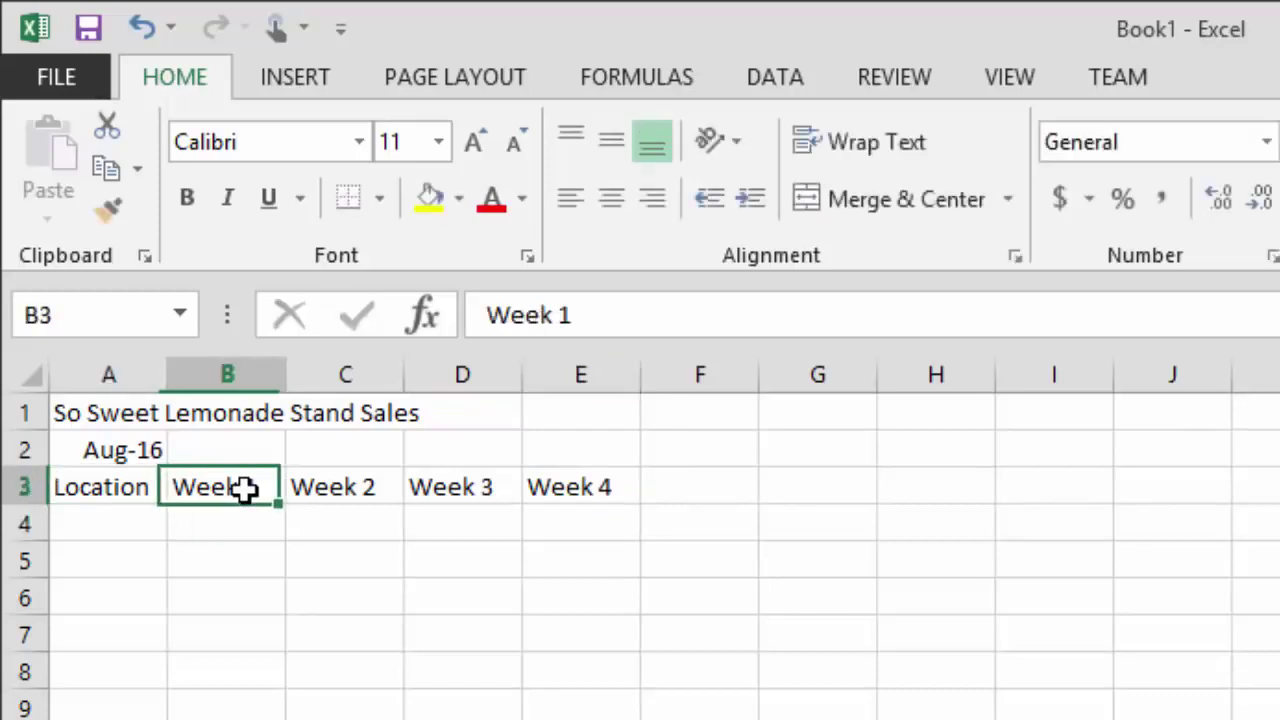
pyautogui.hotkey('shift', 'Right')
pyautogui.hotkey('shift', 'Right')
pyautogui.hotkey('shift', 'Right')
pyautogui.press('Delete')
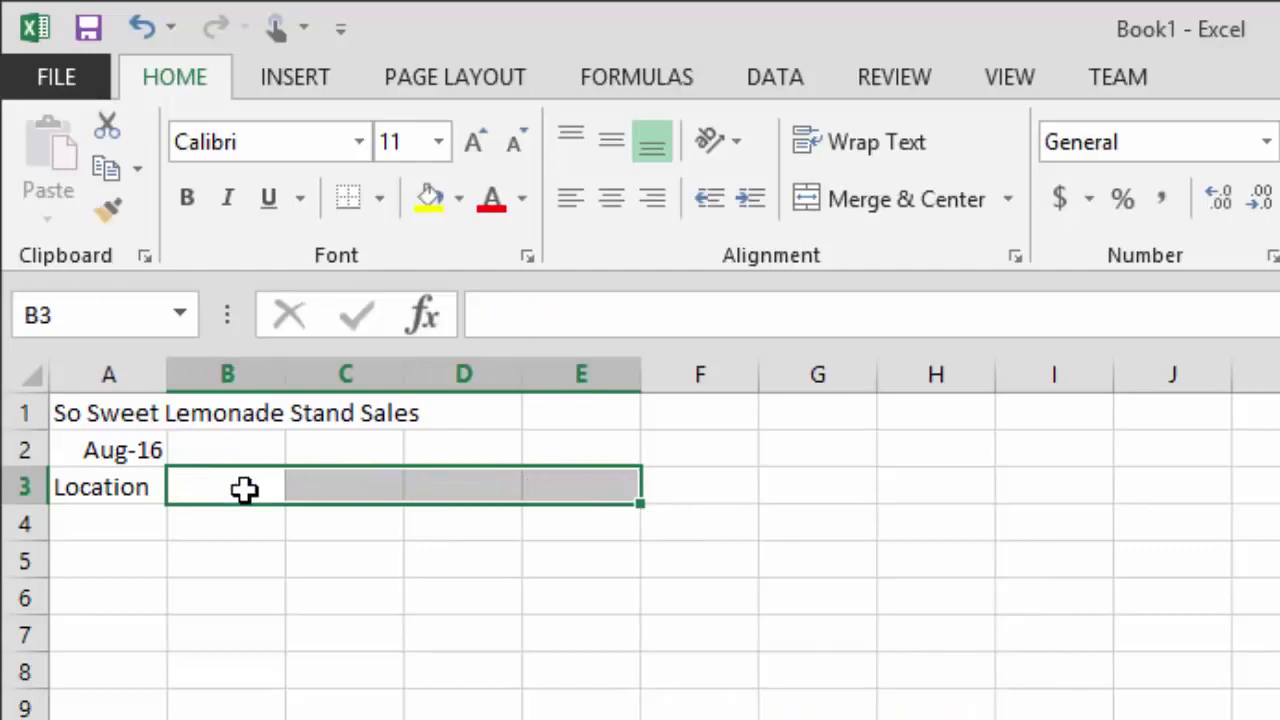
# Enter the headers "Week 1" in cell B3 and "Week 2" in cell C3.
pyautogui.click(245, 487)
pyautogui.write('Week 1')
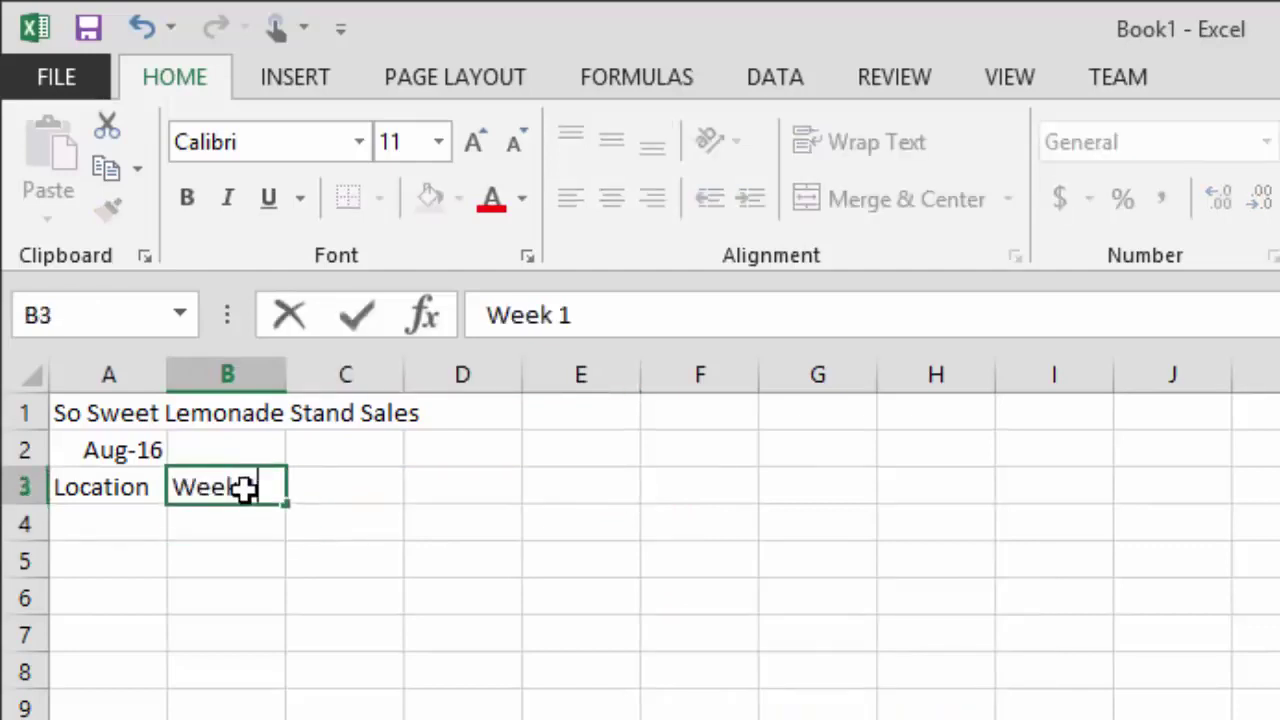
pyautogui.press('Tab')
pyautogui.write('Week 2')
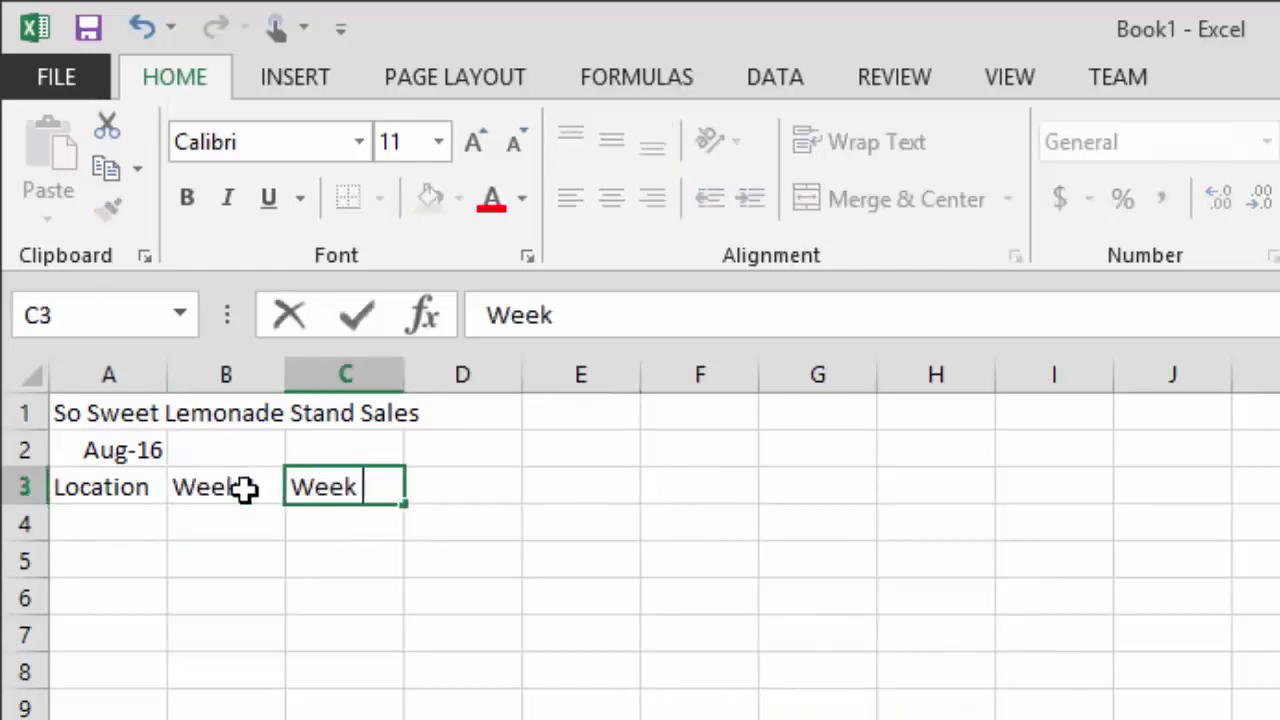
# Extend the week header series from B3:C3 through cell E3 with AutoFill, up to Week 4.
pyautogui.click(245, 487)
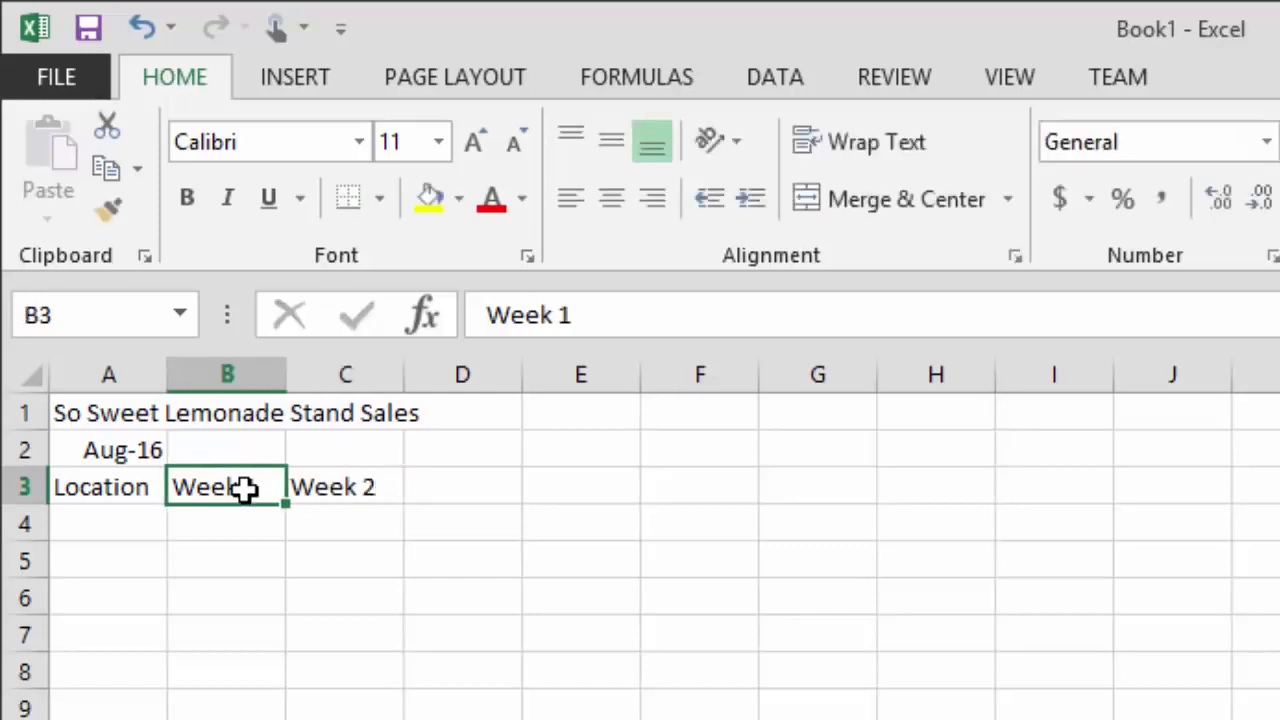
pyautogui.hotkey('shift', 'Right')
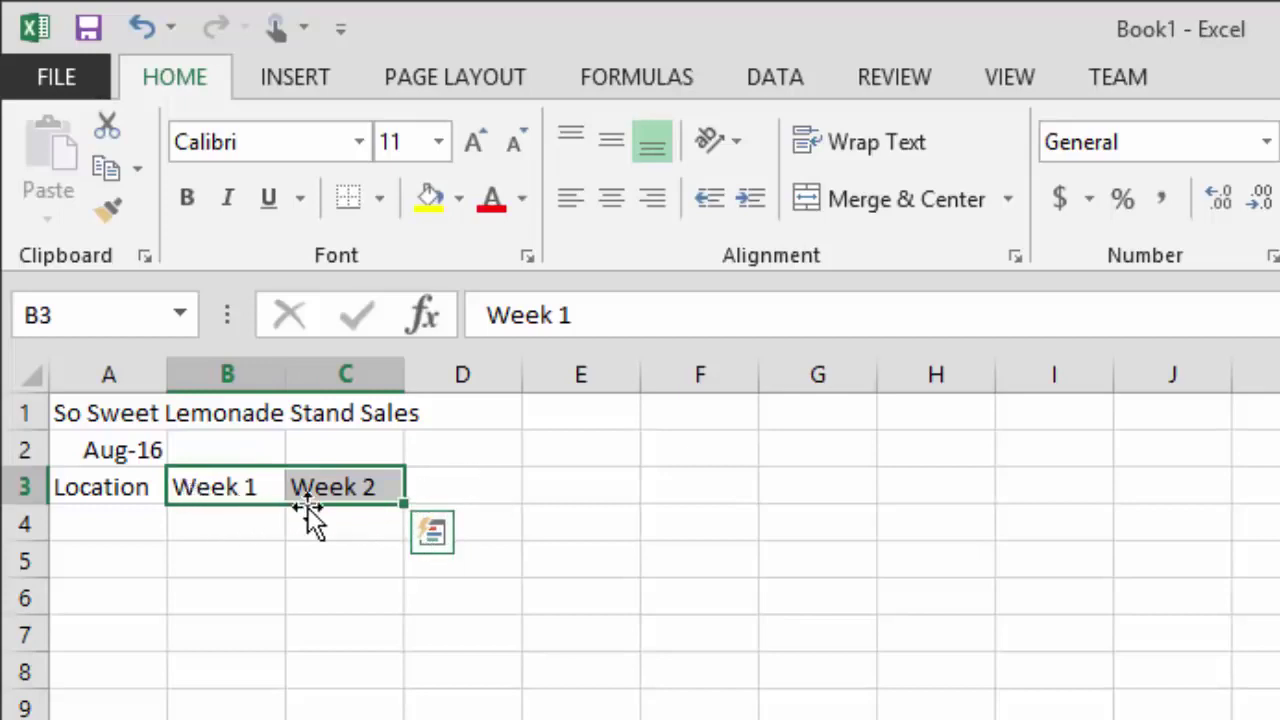
pyautogui.moveTo(411, 500); pyautogui.dragTo(594, 497)
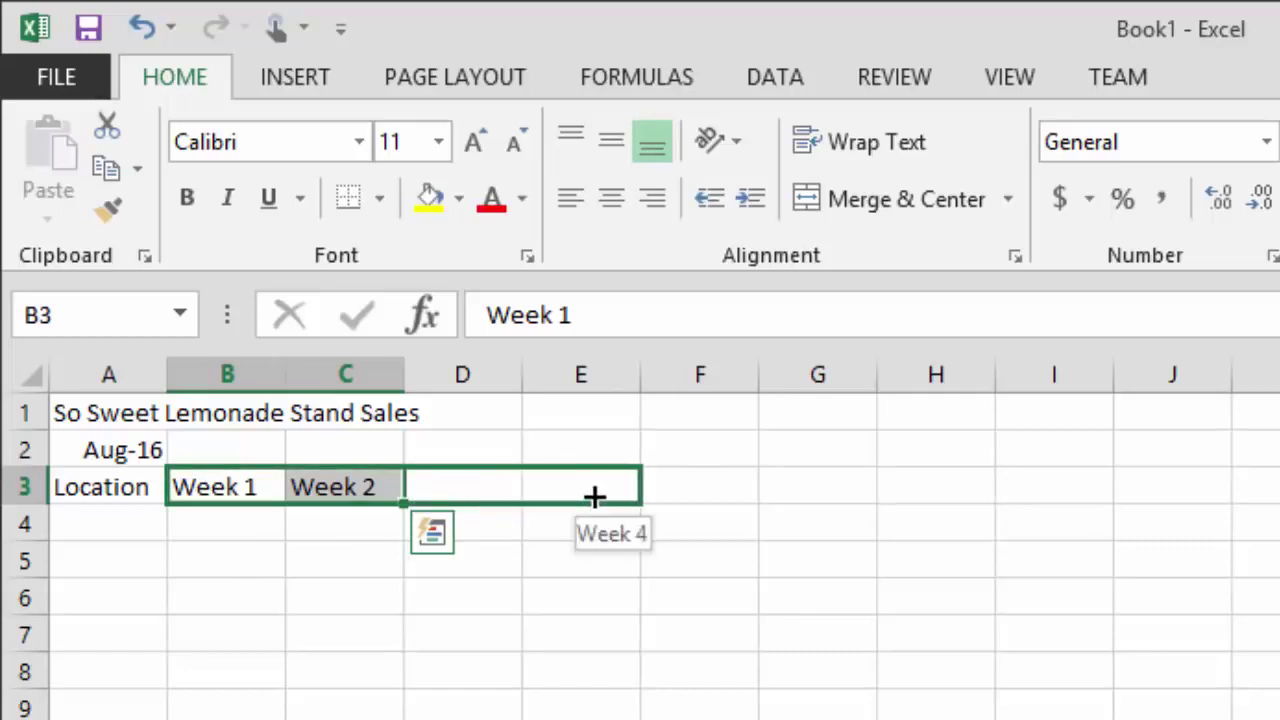
pyautogui.moveTo(594, 497); pyautogui.dragTo(594, 497)
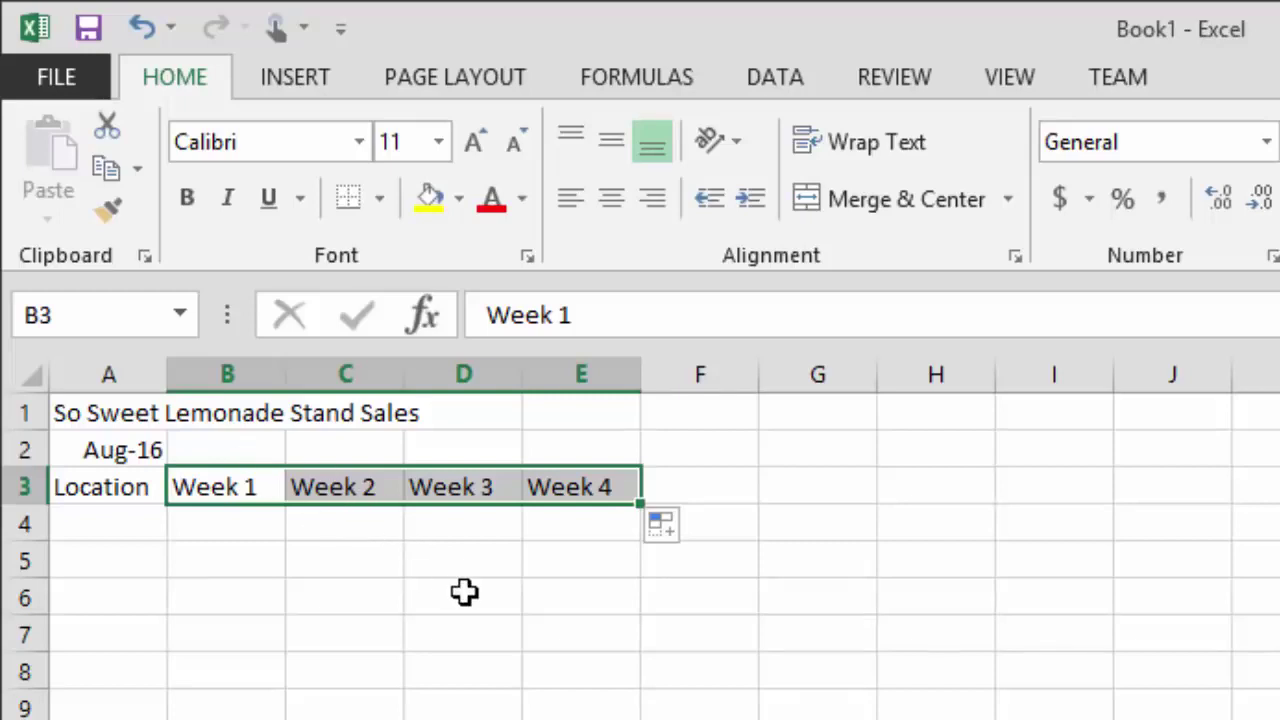
pyautogui.press('Left')
pyautogui.press('Right')
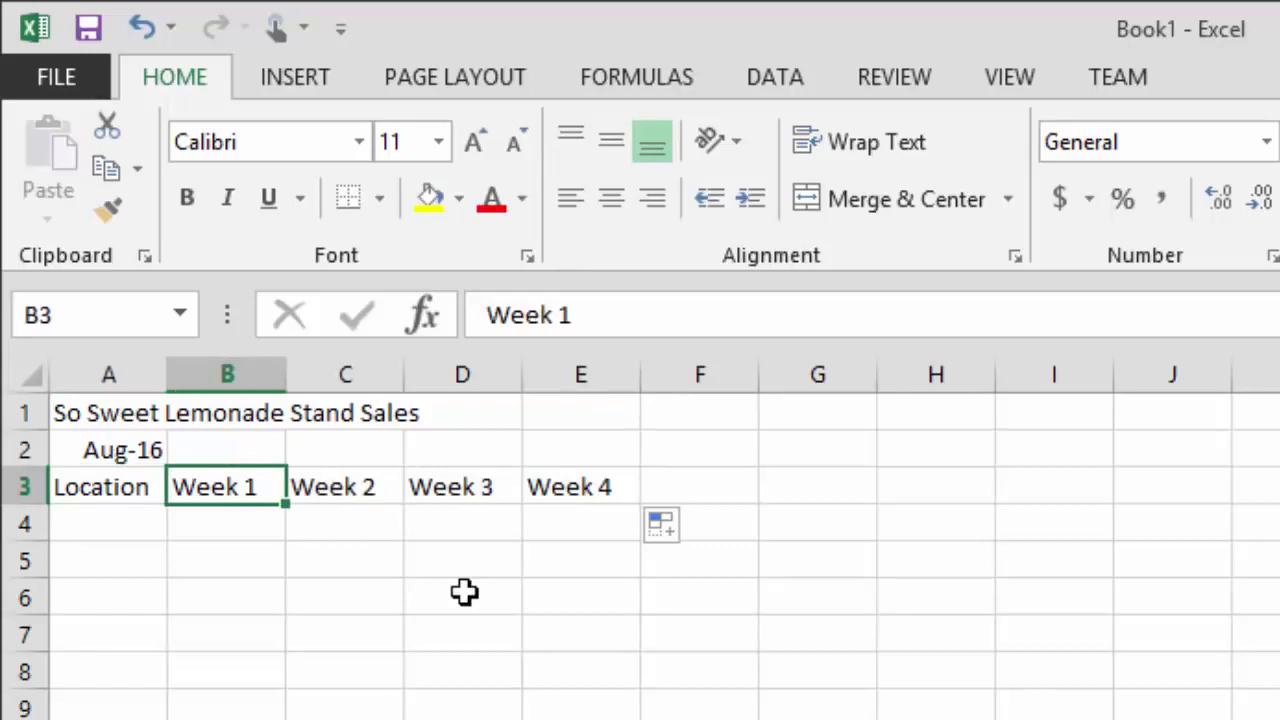
pyautogui.press('Right')
pyautogui.press('Right')
pyautogui.press('Left')
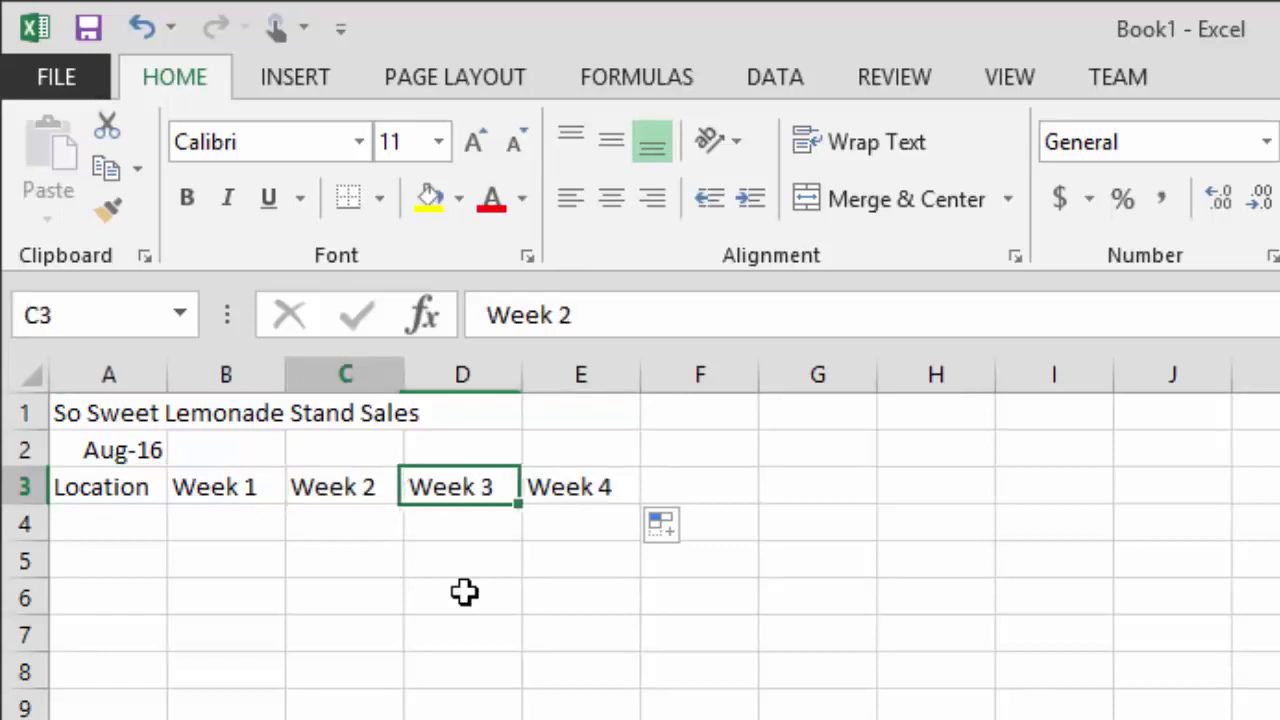
pyautogui.press('Right')
pyautogui.press('Right')
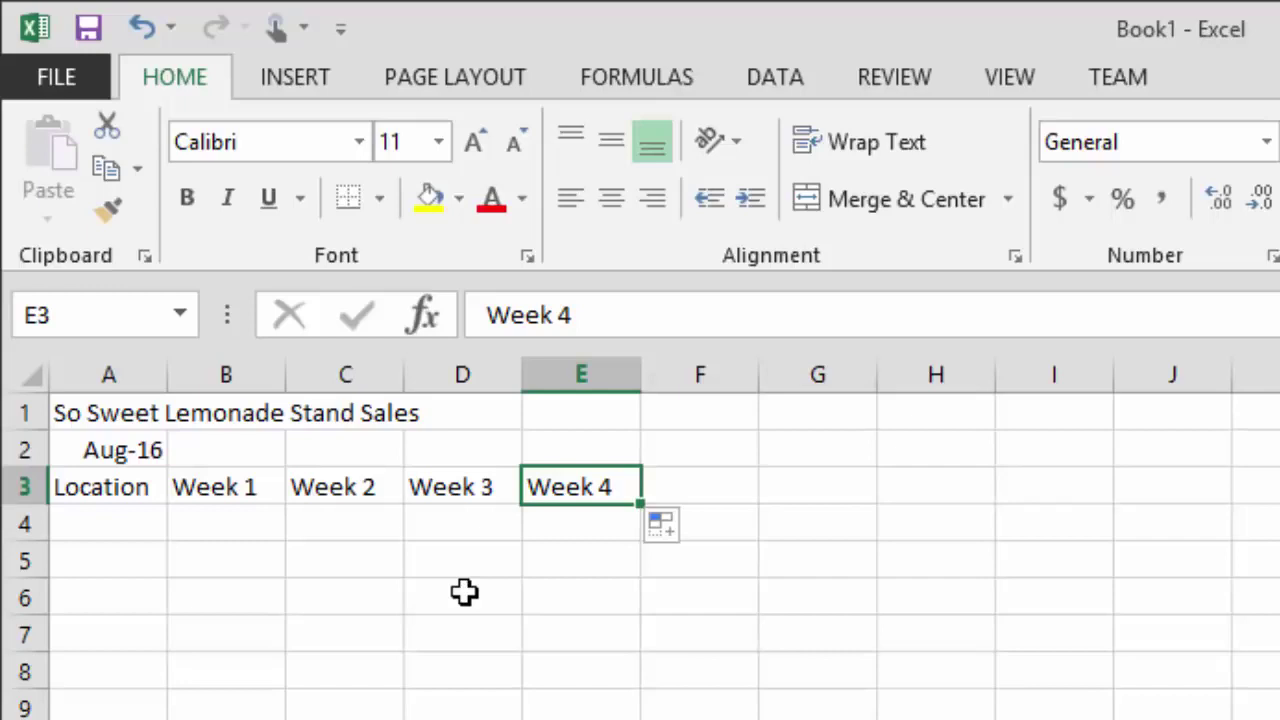
pyautogui.press('Down')
pyautogui.press('Up')
pyautogui.press('Right')
pyautogui.press('Right')
pyautogui.press('Right')
pyautogui.press('Right')
pyautogui.press('Right')
pyautogui.press('Right')
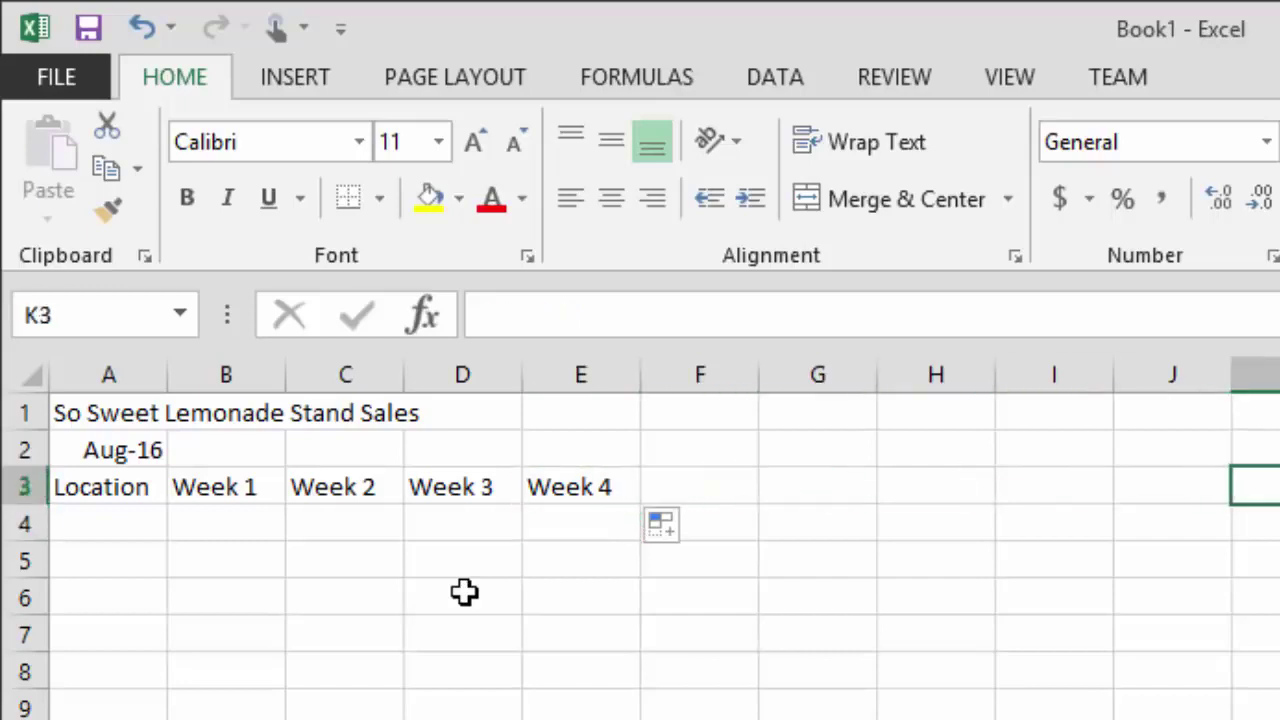
pyautogui.press('Left')
pyautogui.press('Left')
pyautogui.press('Left')
pyautogui.press('Left')
pyautogui.press('Left')
pyautogui.press('Left')
pyautogui.press('Left')
pyautogui.press('Left')
pyautogui.press('Left')
pyautogui.press('Left')
pyautogui.press('Right')
pyautogui.press('Right')
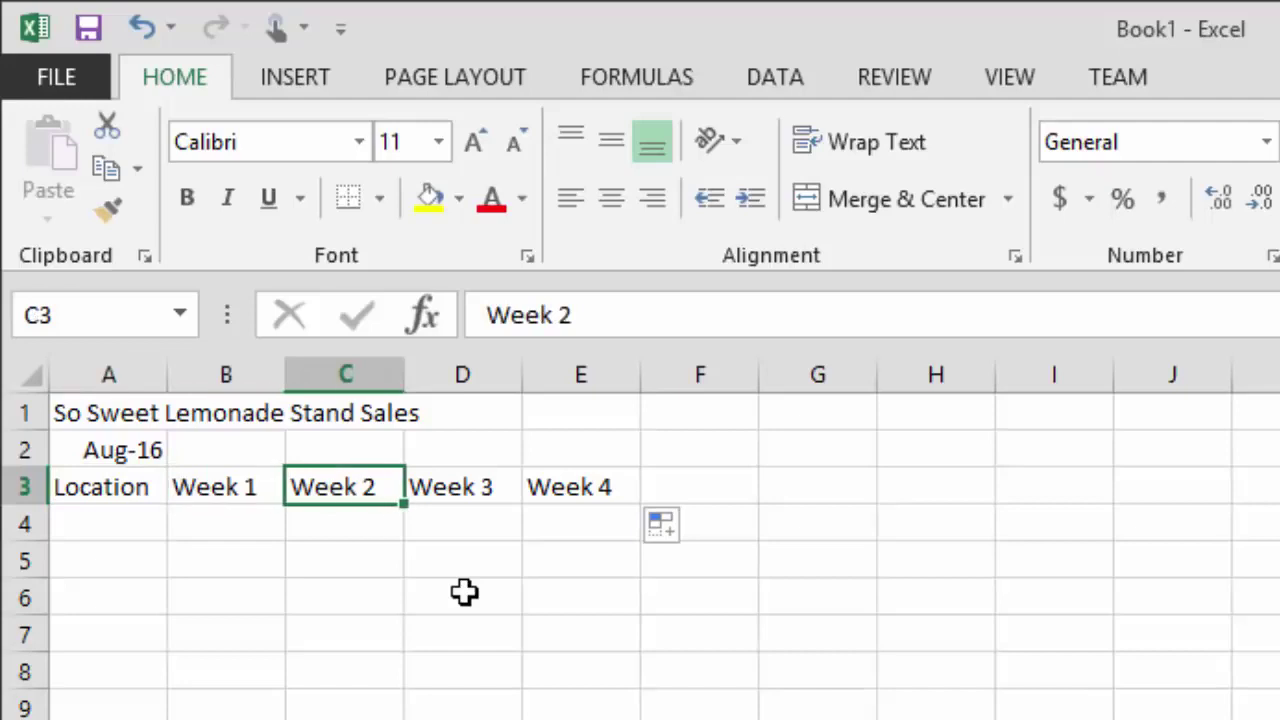
# Enter the stand locations "Oak St." in cell A4 and "Main St." in cell A5.
pyautogui.press('Down')
pyautogui.press('Left')
pyautogui.press('Left')
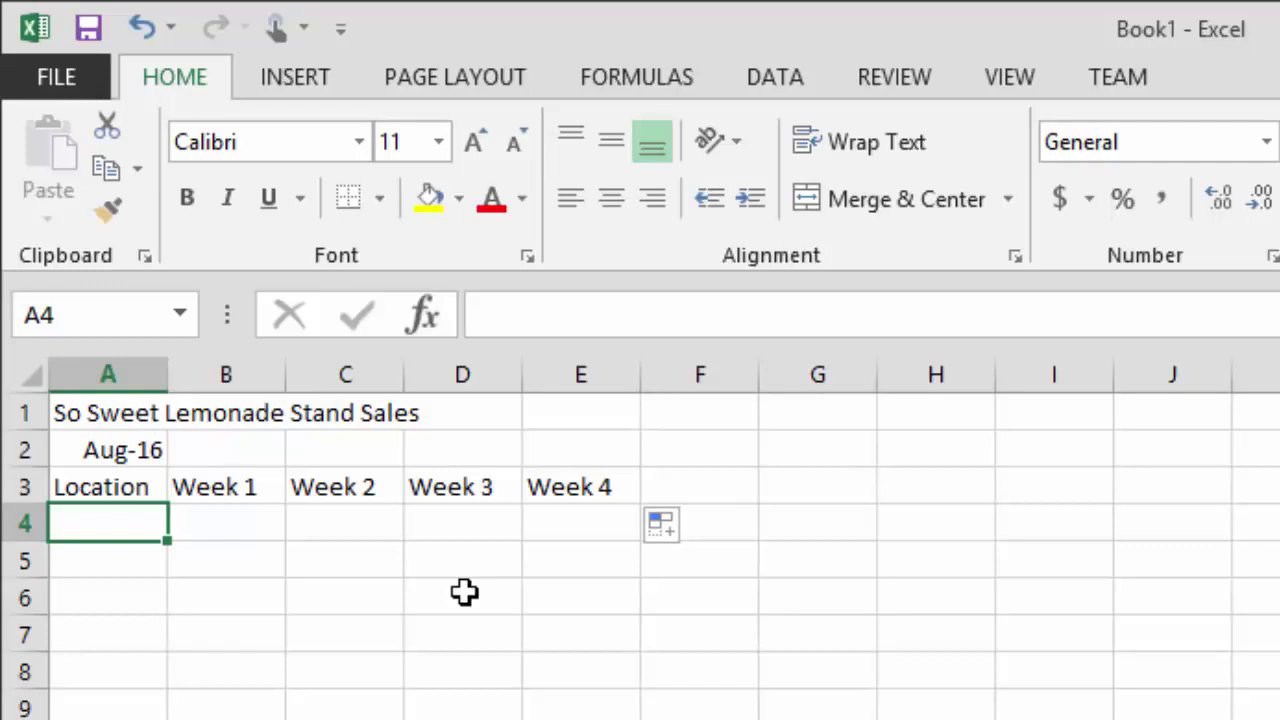
pyautogui.write('Oak St.')
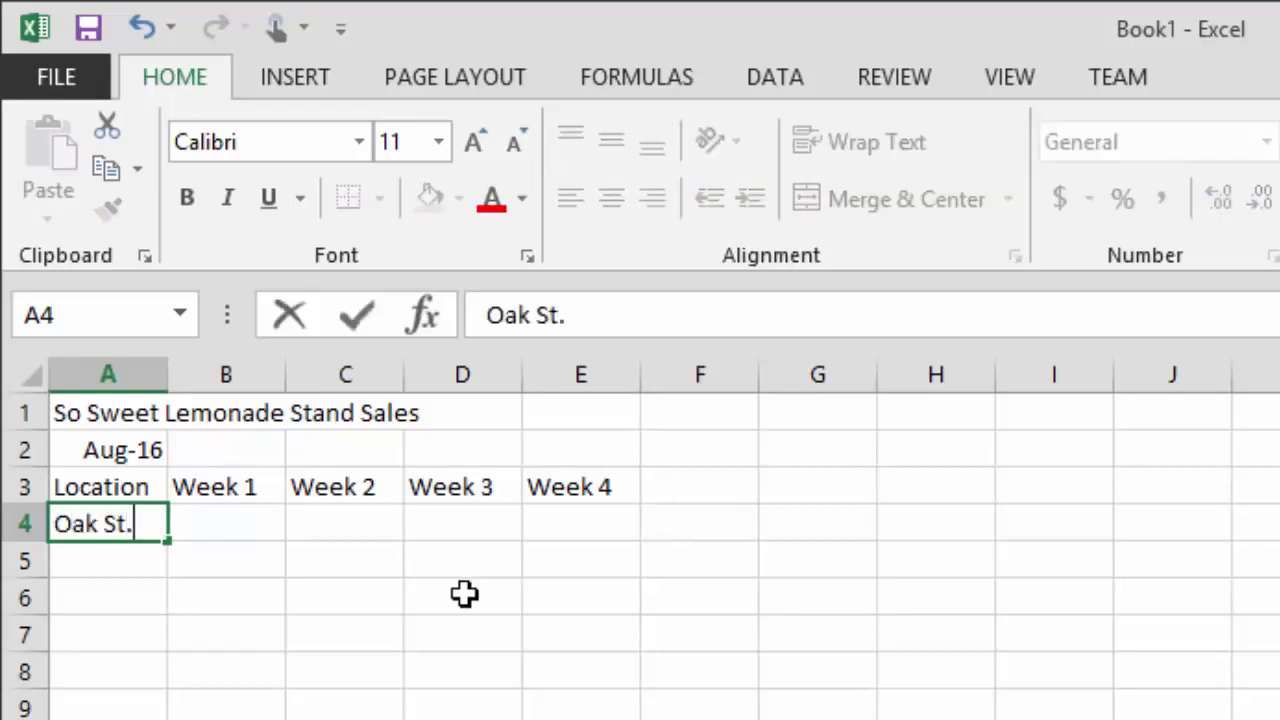
pyautogui.press('Return')
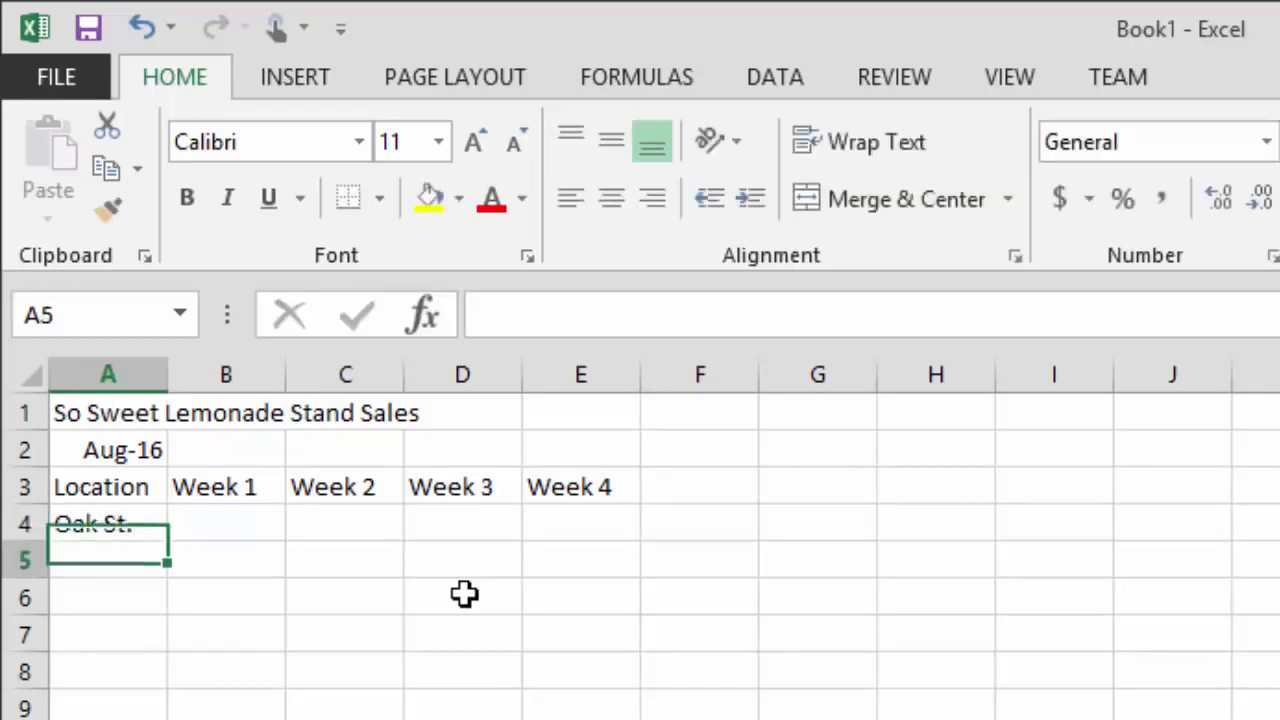
pyautogui.write('Main ST.')
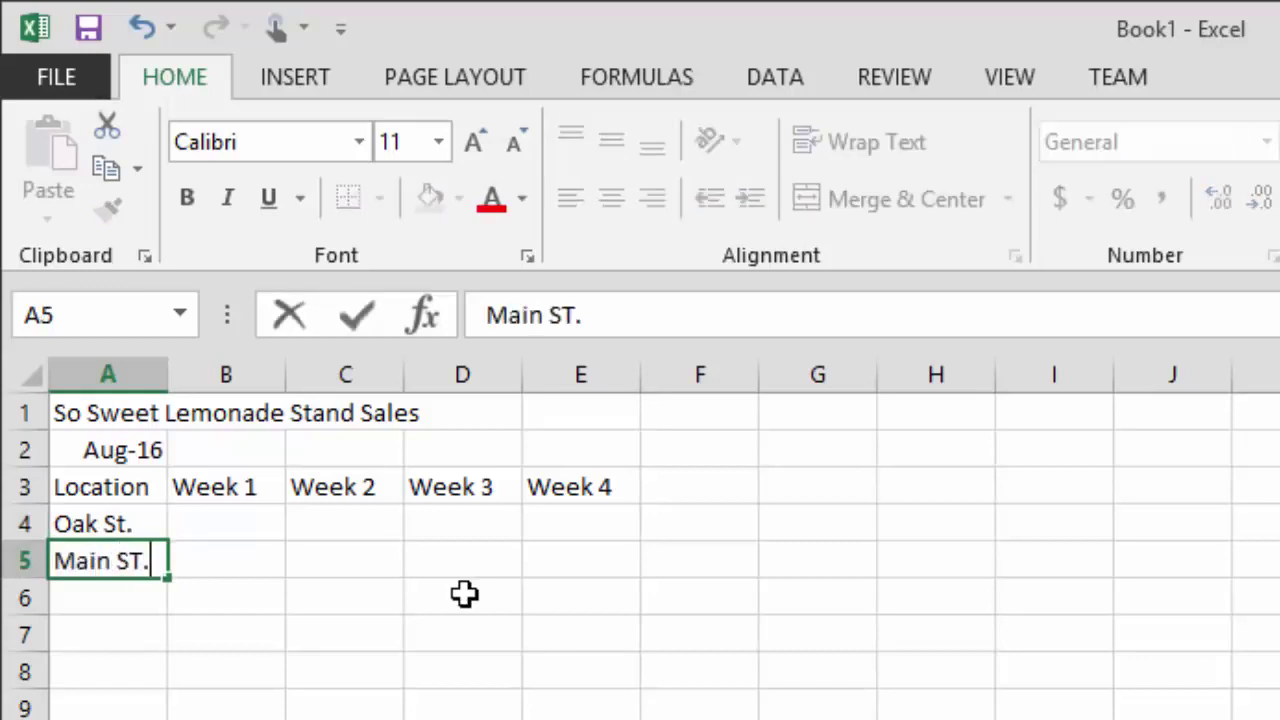
pyautogui.press('BackSpace')
pyautogui.press('BackSpace')
pyautogui.write('t.')
pyautogui.press('Return')
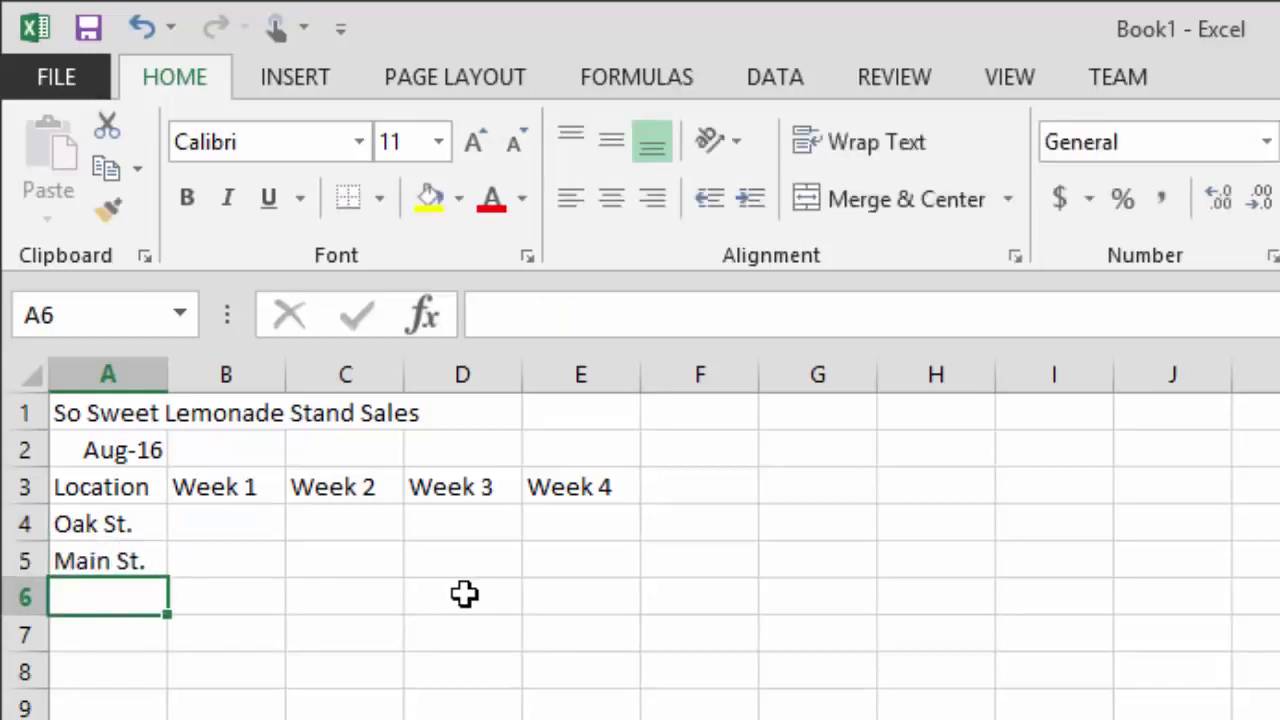
# Add "Maple Ave." as the third stand location in cell A6.
pyautogui.write('Maple Av')
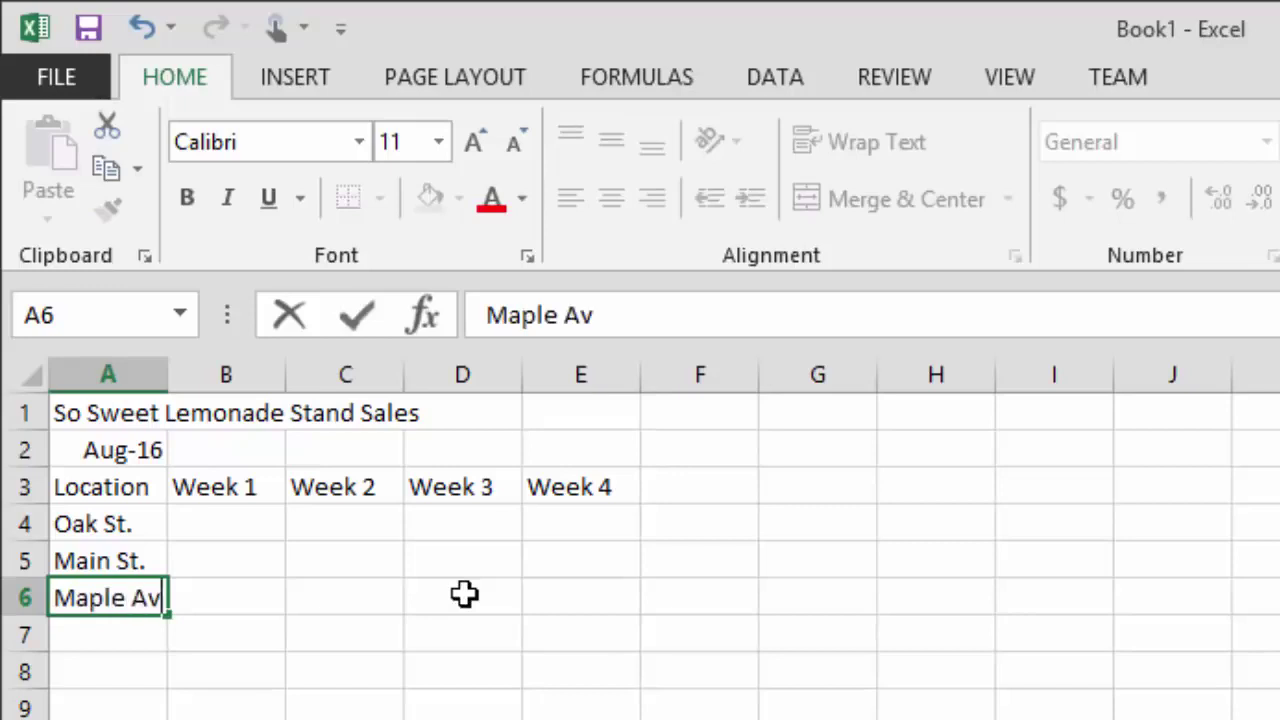
pyautogui.write('en')
pyautogui.press('BackSpace')
pyautogui.write('.')
pyautogui.press('Return')
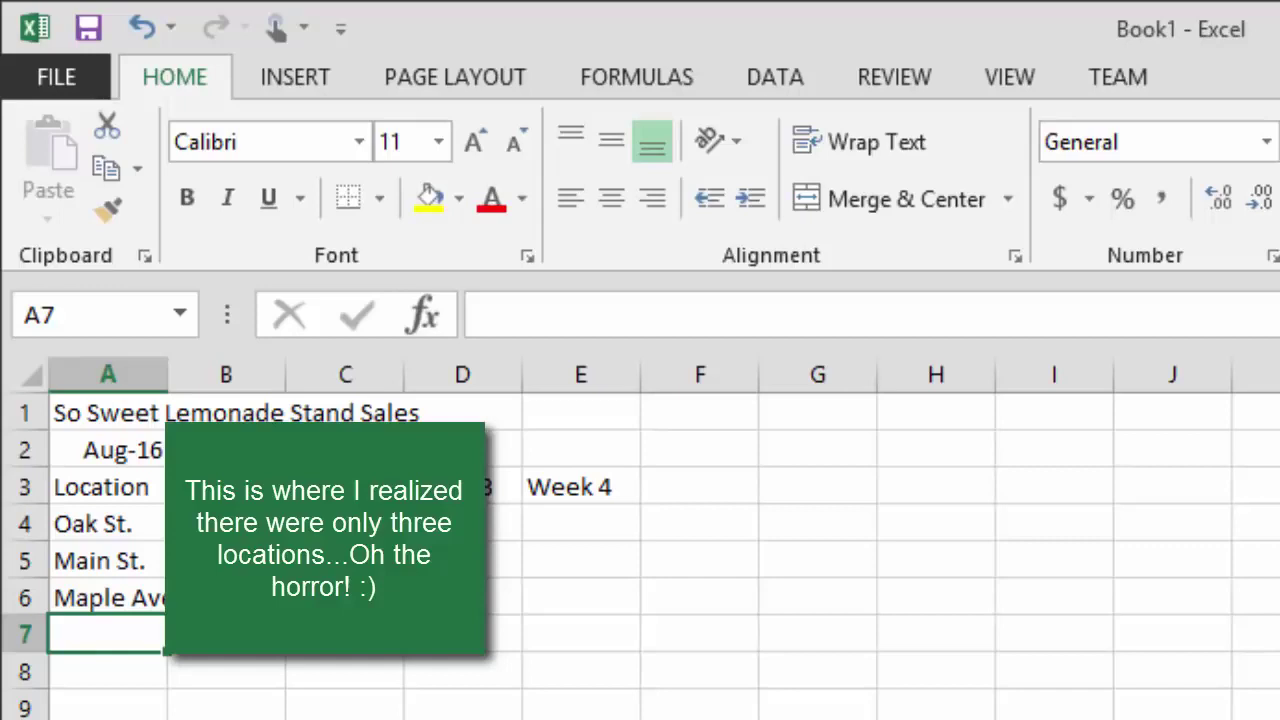
# Enter the Oak St. sales for Week 1 as $255 in B4 and for Week 2 as $280 in C4.
pyautogui.press('Up')
pyautogui.press('Up')
pyautogui.press('Up')
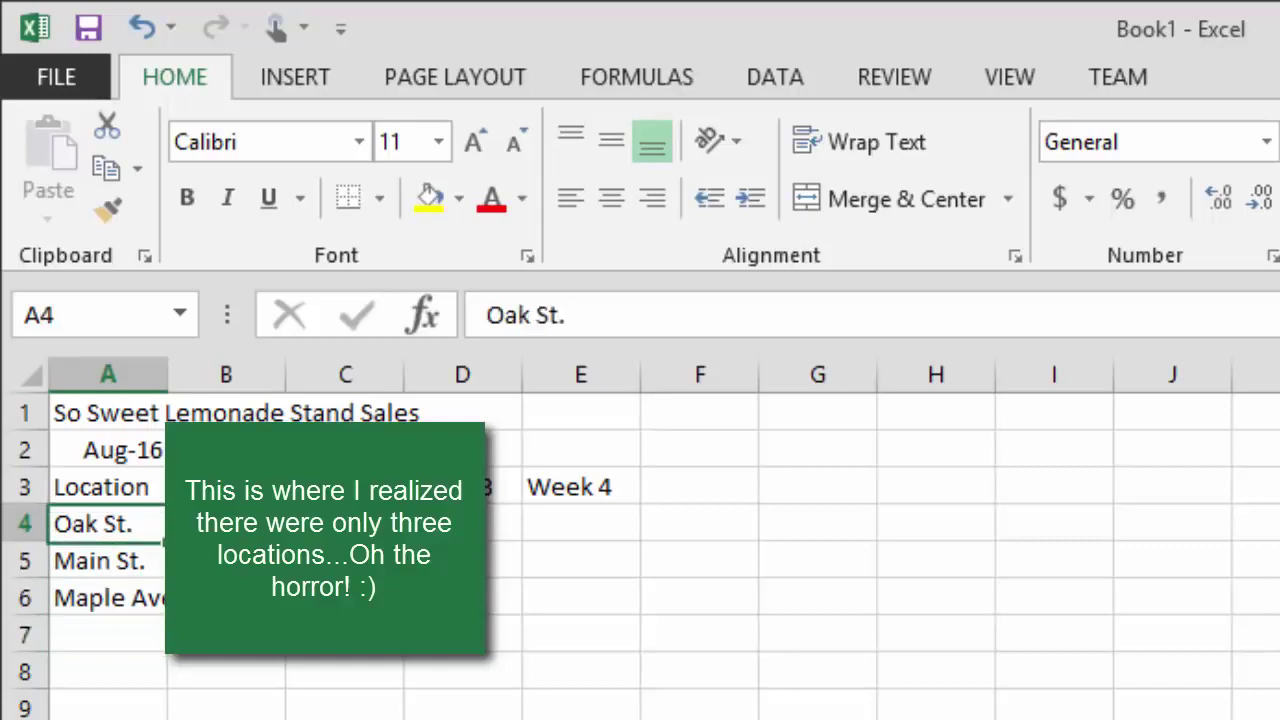
pyautogui.press('Right')
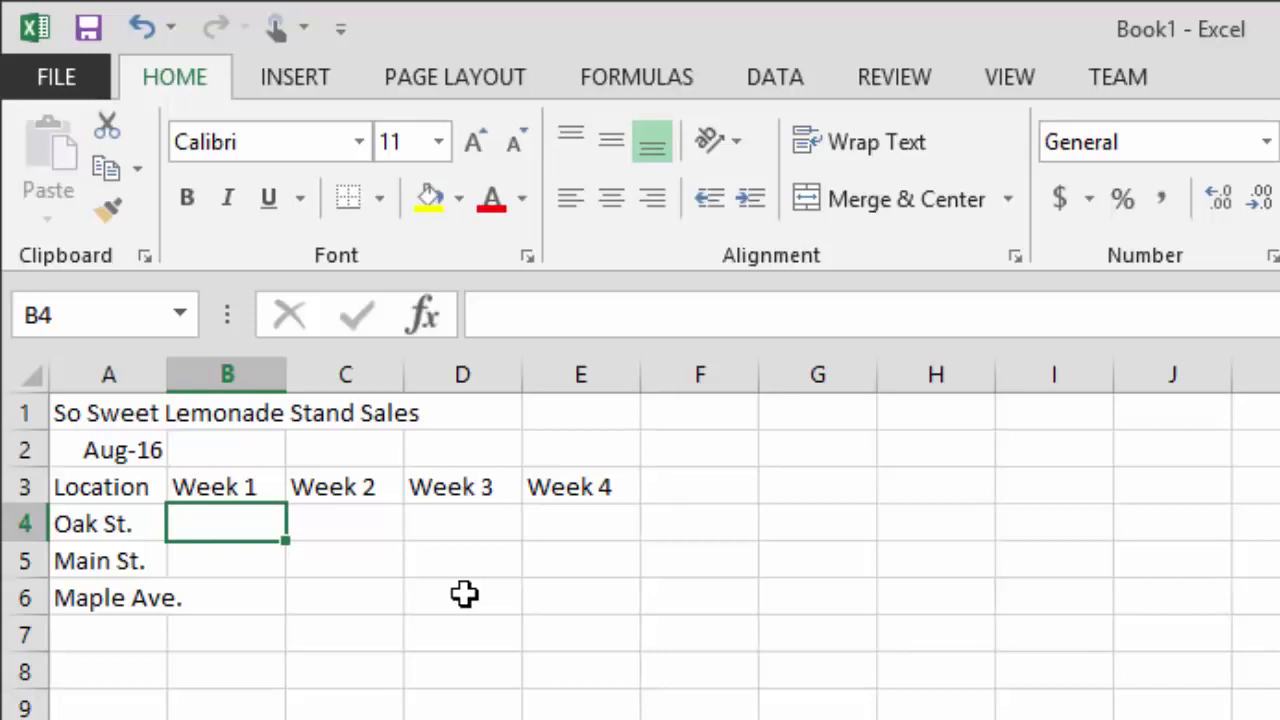
pyautogui.write('$')
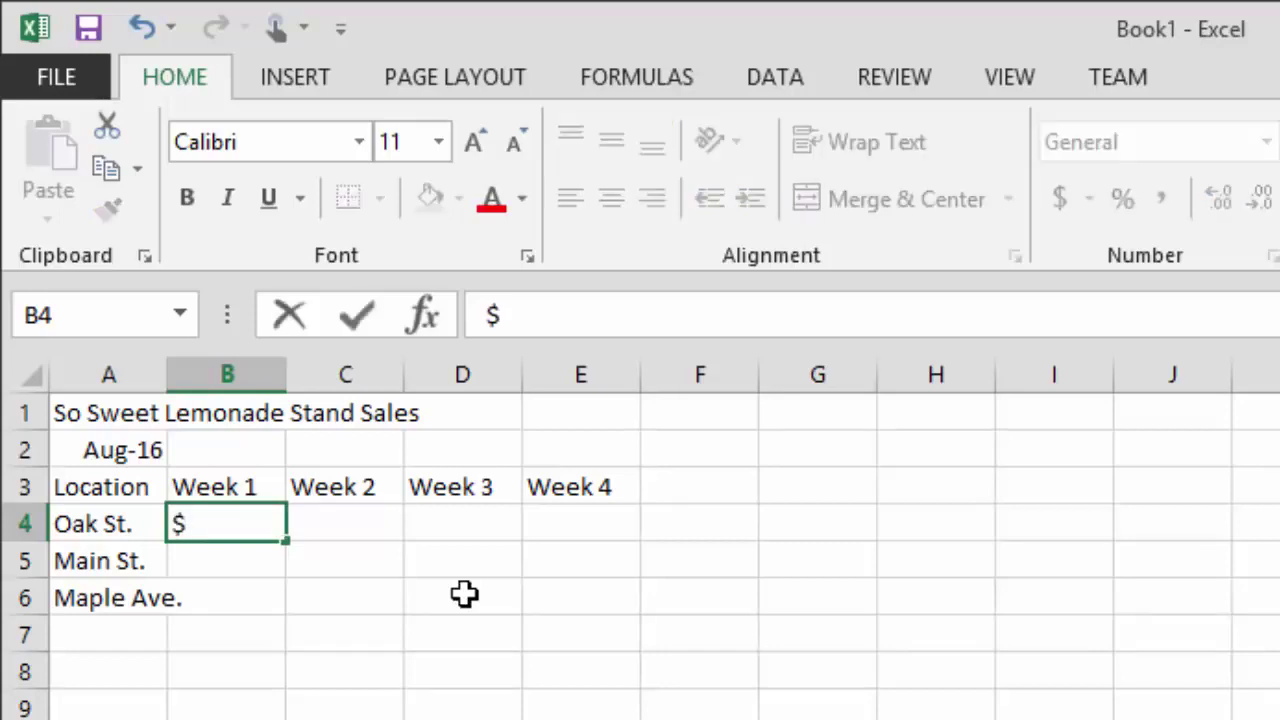
pyautogui.write('255')
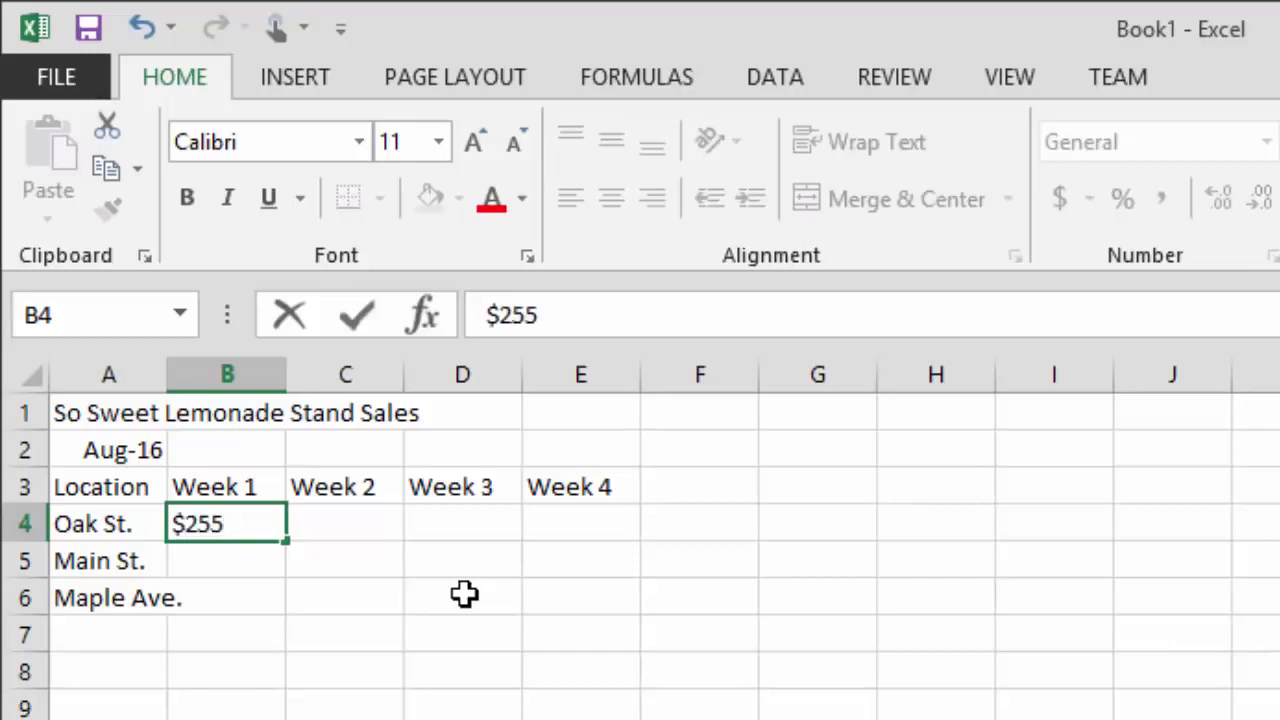
pyautogui.press('Tab')
pyautogui.write('$')
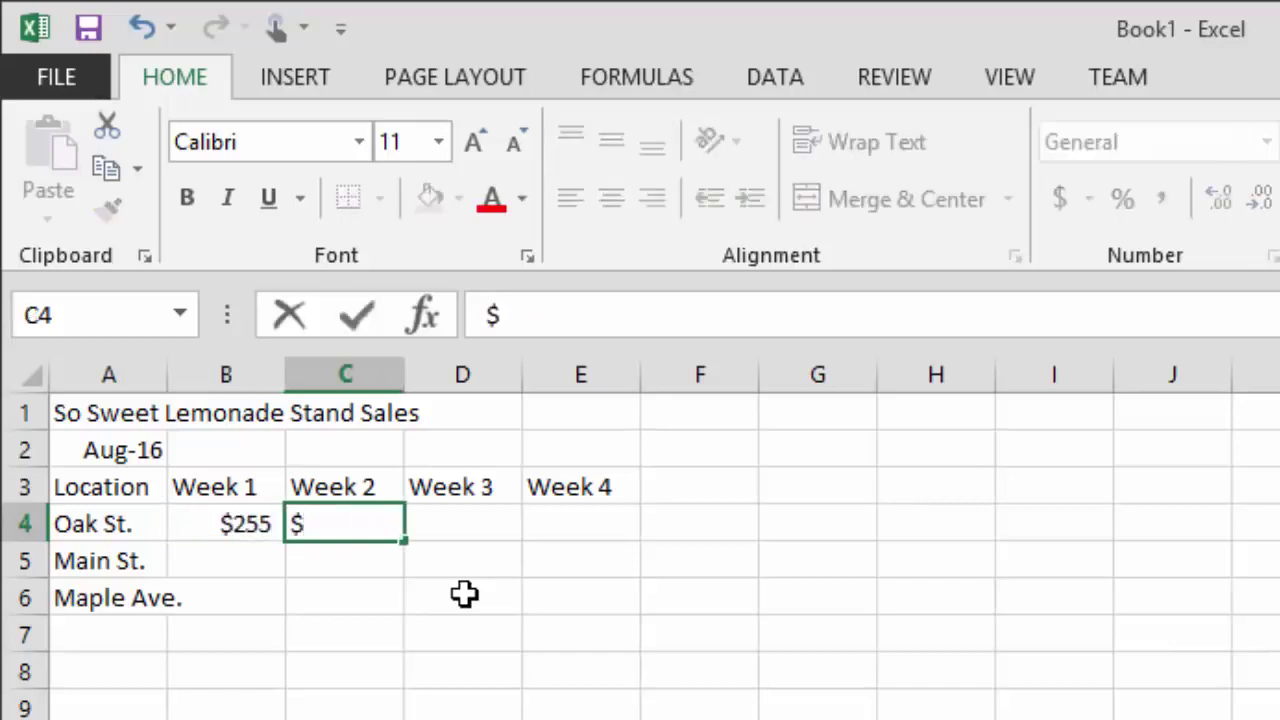
pyautogui.write('280')
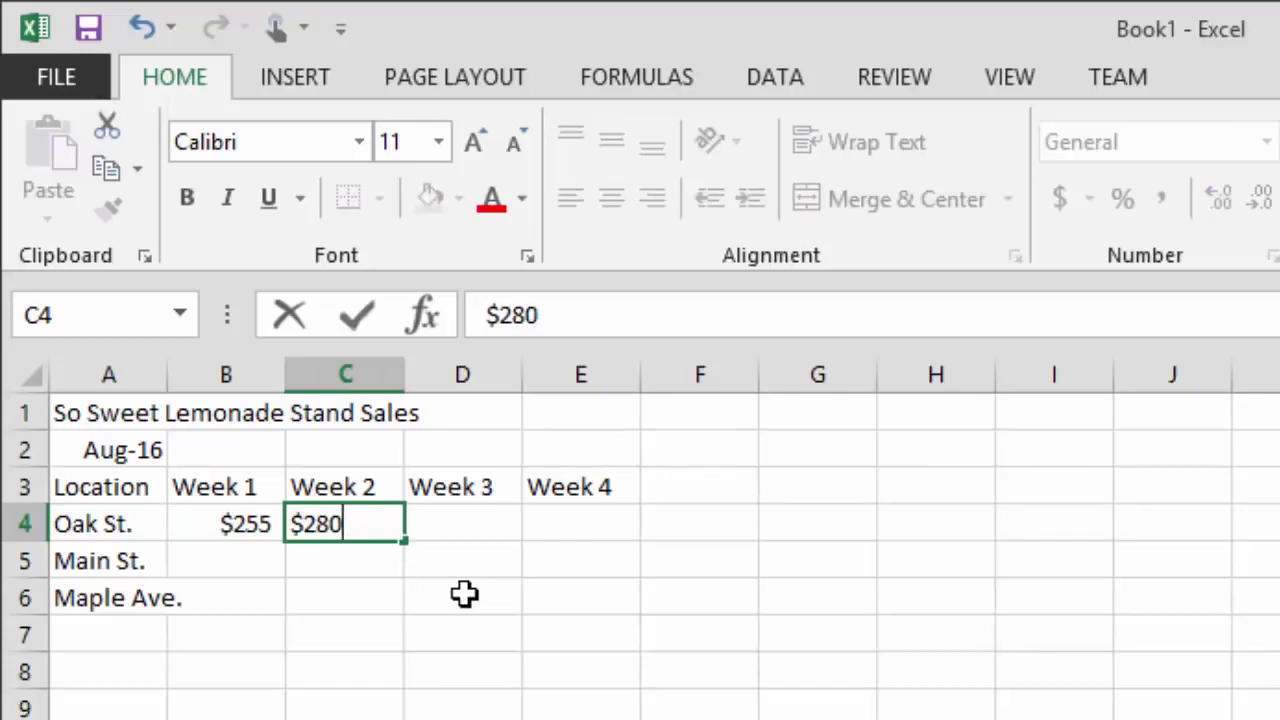
pyautogui.press('Tab')
# Enter the Oak St. sales for Week 3 as $236 in D4 and for Week 4 as $192 in E4.
pyautogui.write('$')
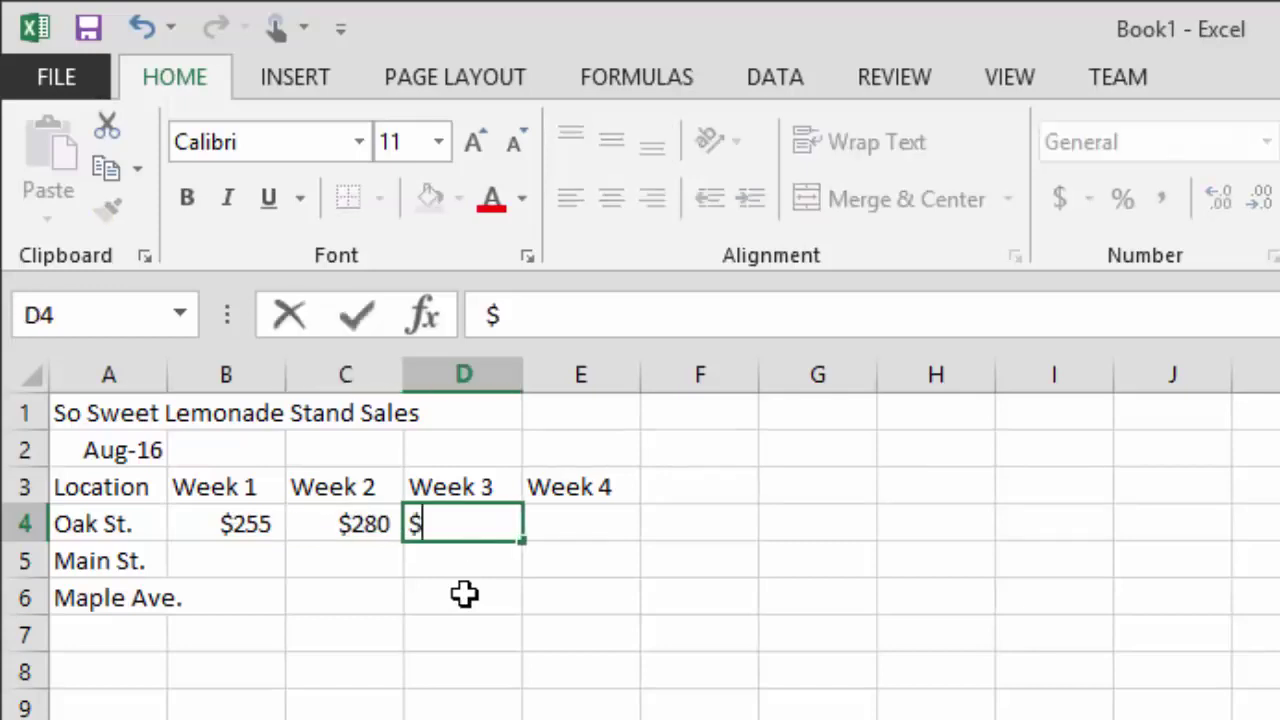
pyautogui.write('3')
pyautogui.press('BackSpace')
pyautogui.write('24')
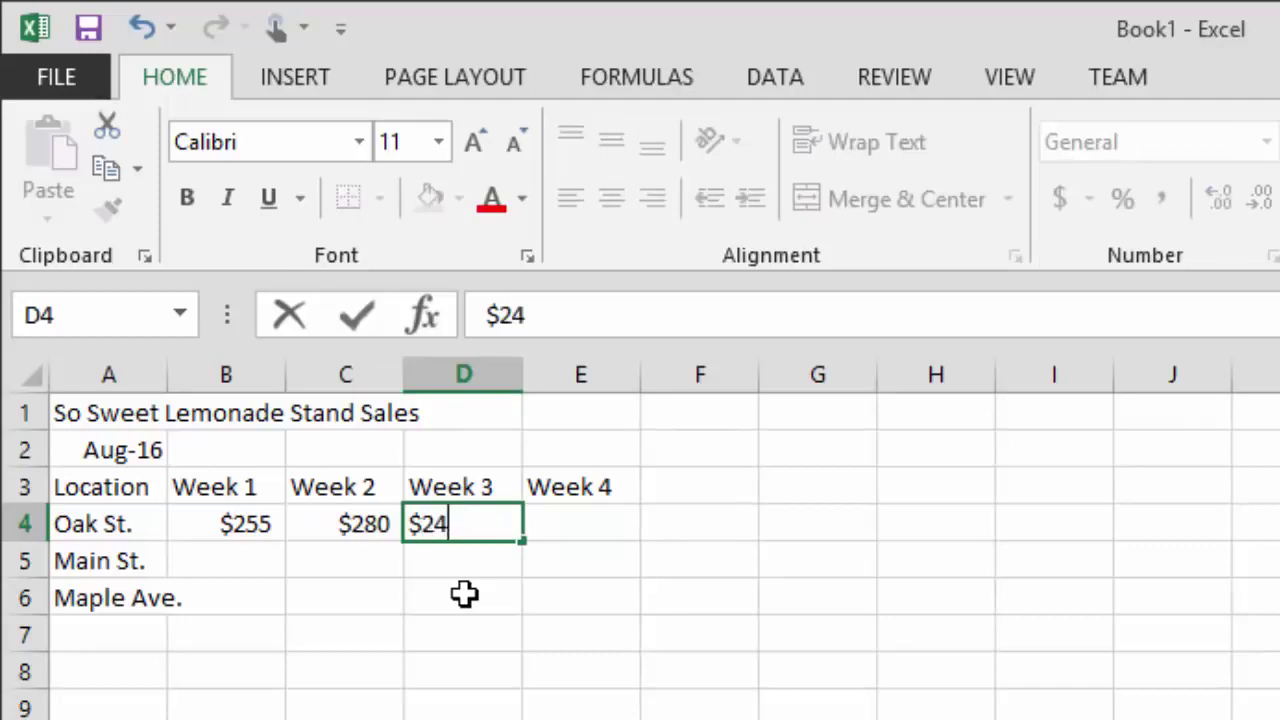
pyautogui.press('BackSpace')
pyautogui.write('36')
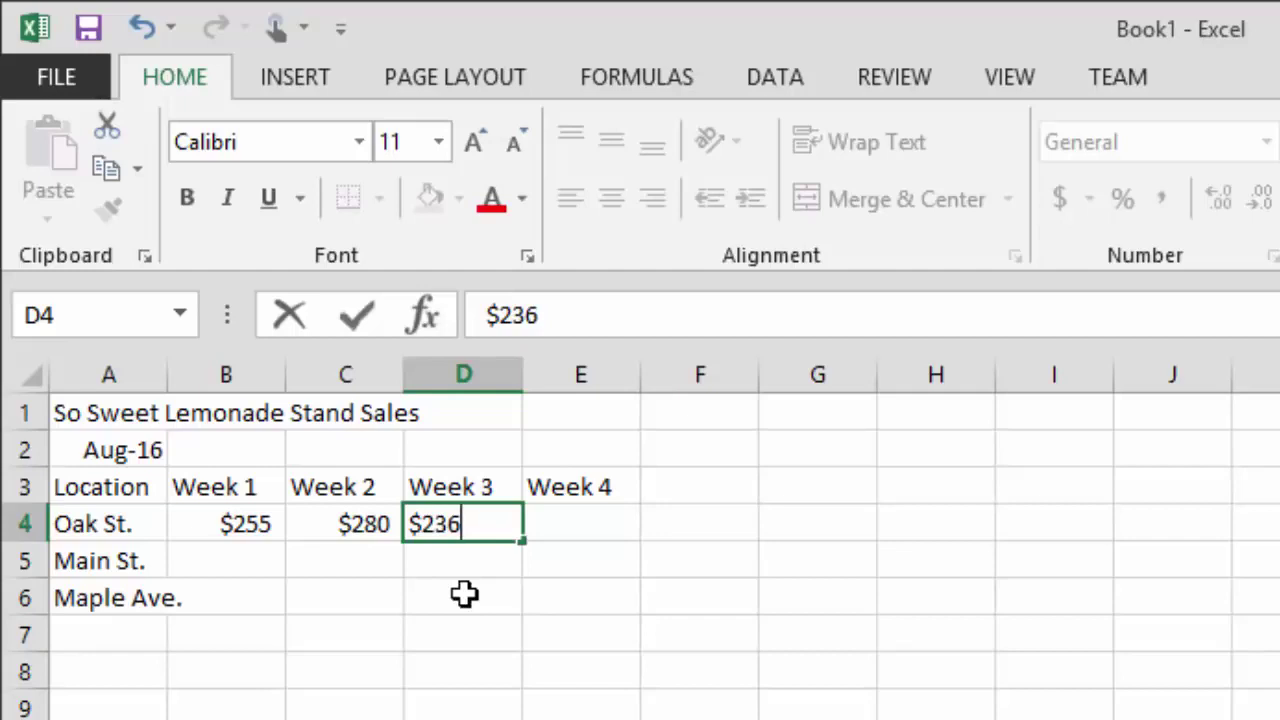
pyautogui.press('Tab')
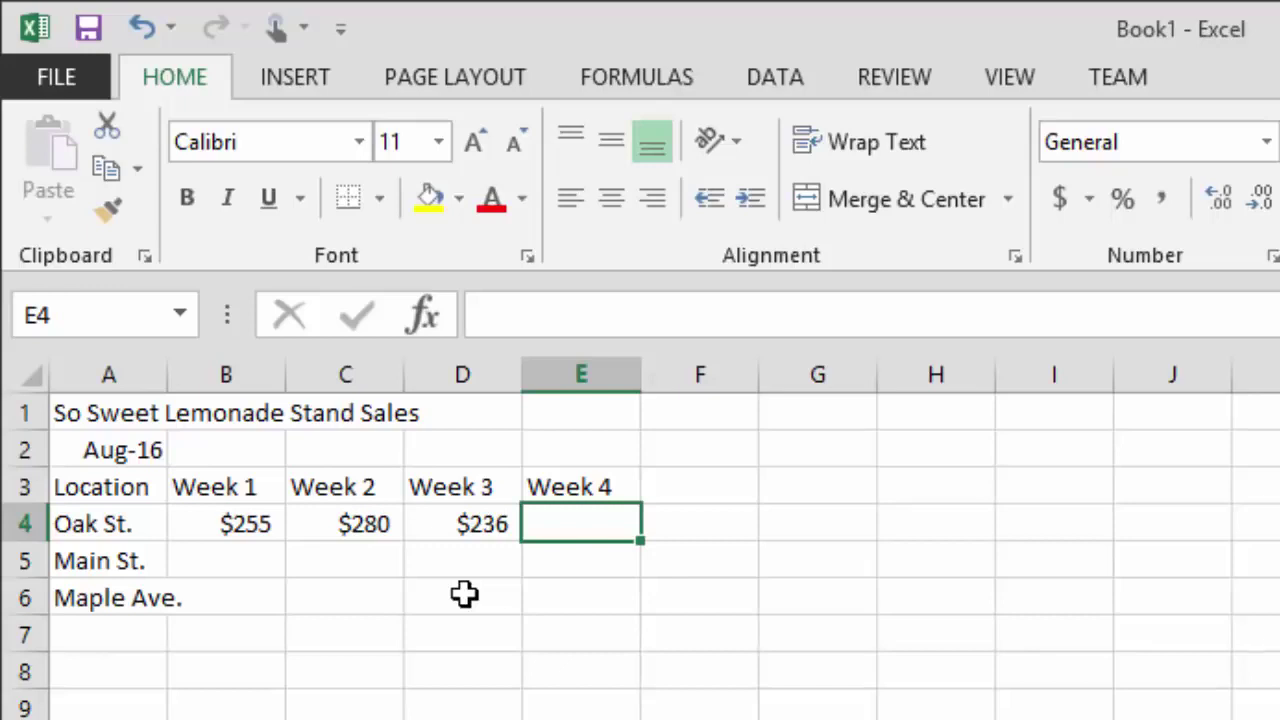
pyautogui.write('$192')
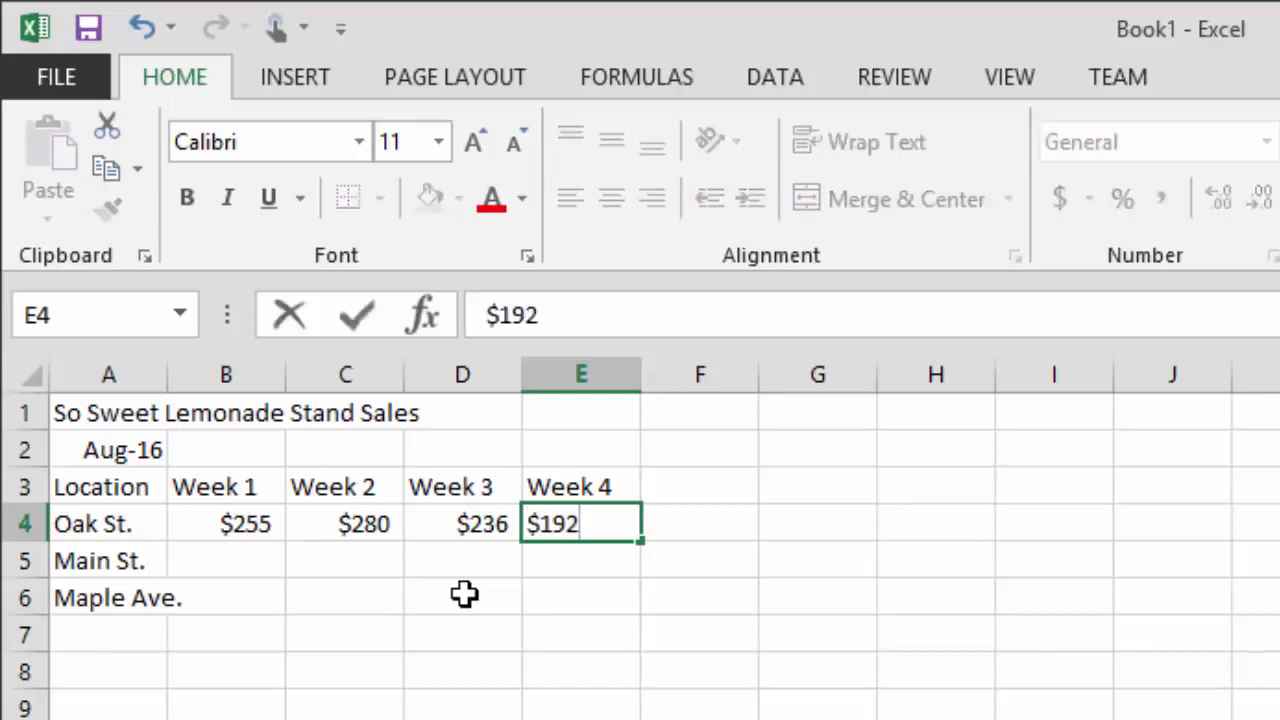
pyautogui.press('Return')
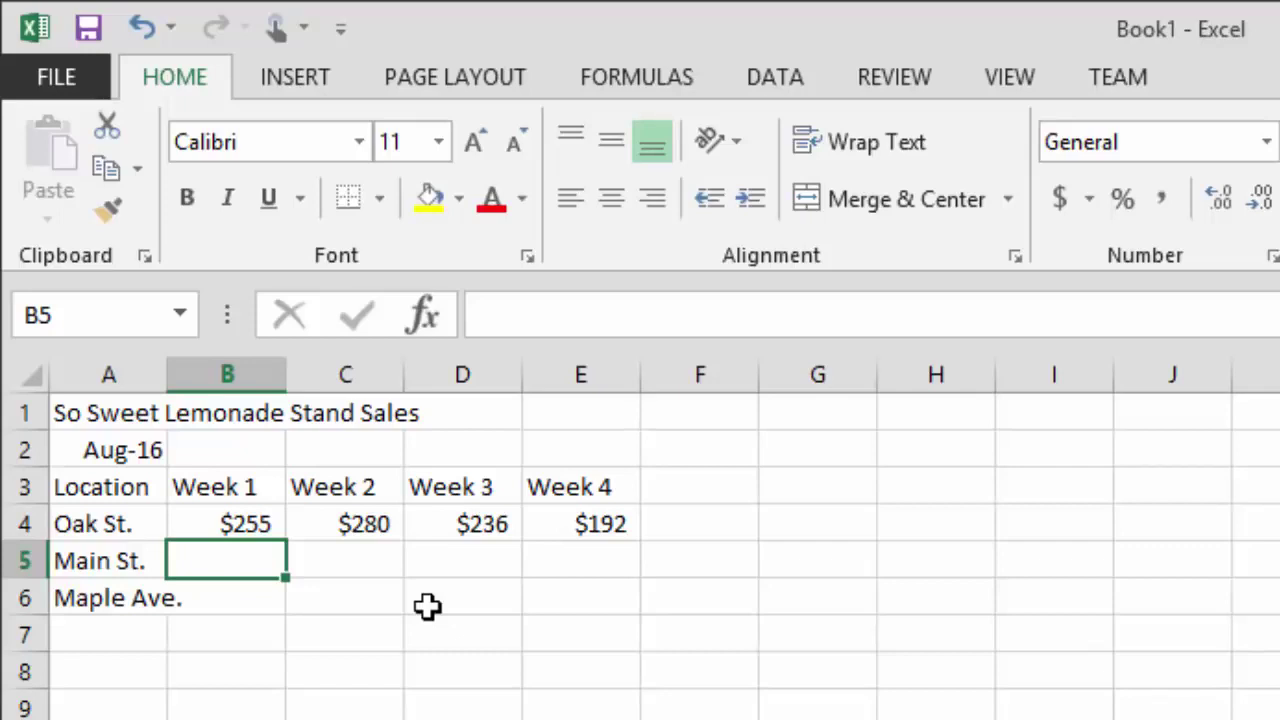
# Enter the Main St. sales for Week 1 as $172 in B5 and for Week 2 as $272 in C5.
pyautogui.write('$172')
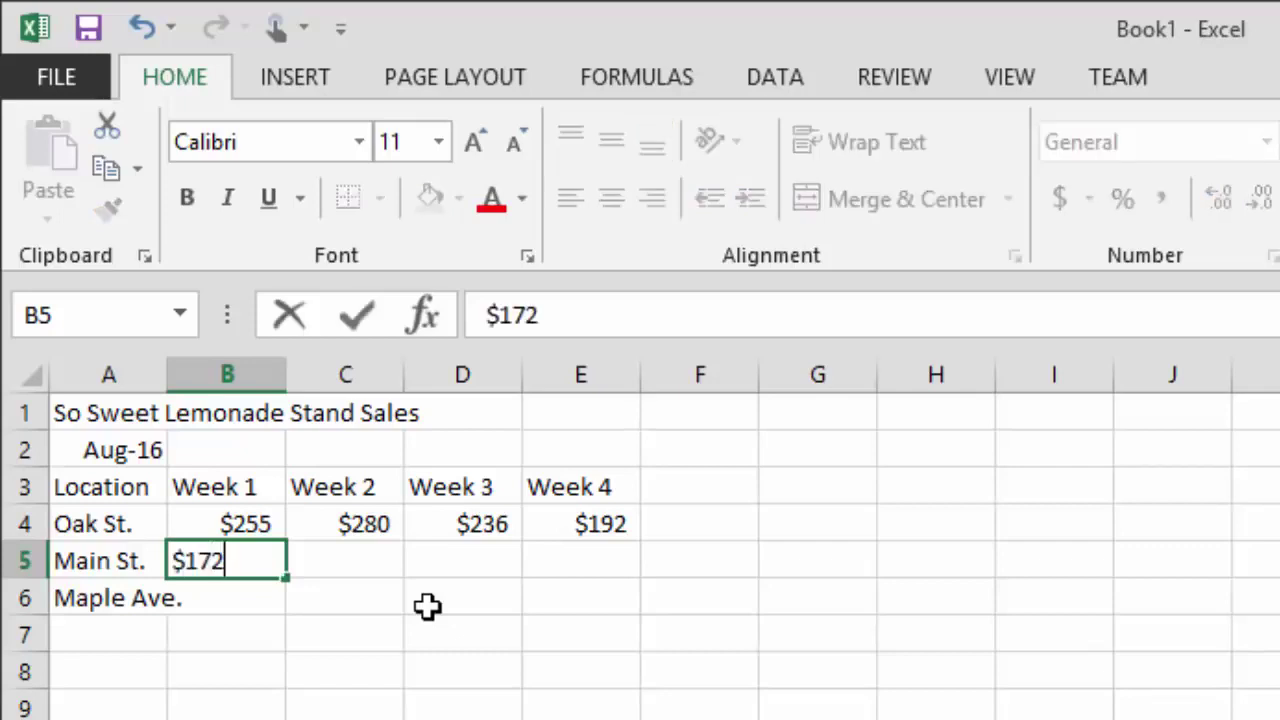
pyautogui.press('Tab')
pyautogui.write('$')
pyautogui.press('BackSpace')
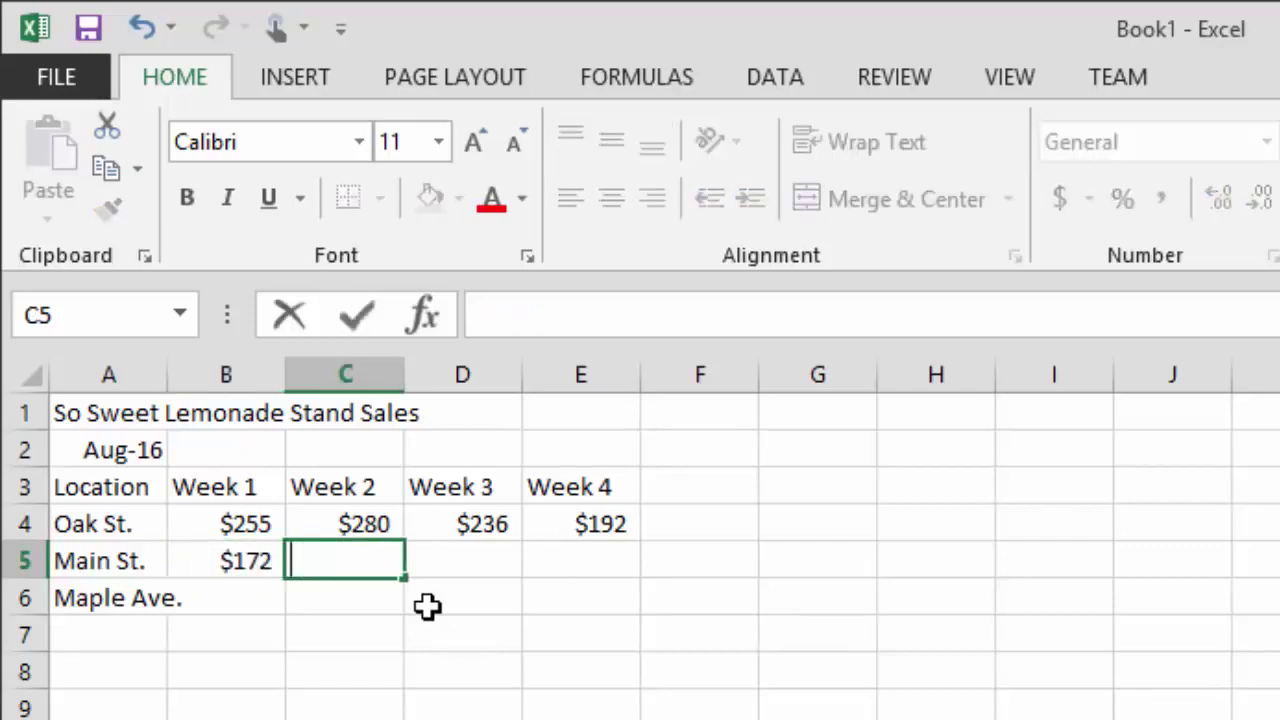
pyautogui.write('$272')
pyautogui.press('Tab')
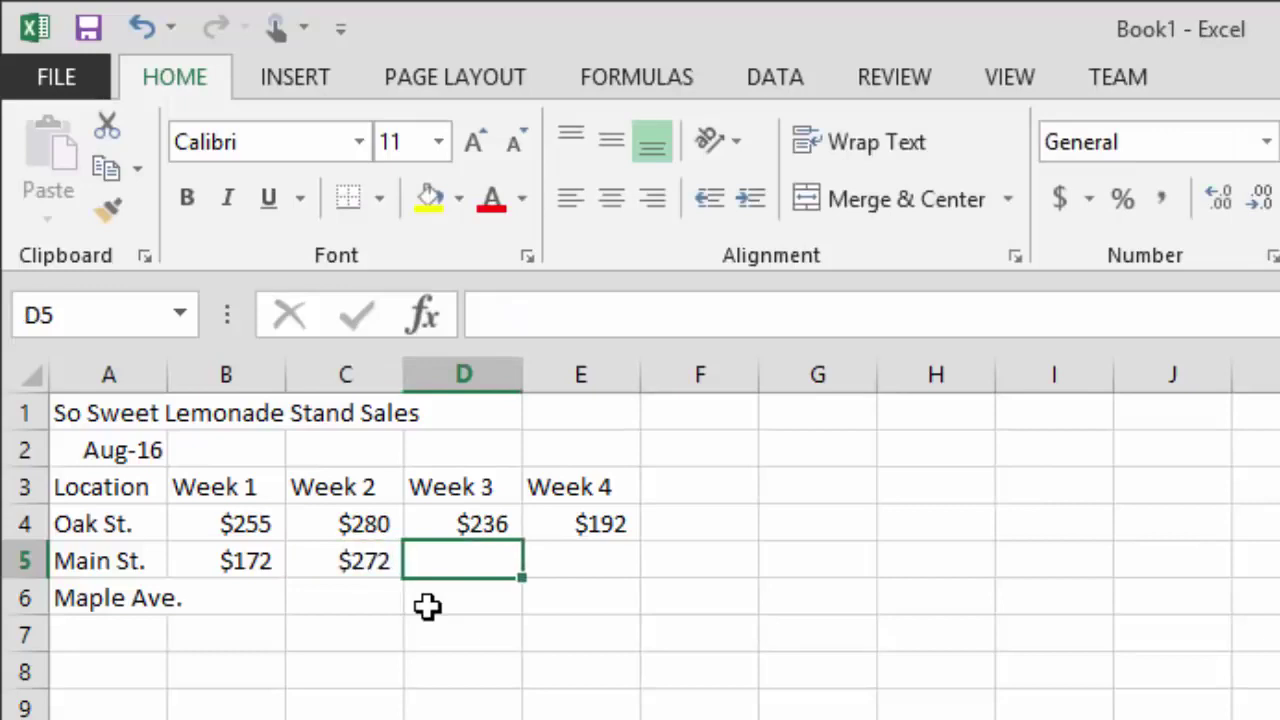
# Enter the Main St. sales for Week 3 as $265 in D5 and for Week 4 as $234 in E5.
pyautogui.write('#')
pyautogui.press('BackSpace')
pyautogui.write('$')
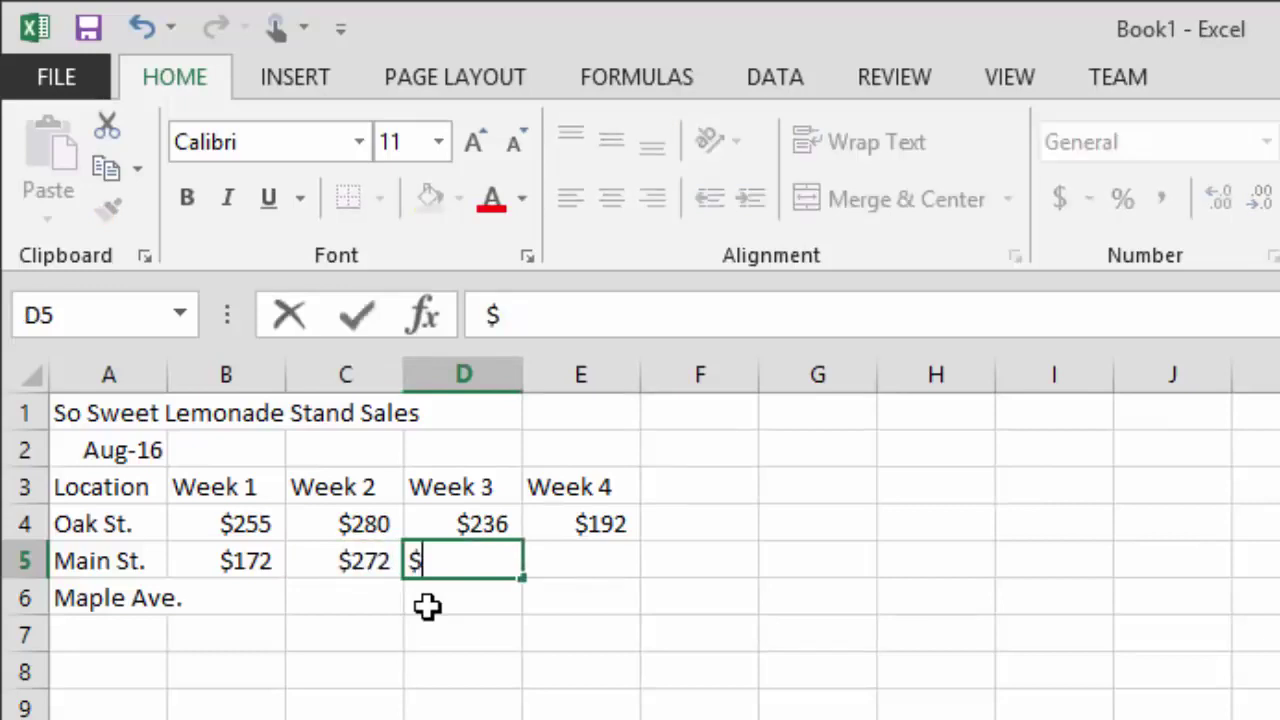
pyautogui.write('236')
pyautogui.press('BackSpace')
pyautogui.write('26')
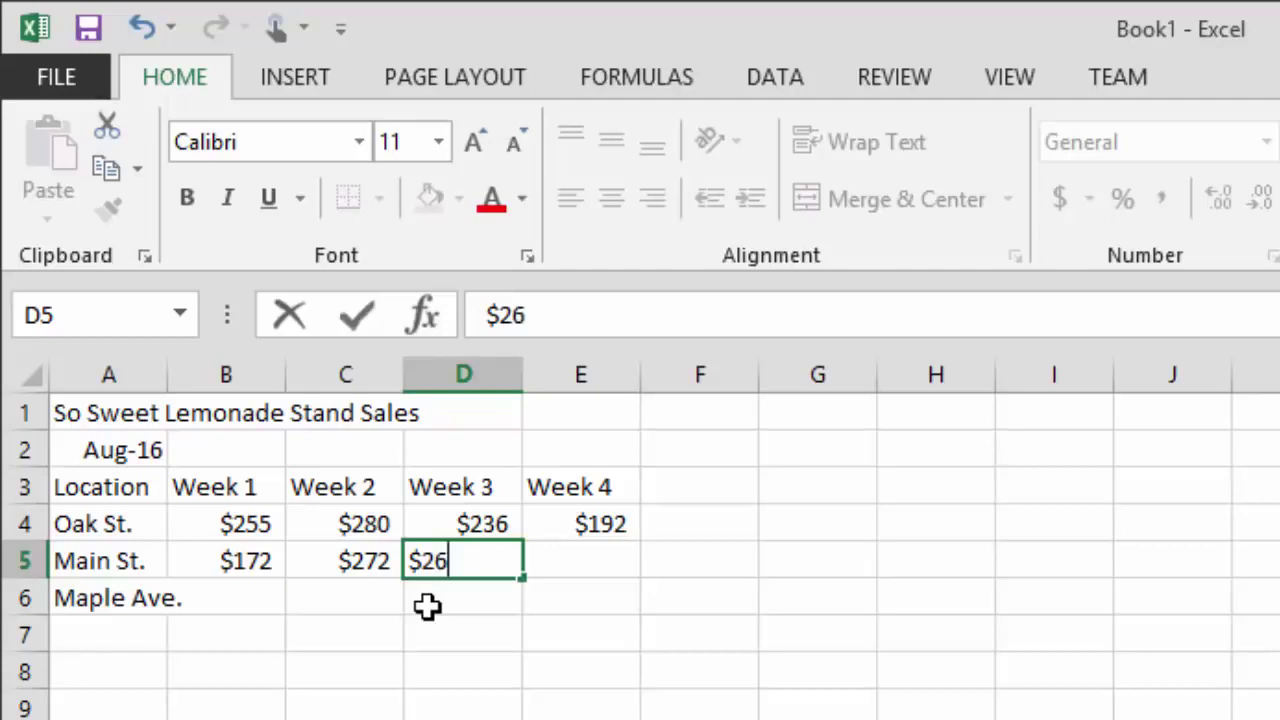
pyautogui.write('5')
pyautogui.press('Tab')
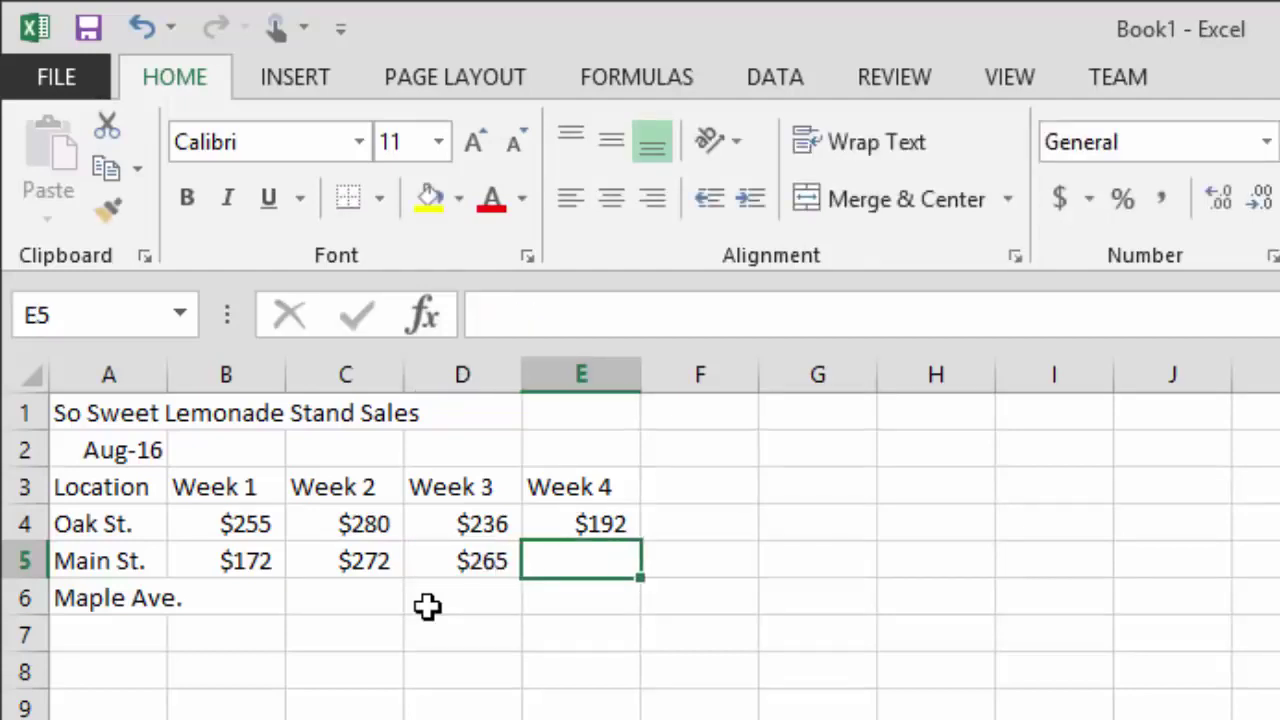
pyautogui.write('$2')
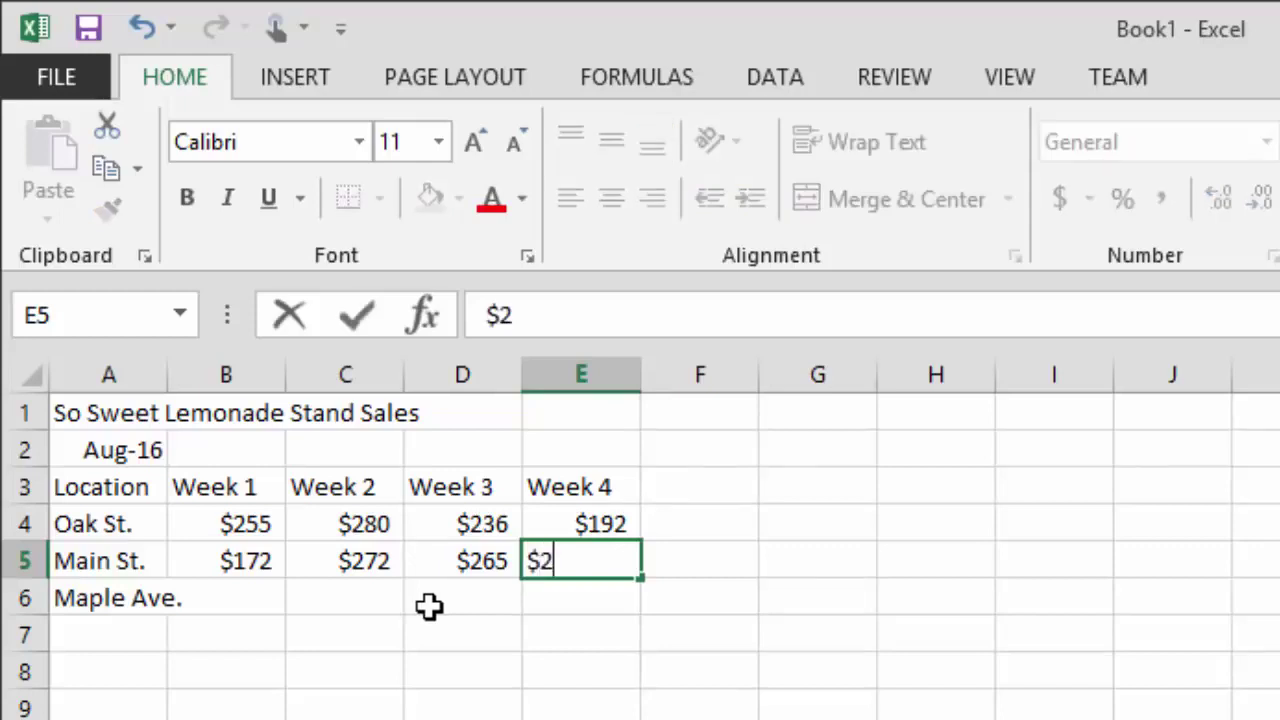
pyautogui.write('32')
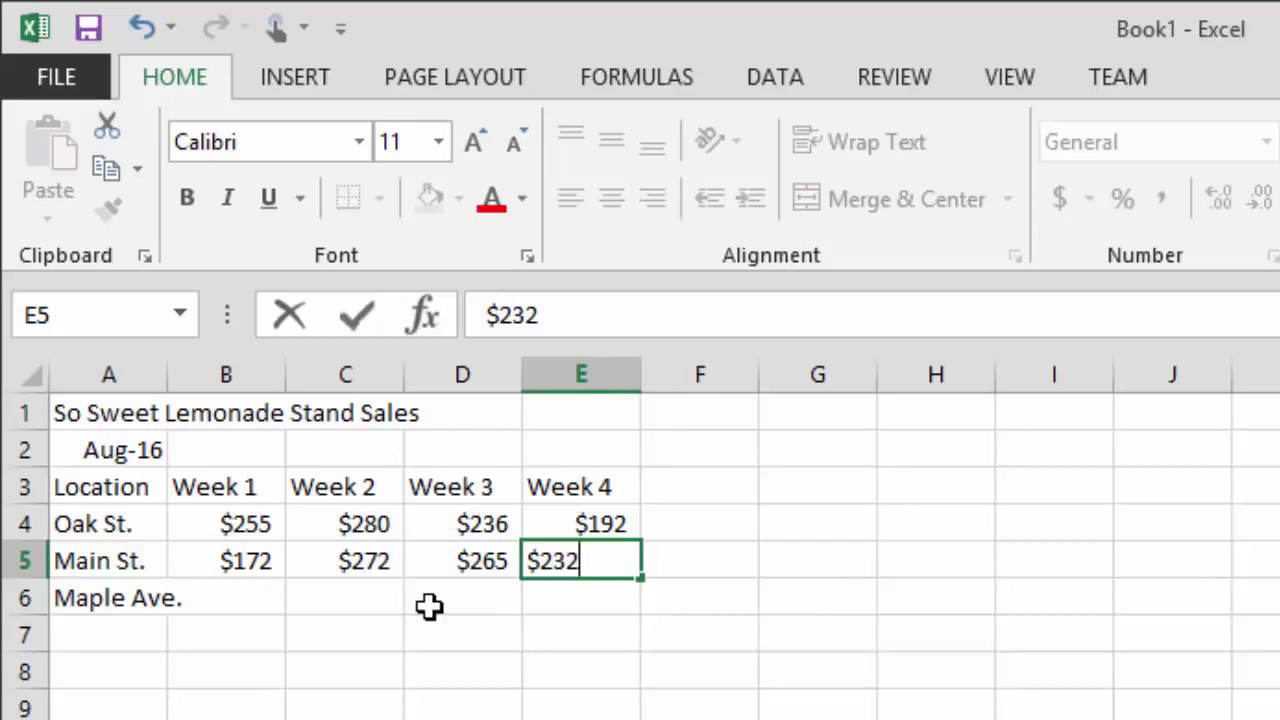
pyautogui.press('BackSpace')
pyautogui.write('4')
pyautogui.press('Return')
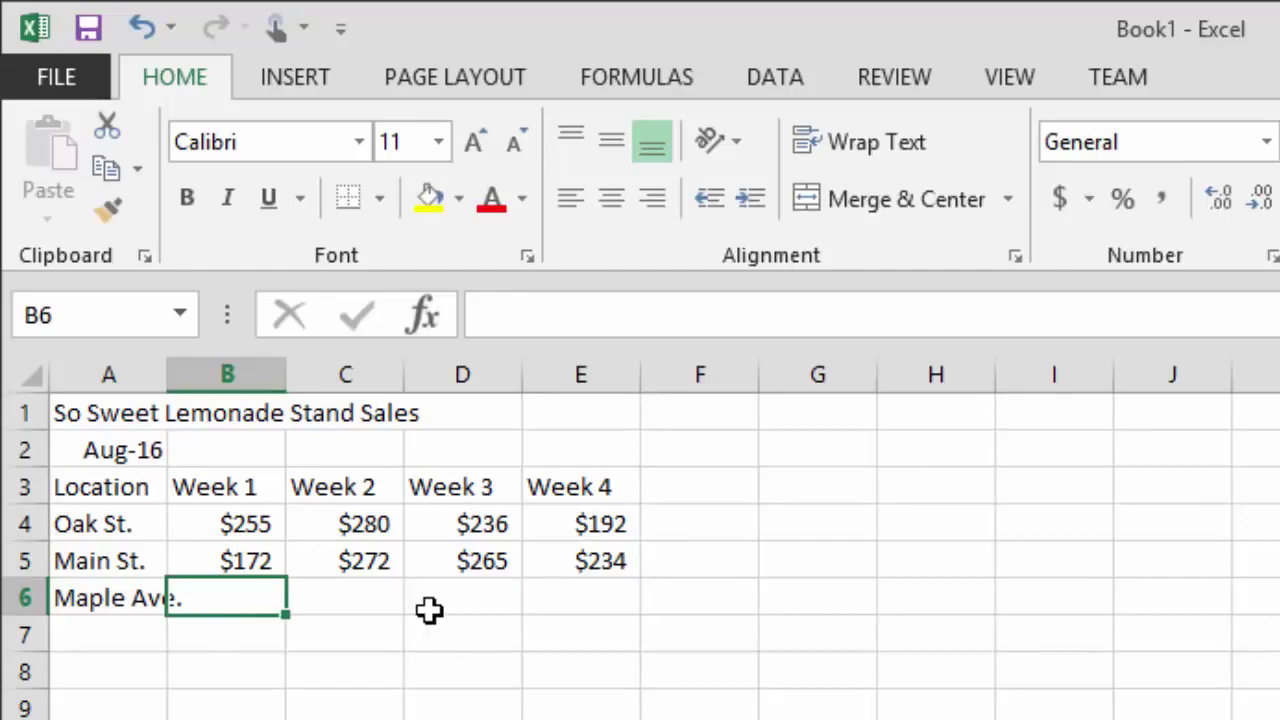
# Fill in the Maple Ave. weekly sales in B6 through E6 with $88, $120, $186 and $176.
pyautogui.write('$88')
pyautogui.press('Tab')
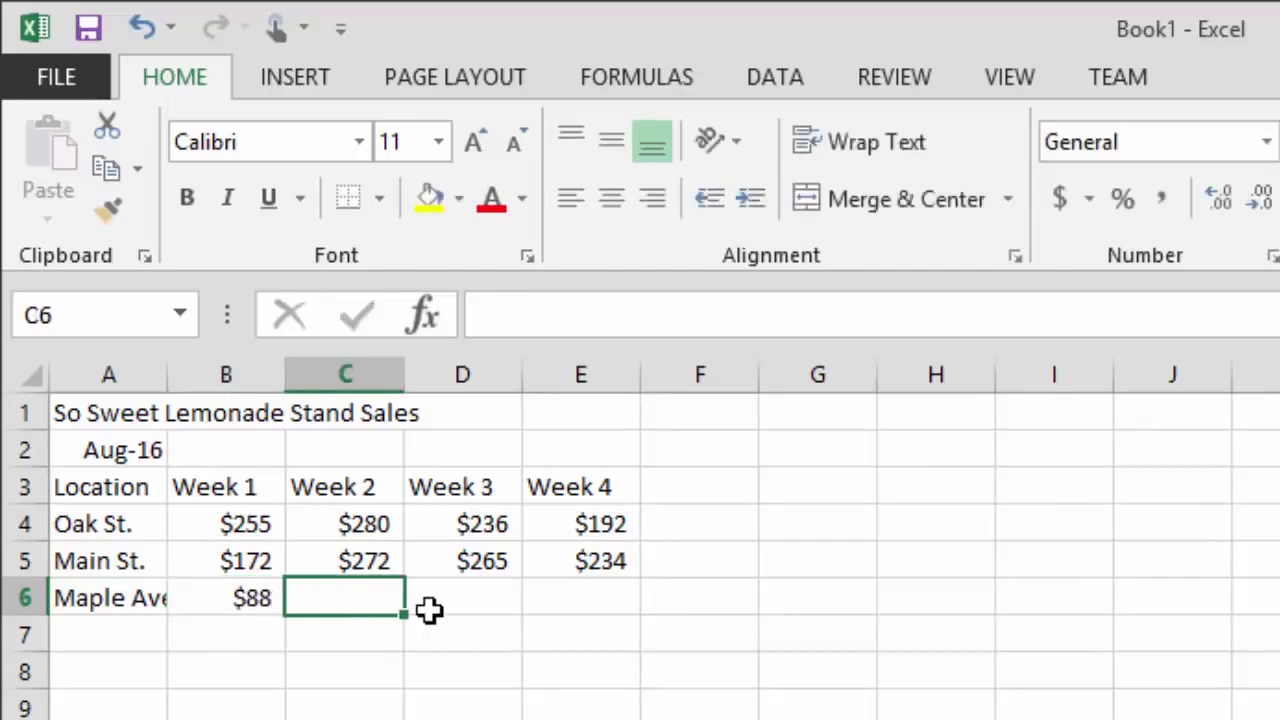
pyautogui.write('$120')
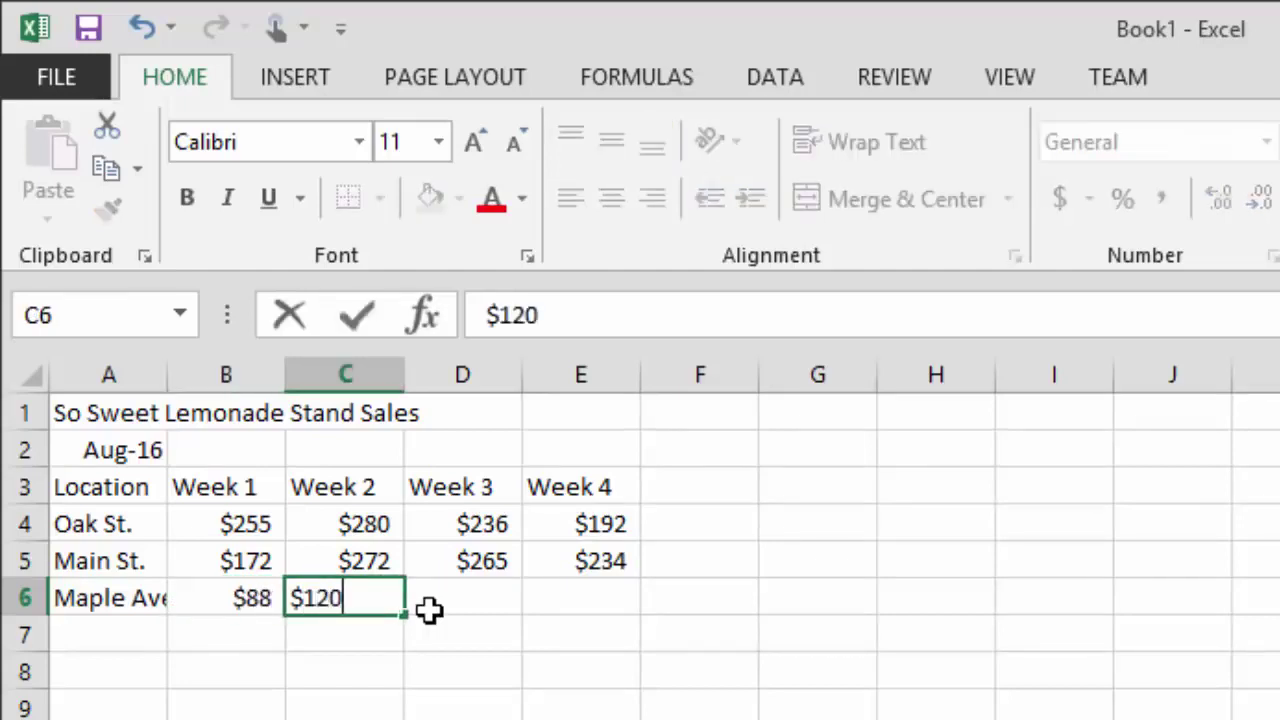
pyautogui.press('Tab')
pyautogui.write('$186')
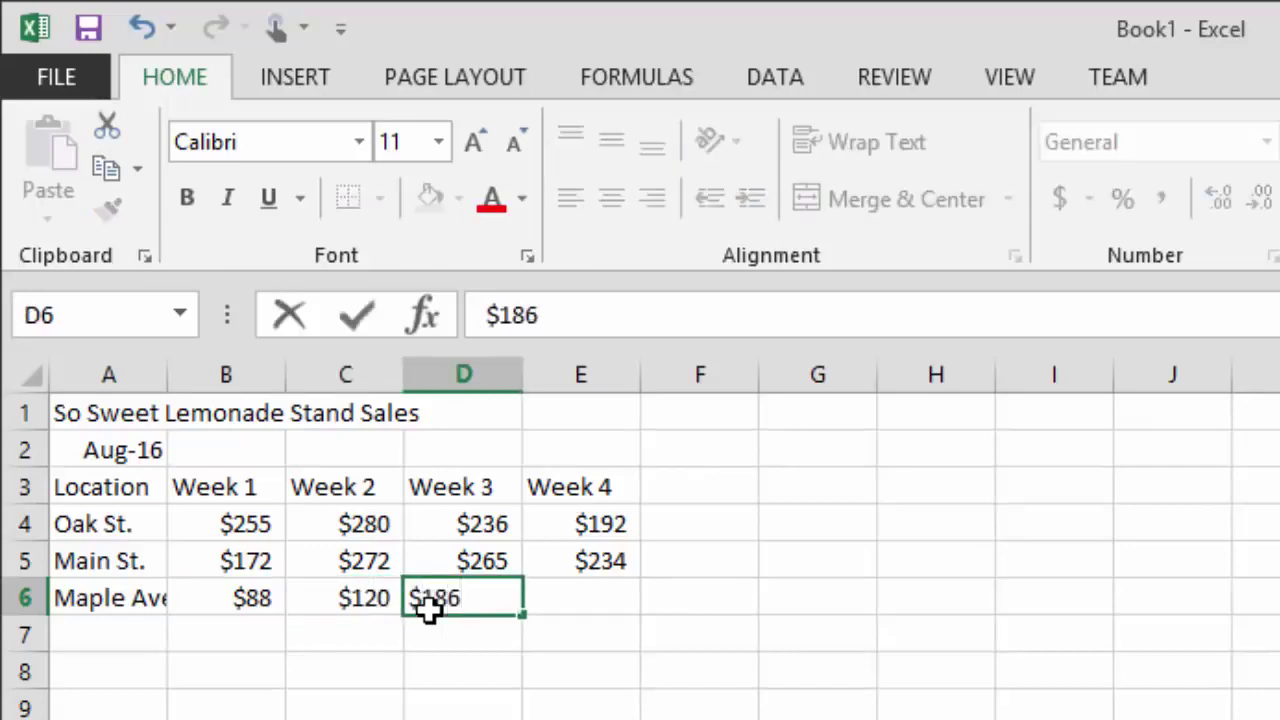
pyautogui.press('Tab')
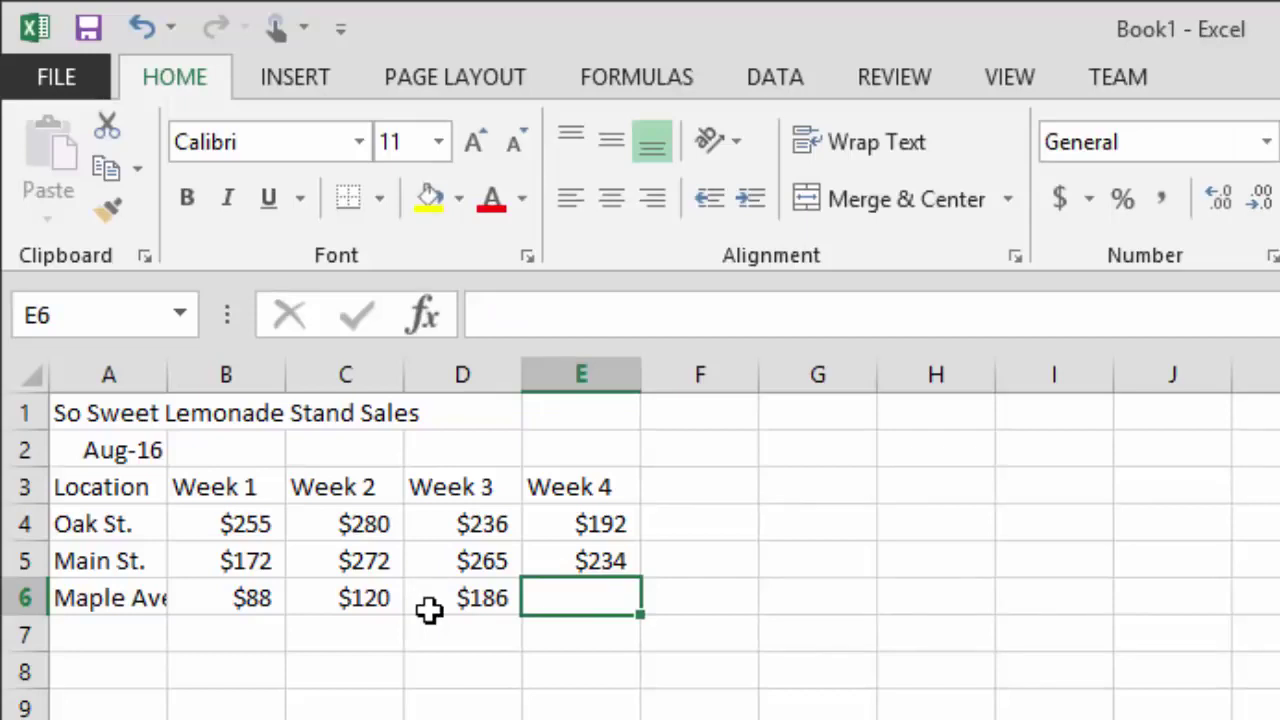
pyautogui.write('$')
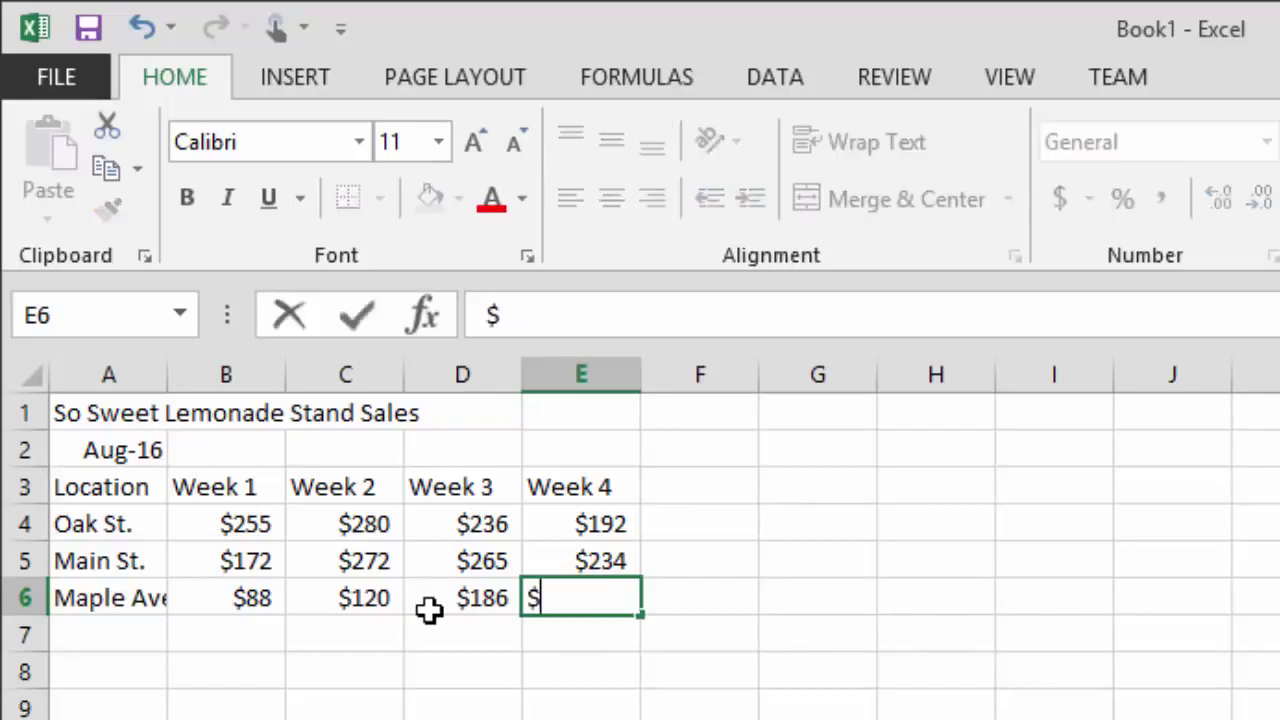
pyautogui.write('176')
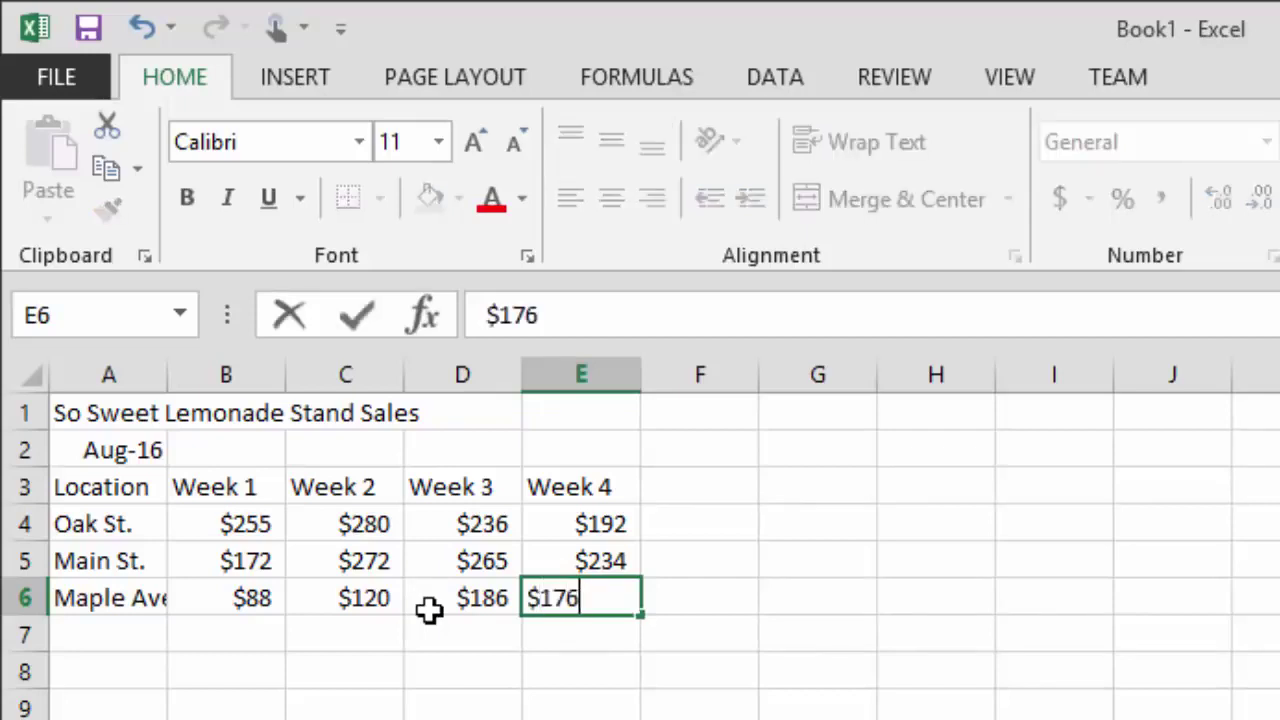
pyautogui.press('Return')
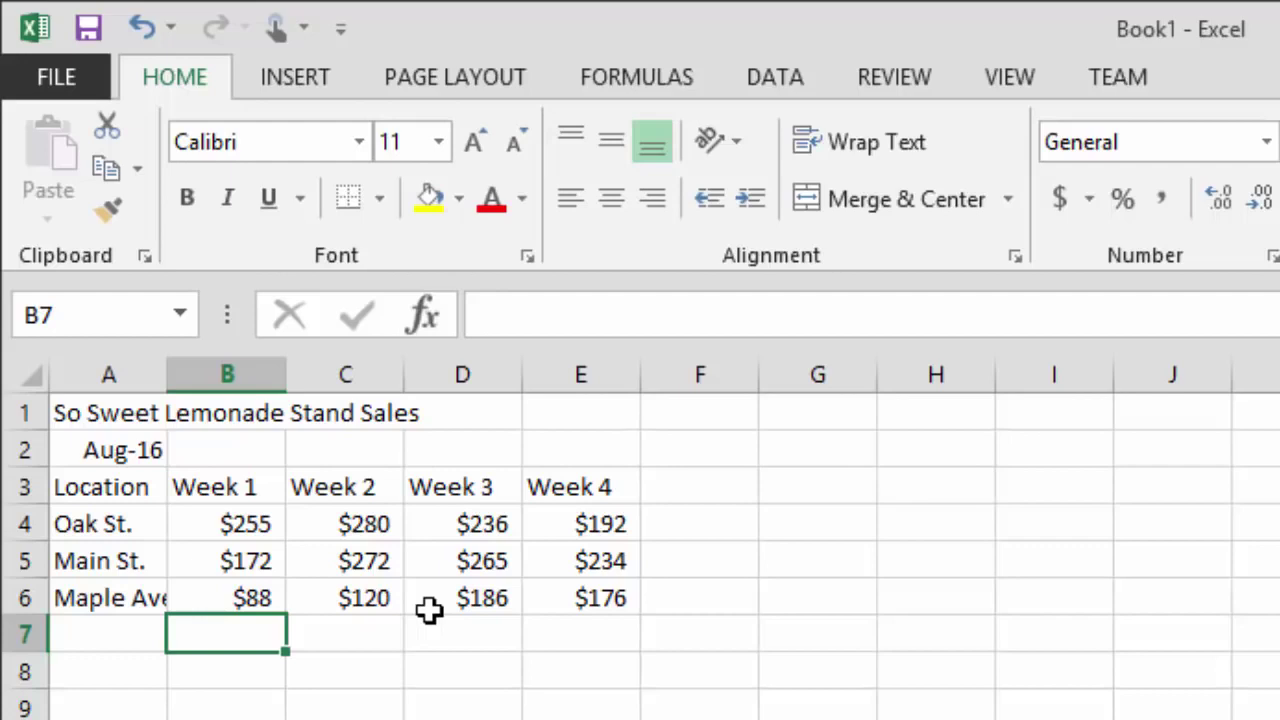
# Examine the week headings in B3 through E3 and the Week 4 sales figures beneath them.
pyautogui.press('Up')
pyautogui.press('Up')
pyautogui.press('Up')
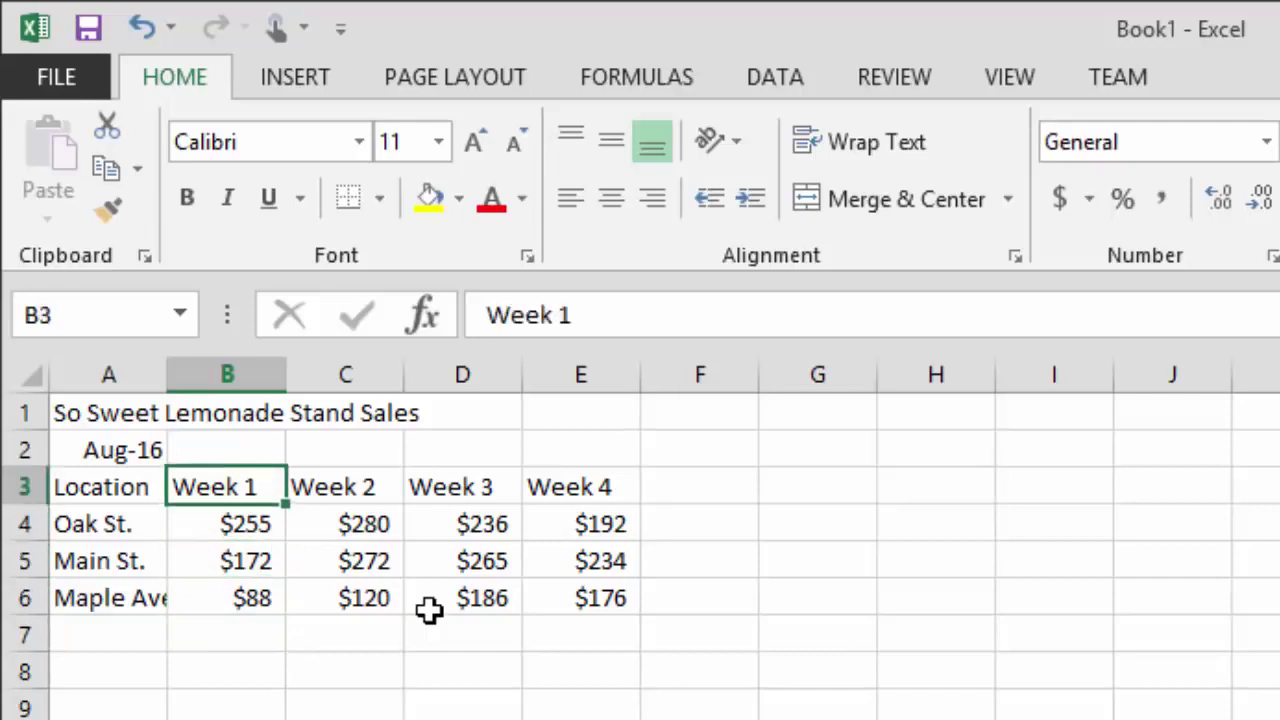
pyautogui.press('Right')
pyautogui.press('Right')
pyautogui.press('Right')
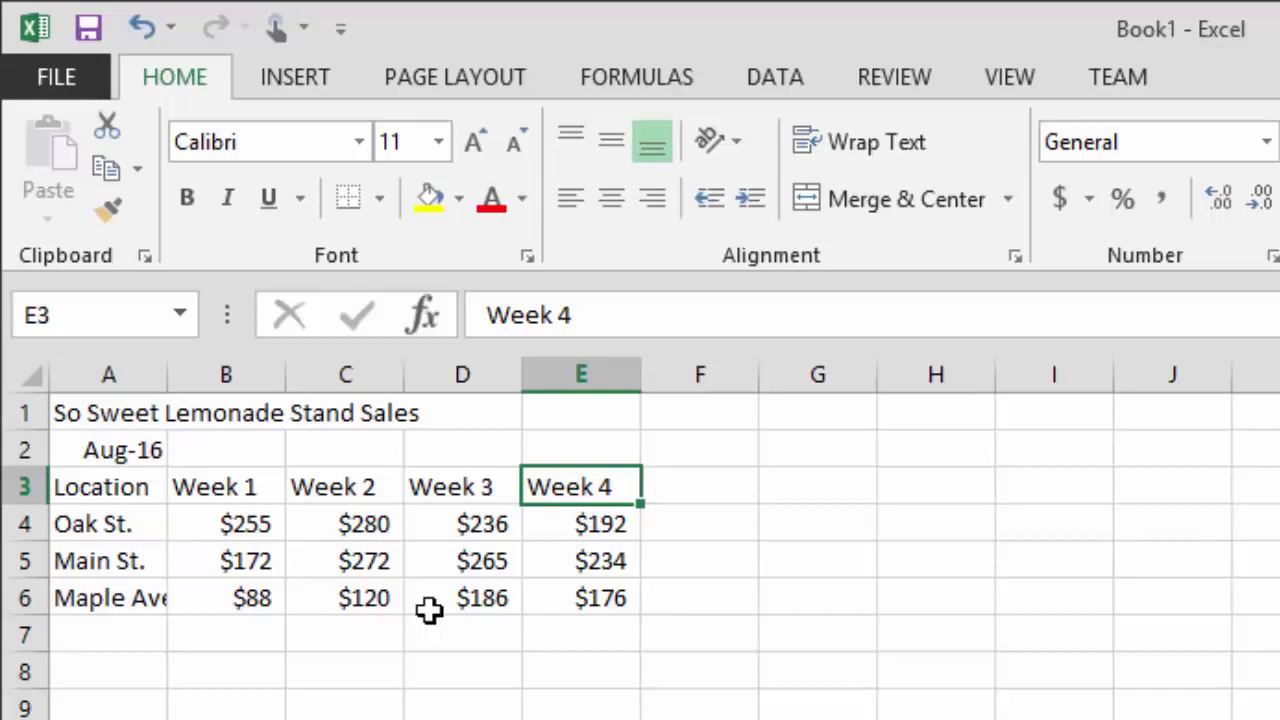
pyautogui.press('Left')
pyautogui.press('Left')
pyautogui.press('Left')
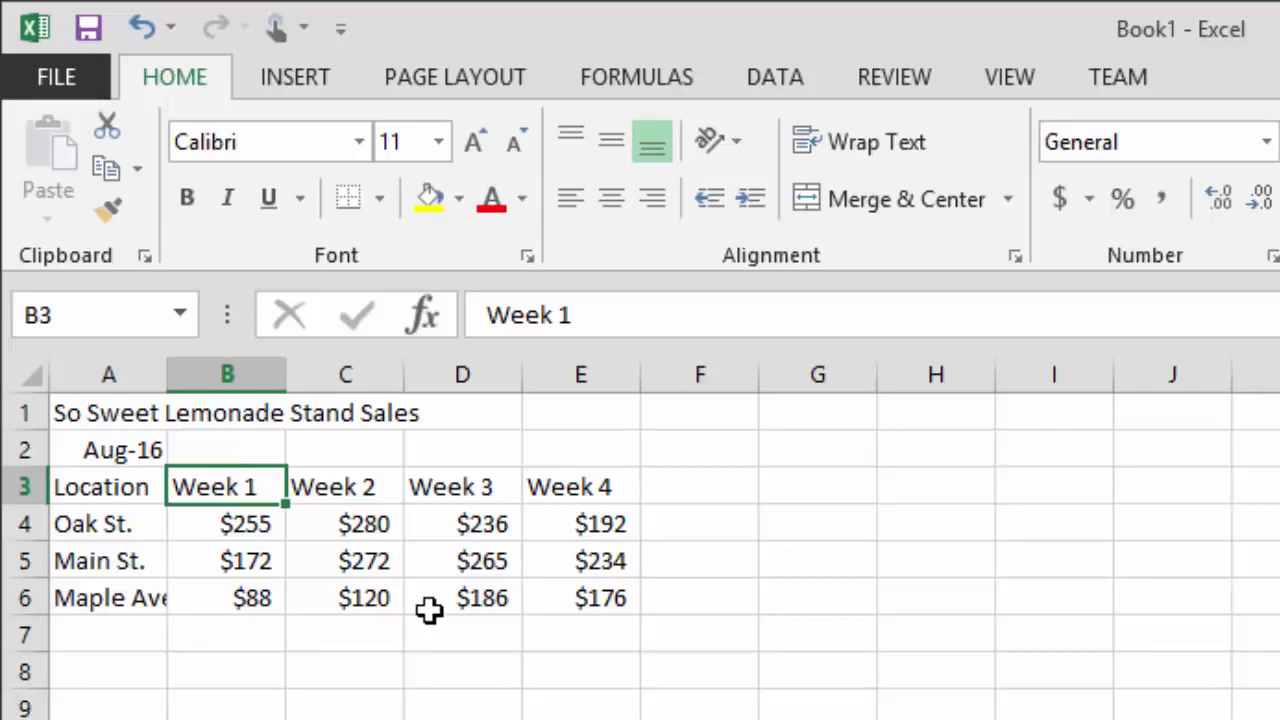
pyautogui.press('Left')
pyautogui.press('Right')
pyautogui.press('Right')
pyautogui.press('Right')
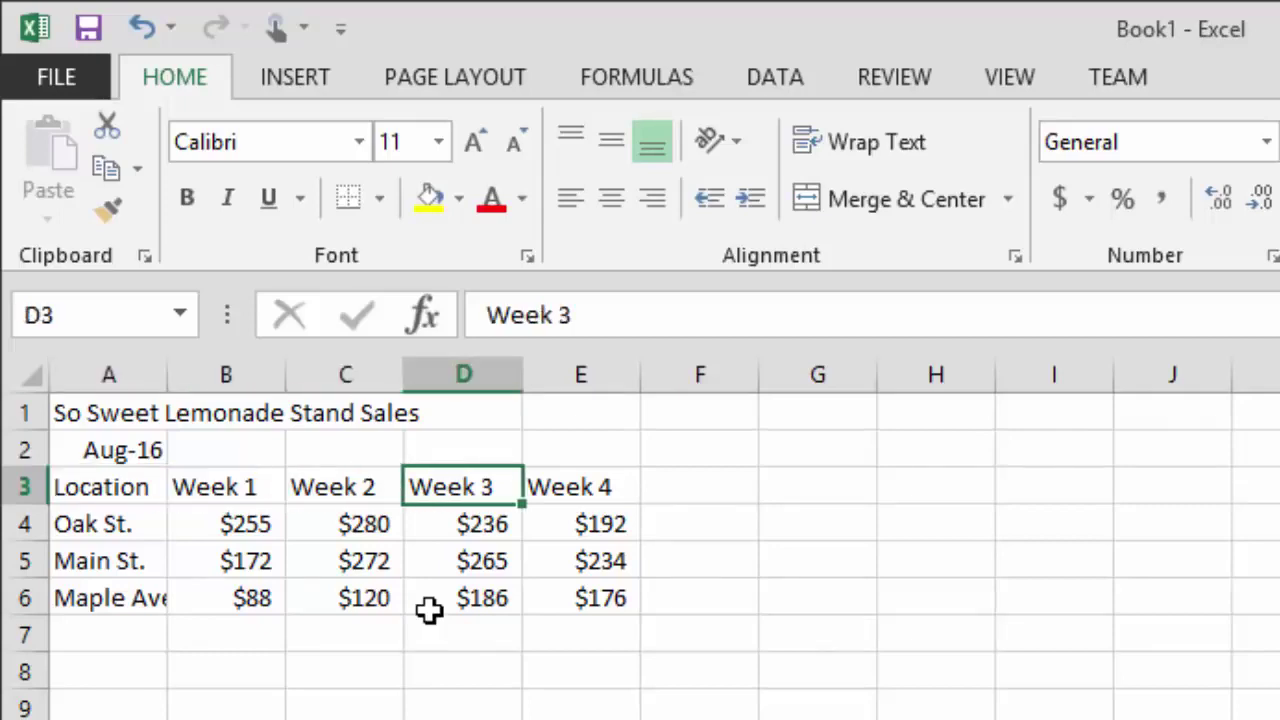
pyautogui.press('Left')
pyautogui.press('Right')
pyautogui.press('Right')
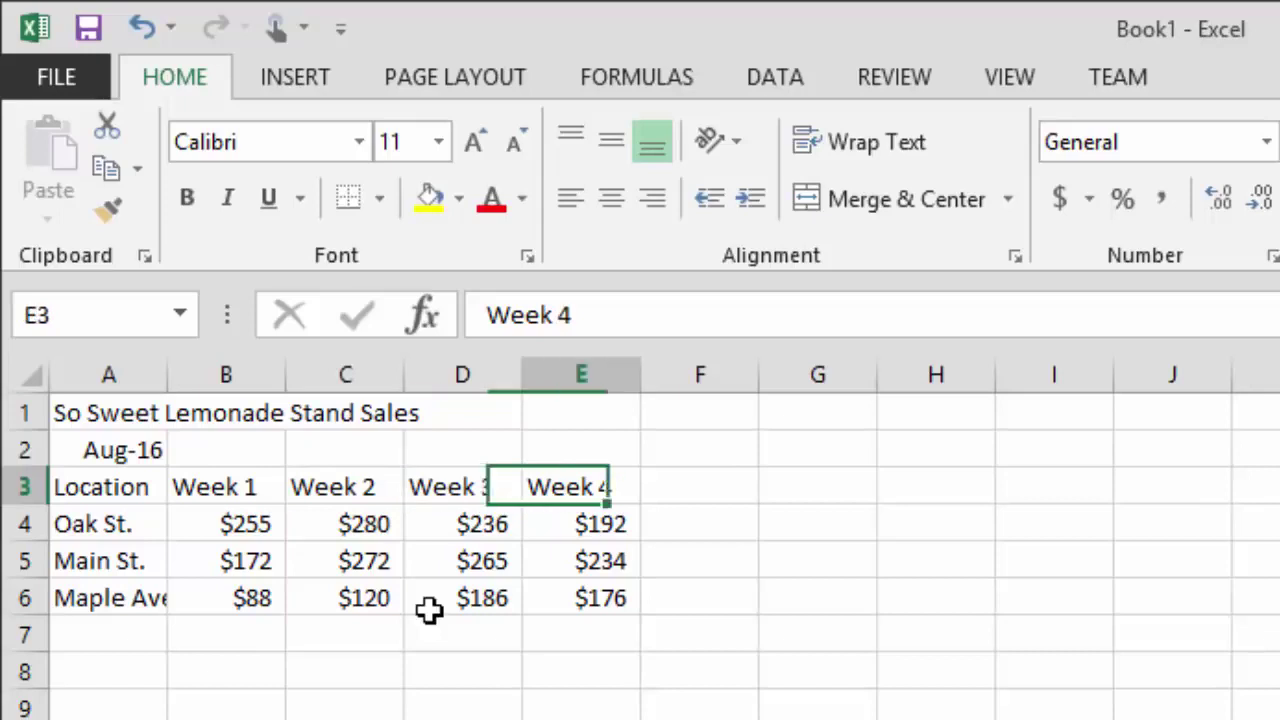
pyautogui.press('Down')
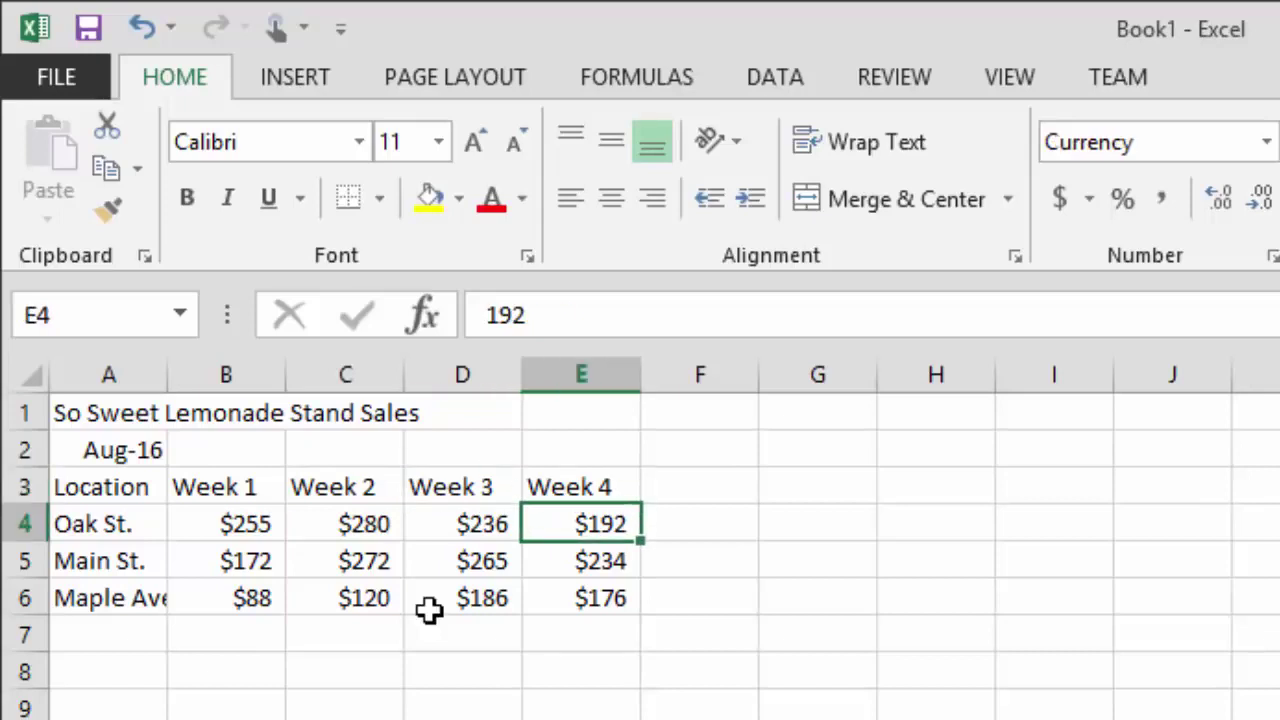
pyautogui.press('Down')
pyautogui.press('Down')
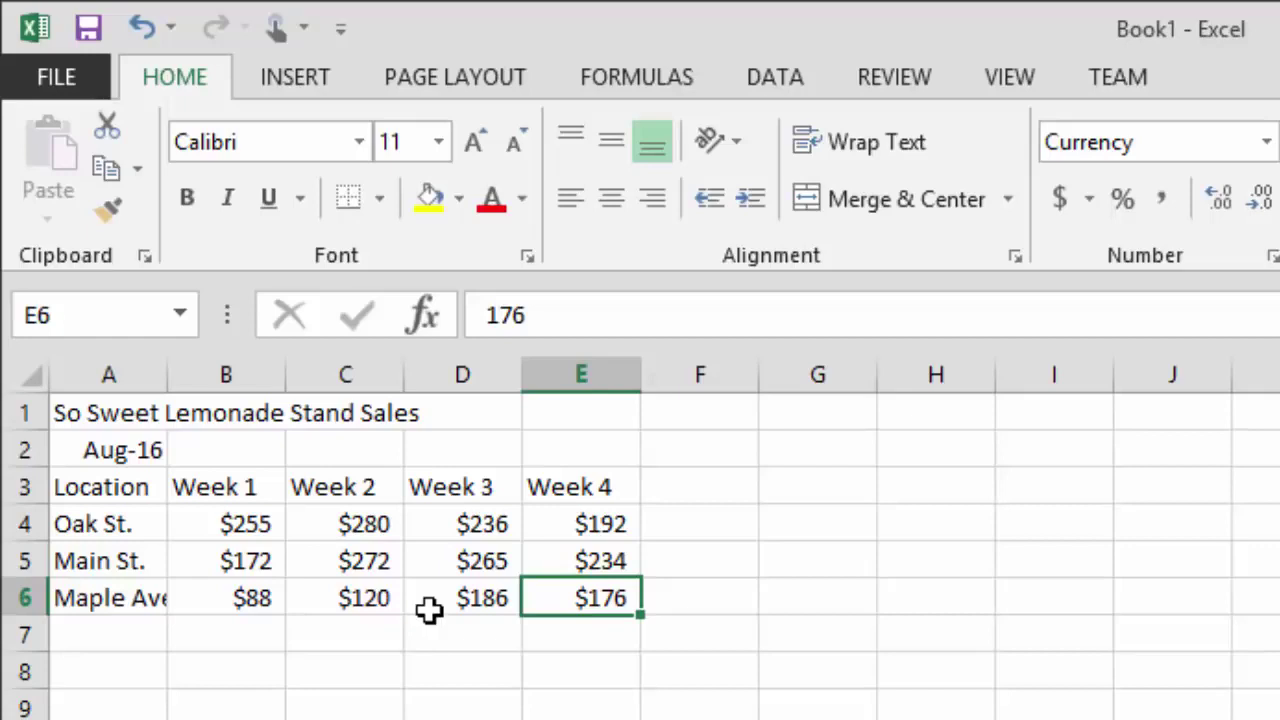
pyautogui.press('Left')
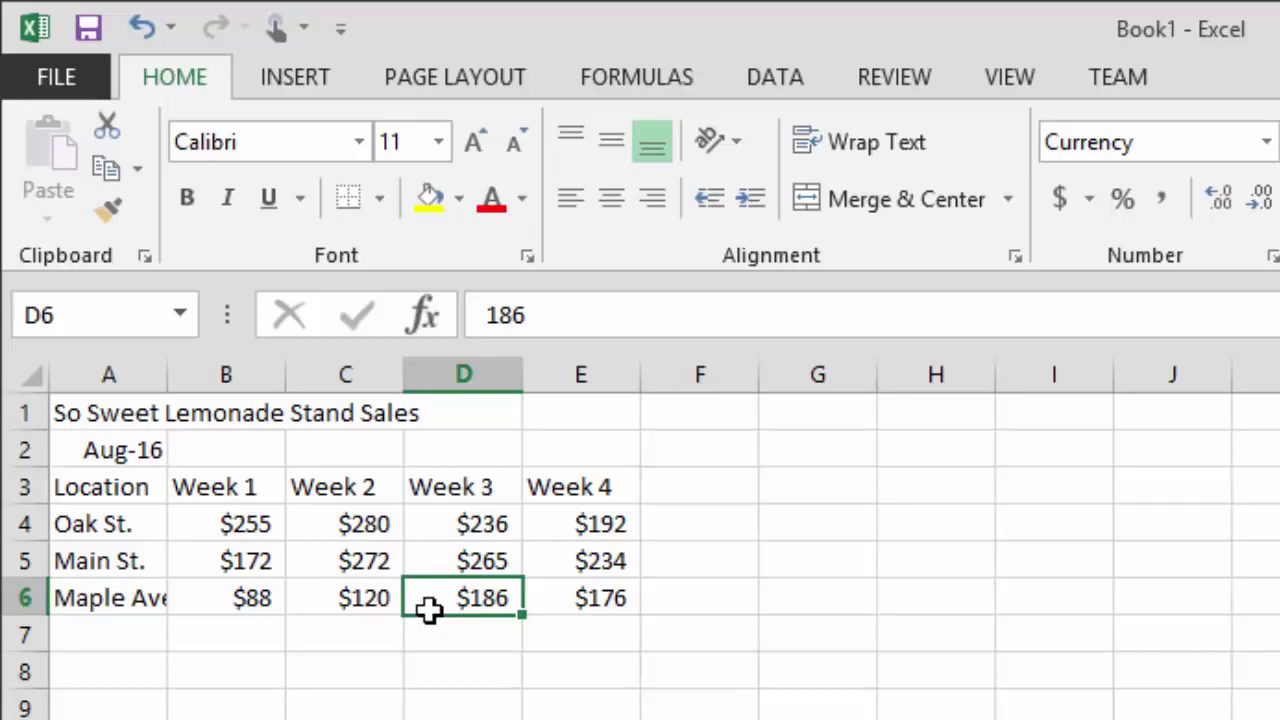
# Add the column heading "Total" in F3, beside the Week 4 heading.
pyautogui.press('Up')
pyautogui.press('Right')
pyautogui.press('Up')
pyautogui.press('Right')
pyautogui.press('Up')
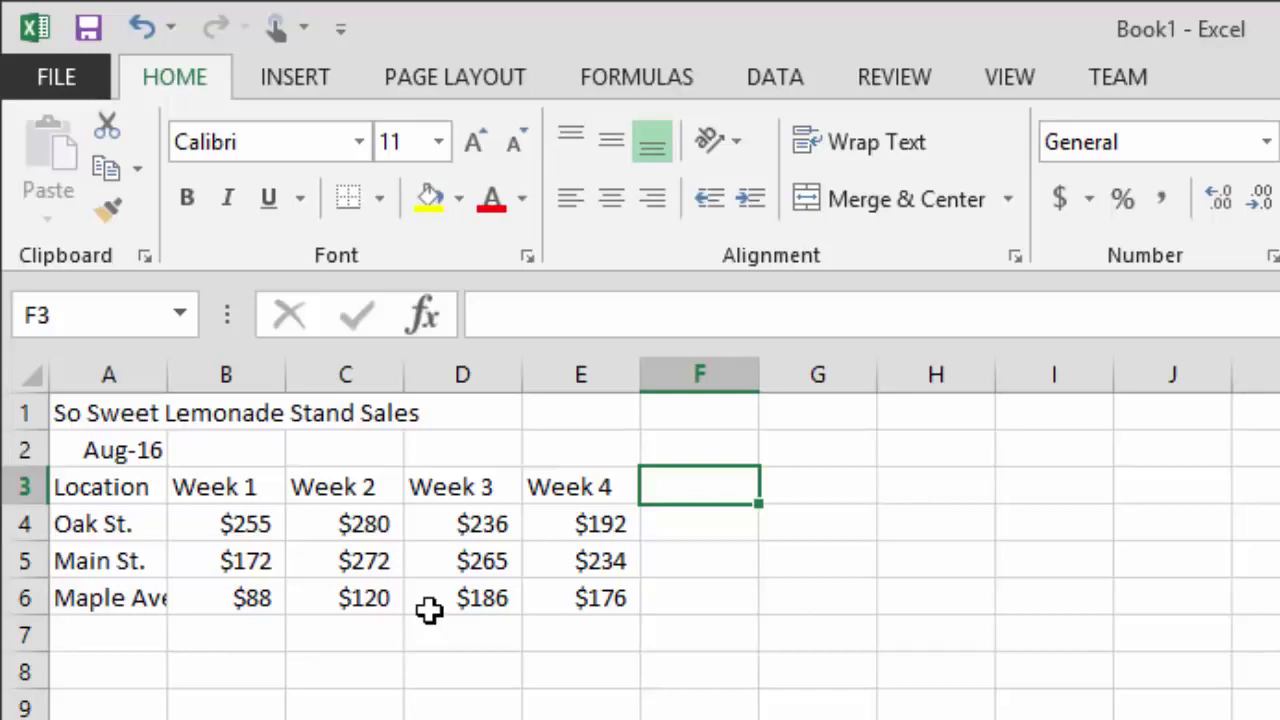
pyautogui.write('Total')
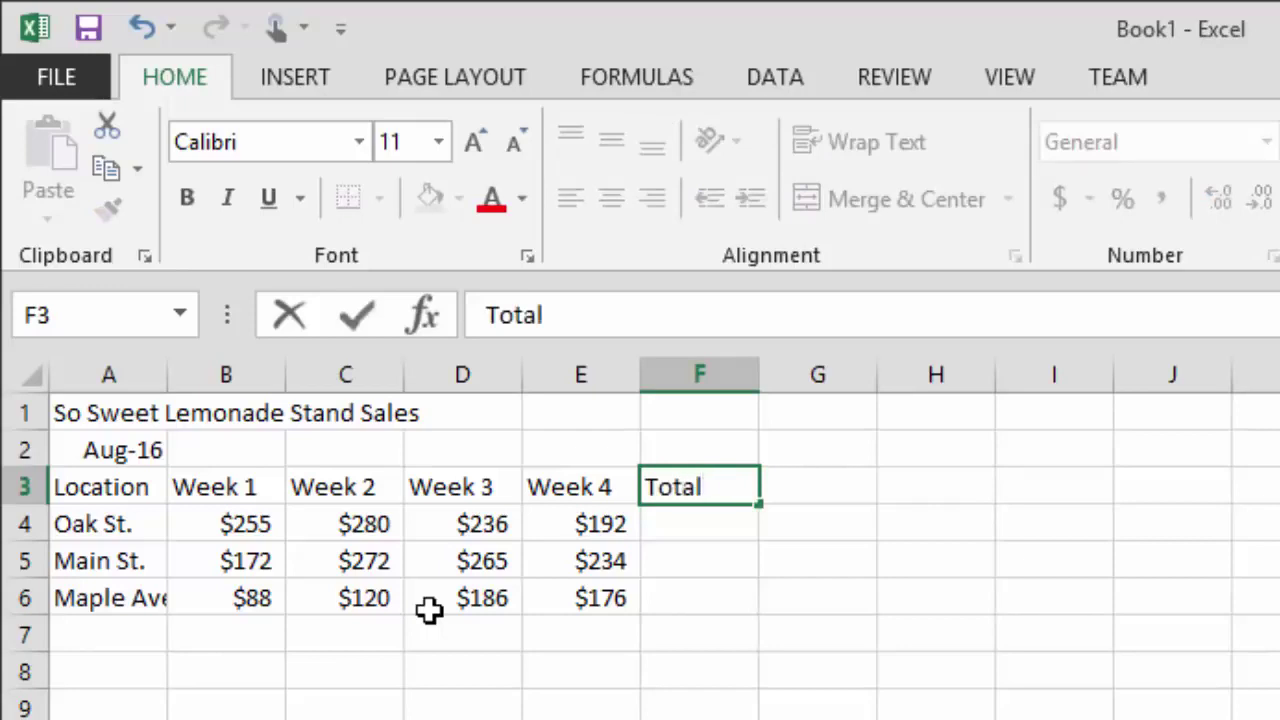
pyautogui.press('Return')
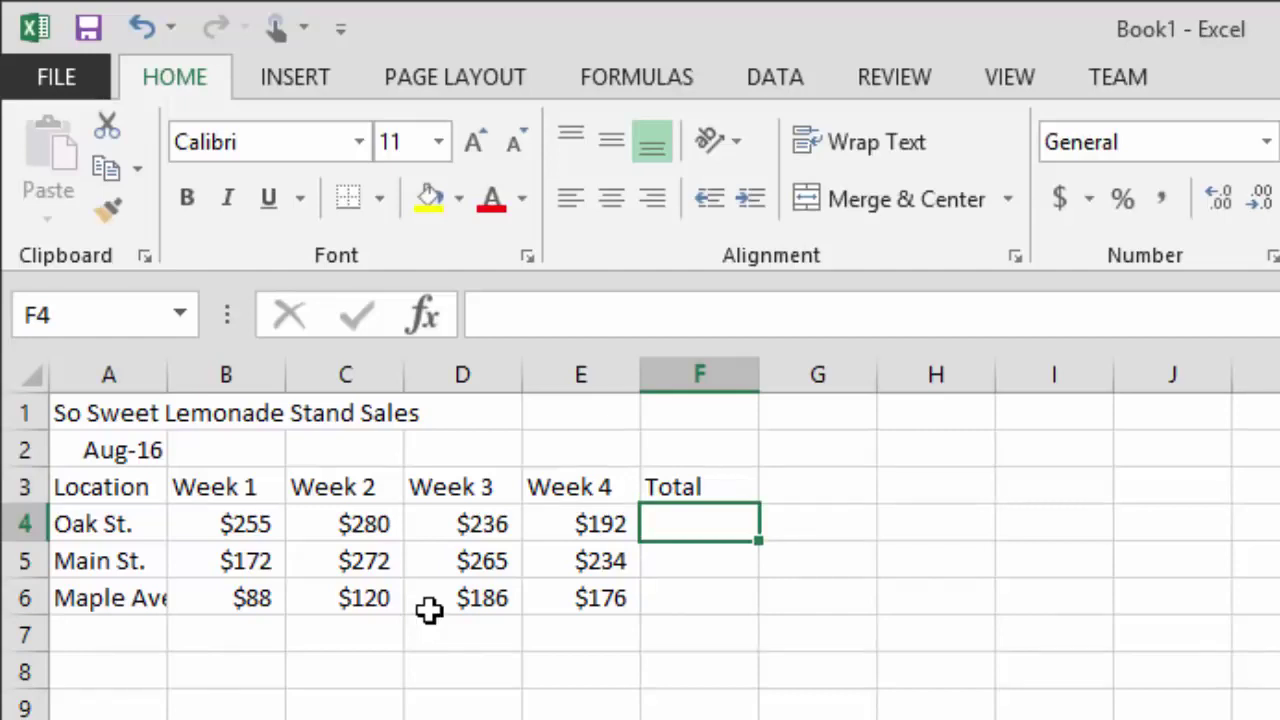
# Add the row label "Total" in A7, below Maple Ave.
pyautogui.press('Down')
pyautogui.press('Left')
pyautogui.press('Left')
pyautogui.press('Left')
pyautogui.press('Left')
pyautogui.press('Left')
pyautogui.press('Down')
pyautogui.press('Down')
pyautogui.write('T')
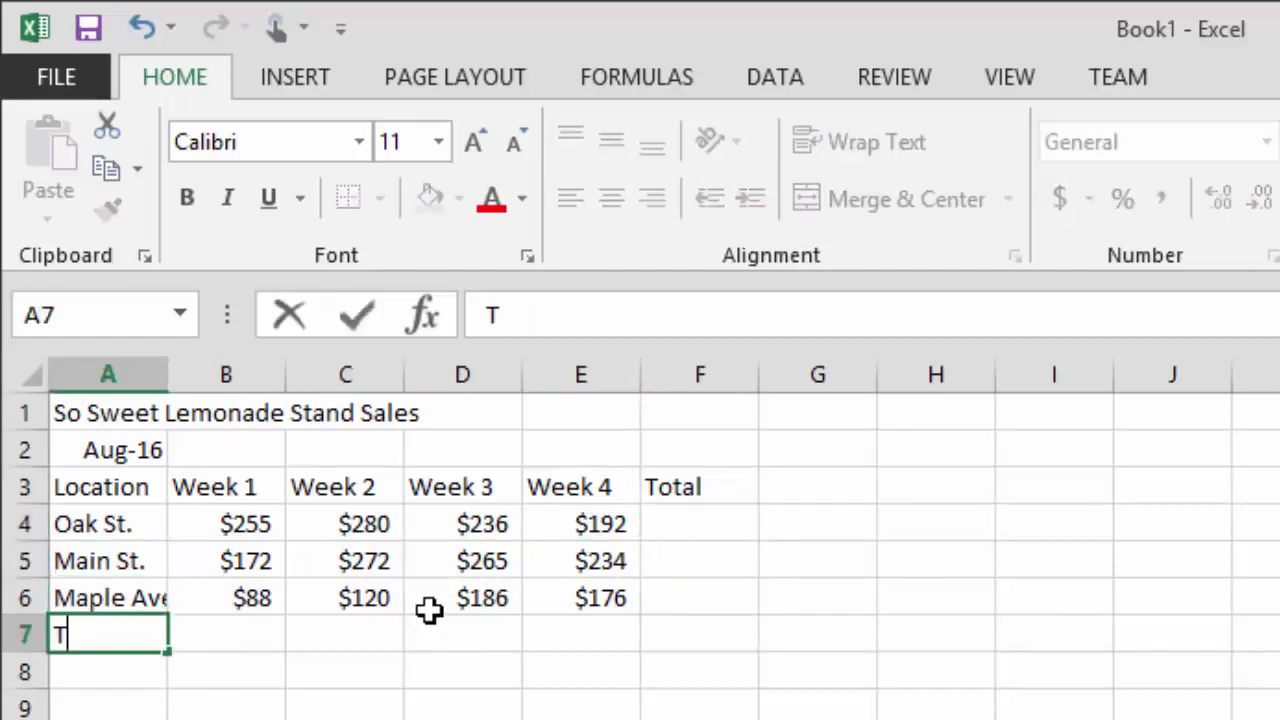
pyautogui.write('otal')
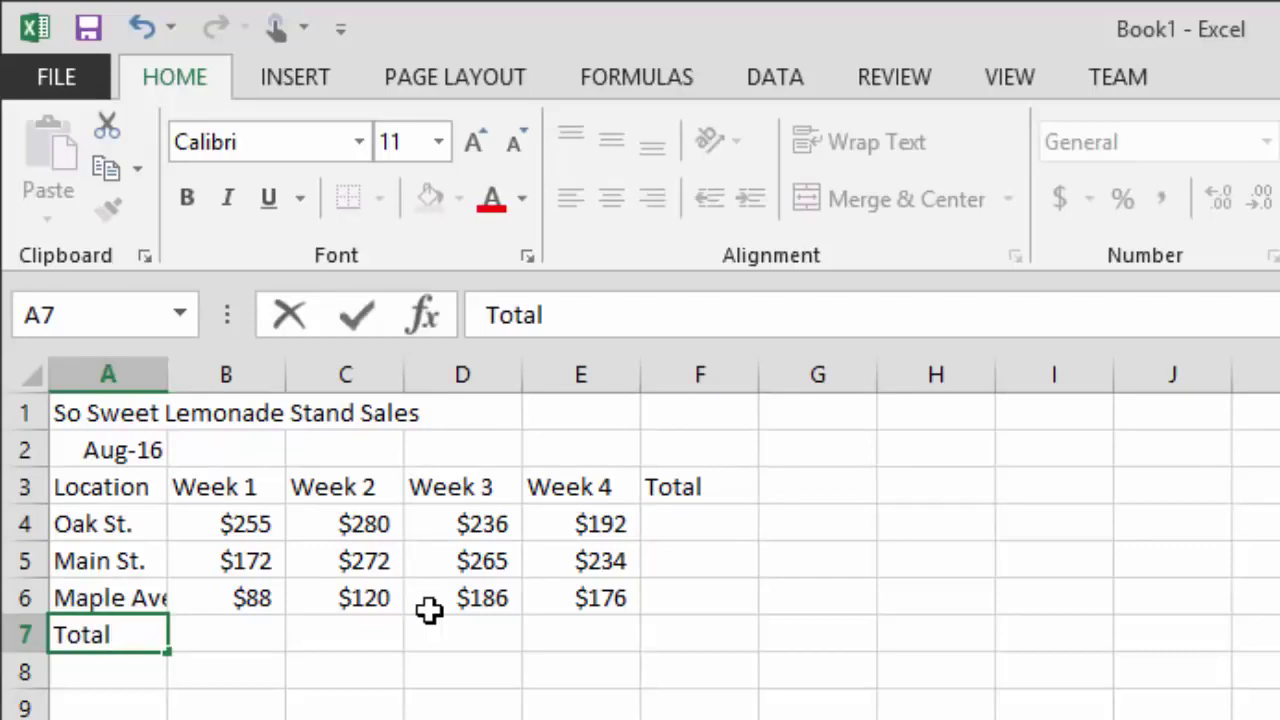
pyautogui.press('Up')
# Total the four weeks of Oak St. sales in F4 using AutoSum over B4:E4.
pyautogui.press('Up')
pyautogui.press('Up')
pyautogui.press('Right')
pyautogui.press('Right')
pyautogui.press('Right')
pyautogui.press('Right')
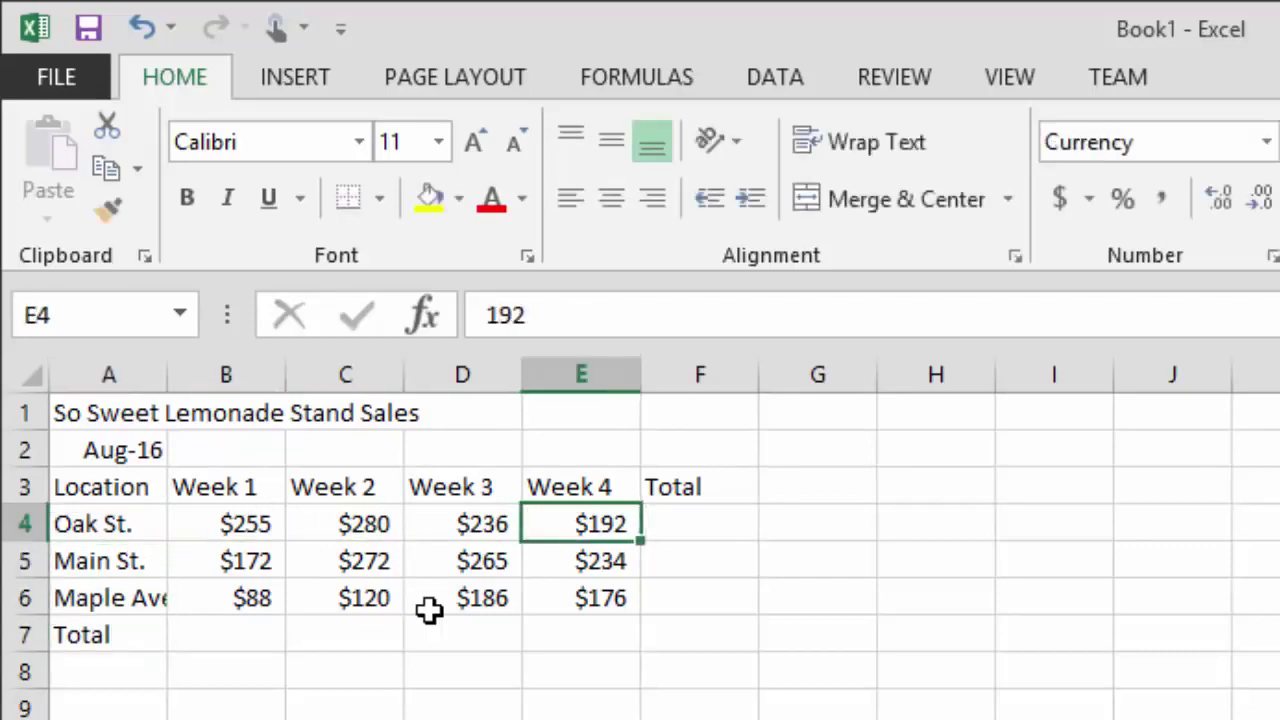
pyautogui.press('Right')
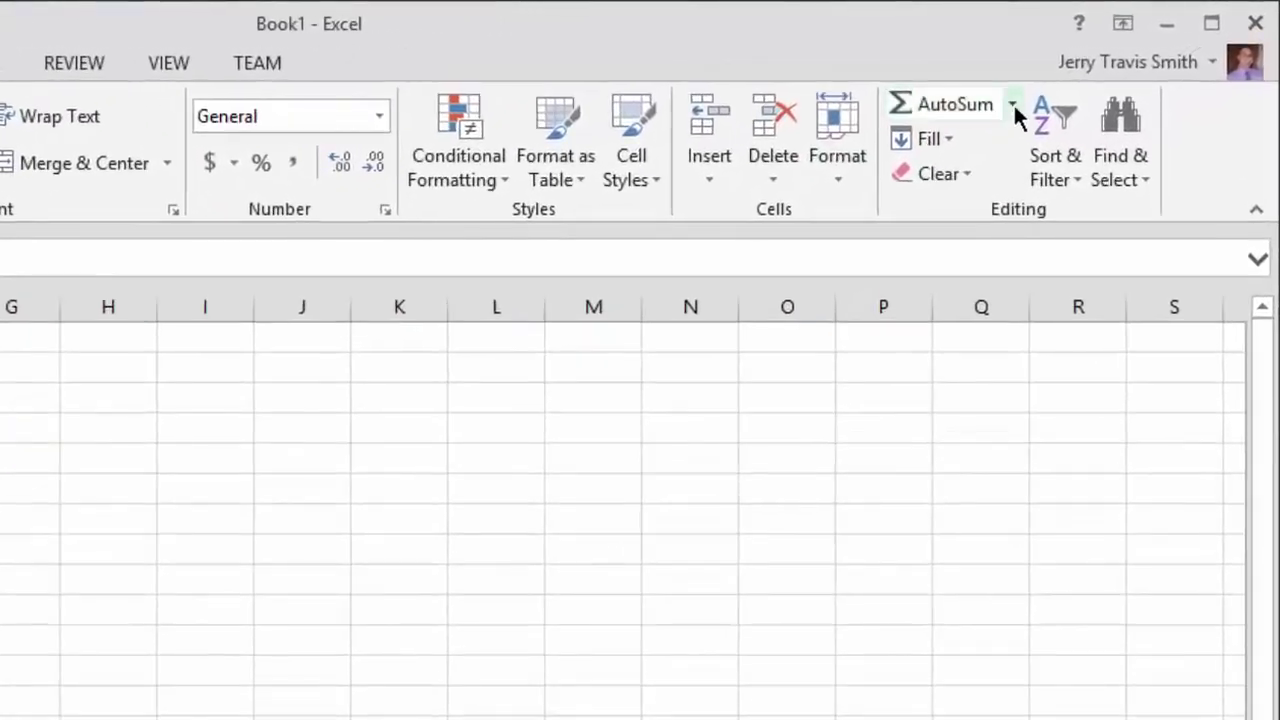
pyautogui.click(942, 102)
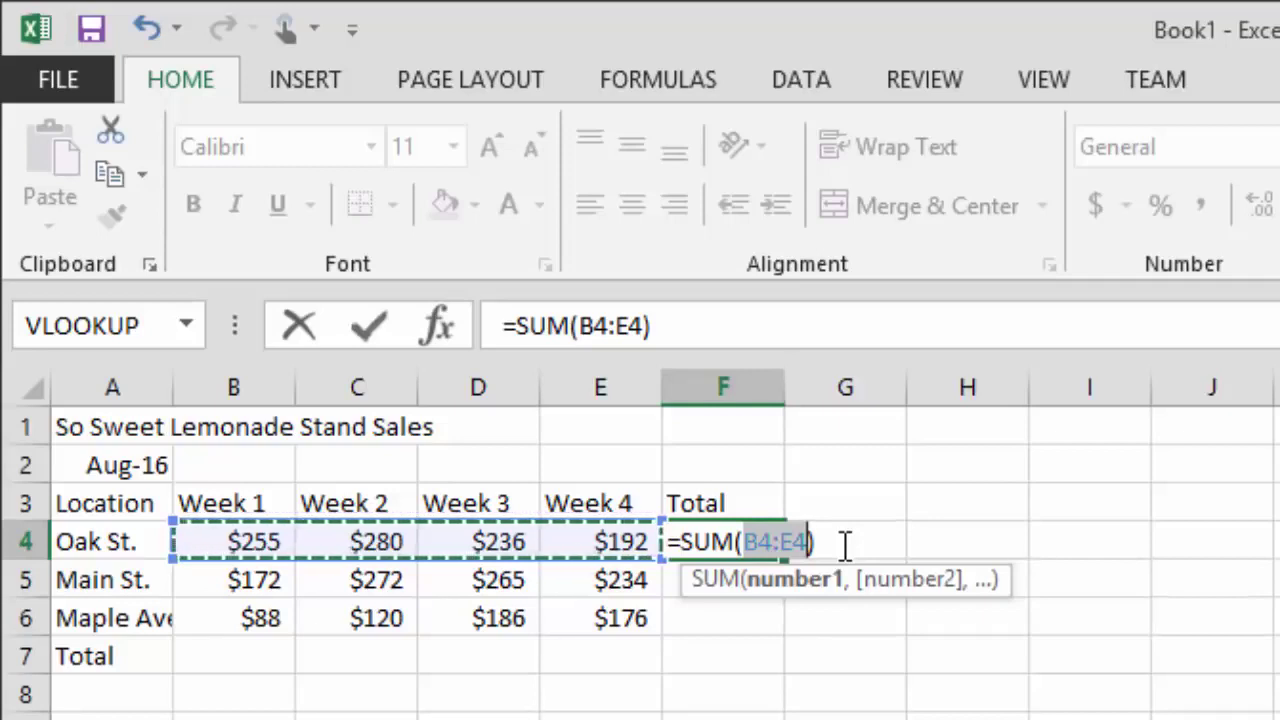
pyautogui.press('Return')
pyautogui.press('Up')
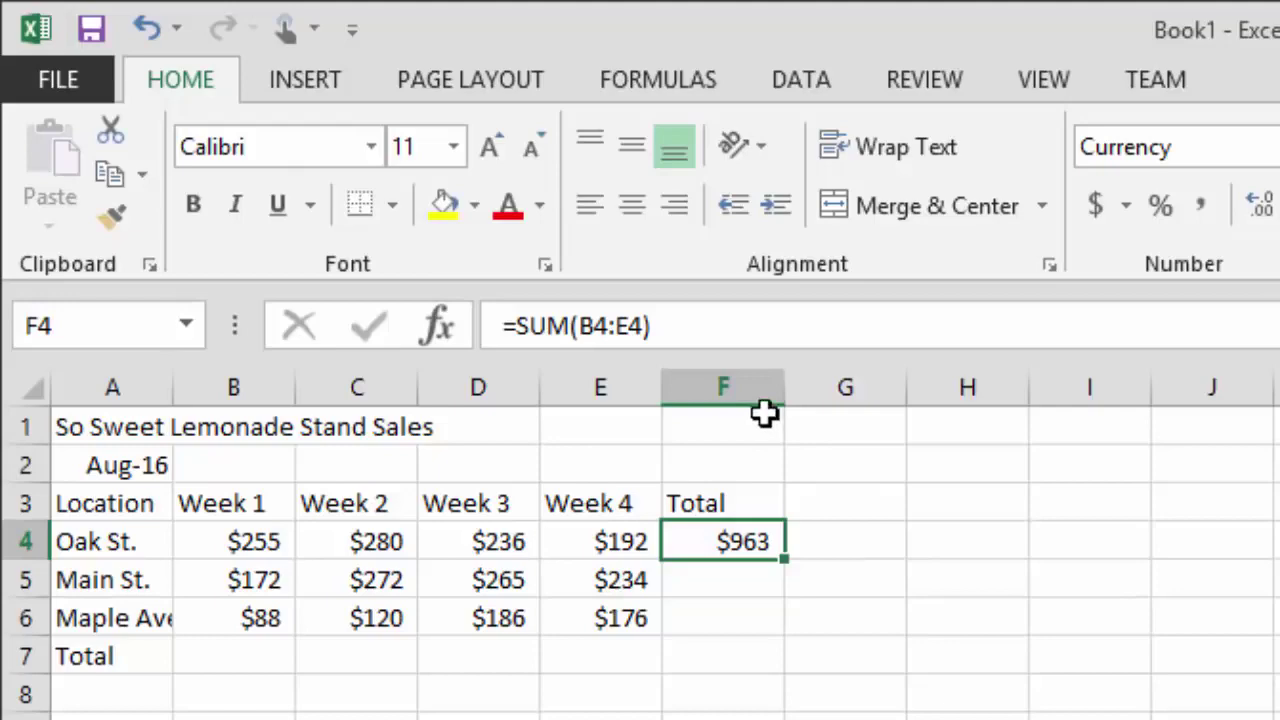
# Total the Main St. sales in F5 using AutoSum over B5:E5.
pyautogui.click(729, 573)
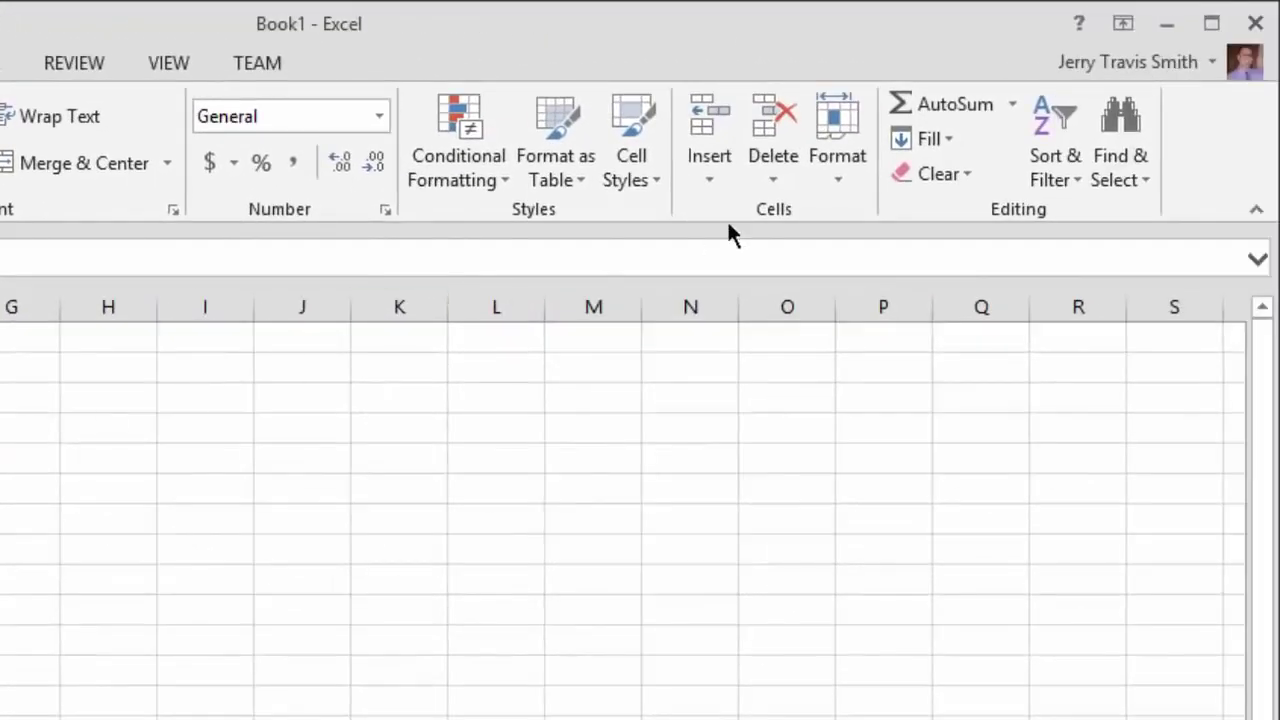
pyautogui.click(937, 104)
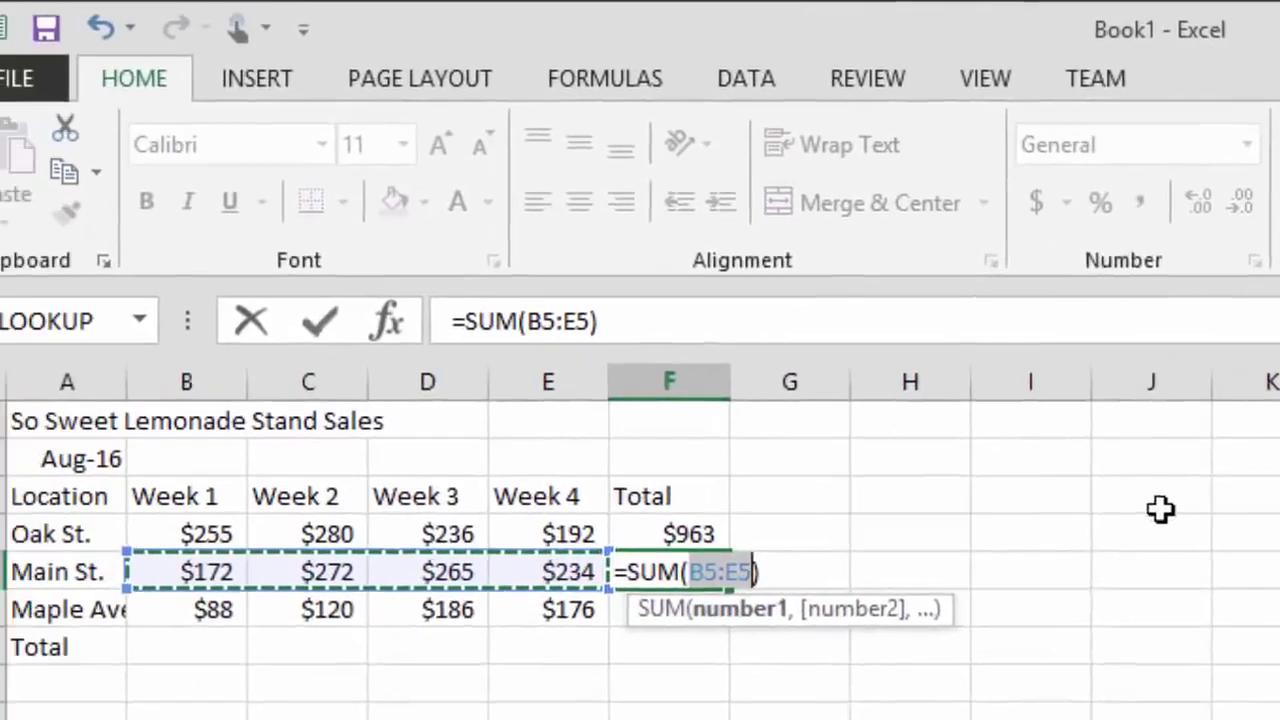
pyautogui.press('Return')
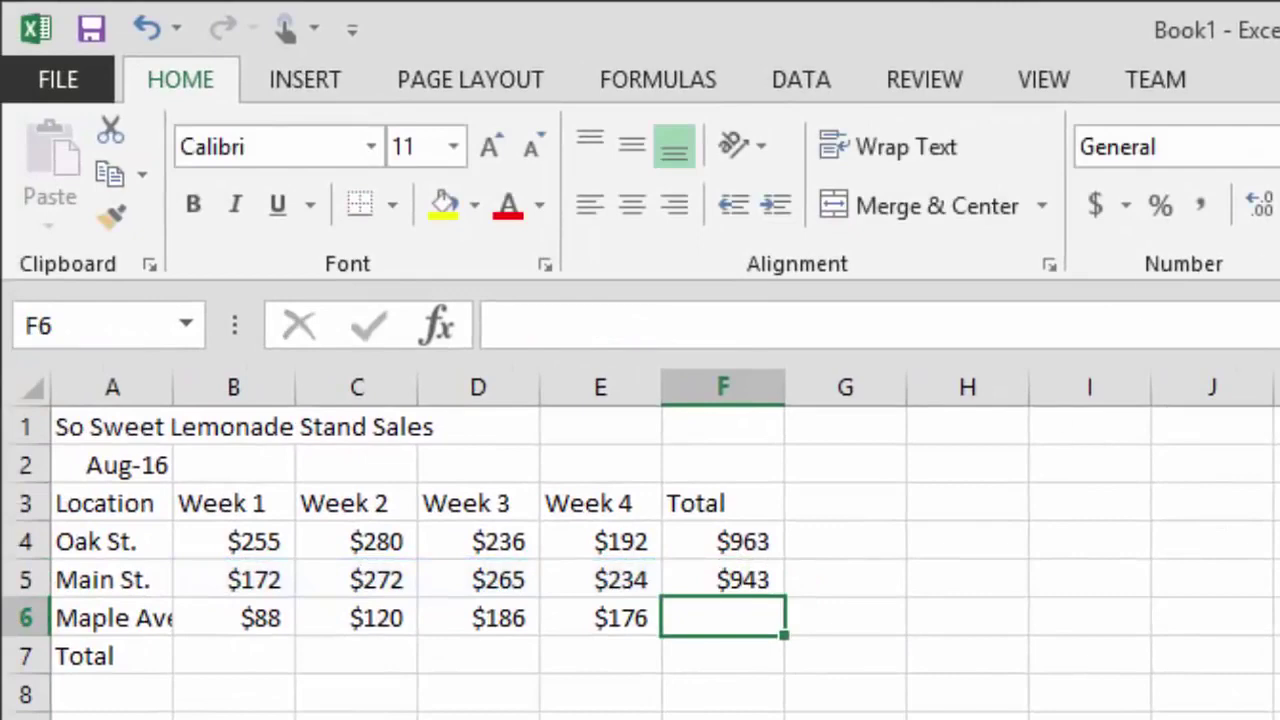
# Total the Maple Ave. sales in F6 with AutoSum, changing the summed range to B6:E6.
pyautogui.hotkey('alt', '=')
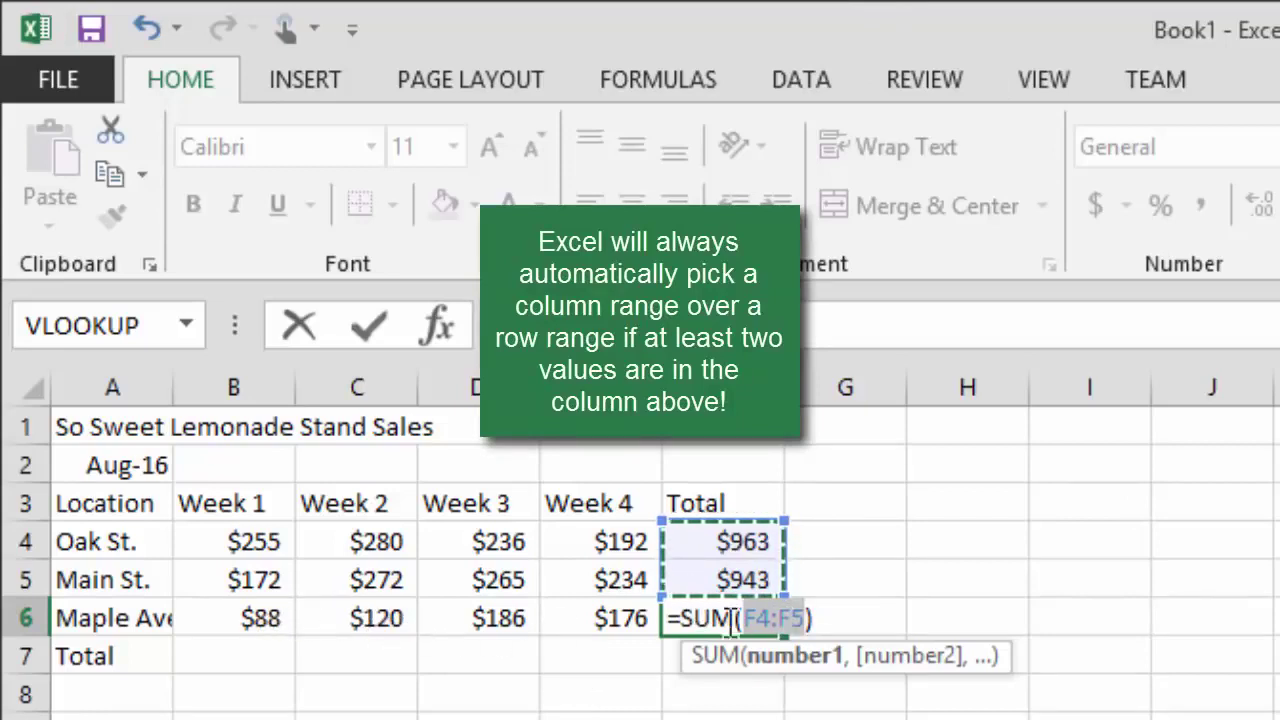
pyautogui.click(240, 616)
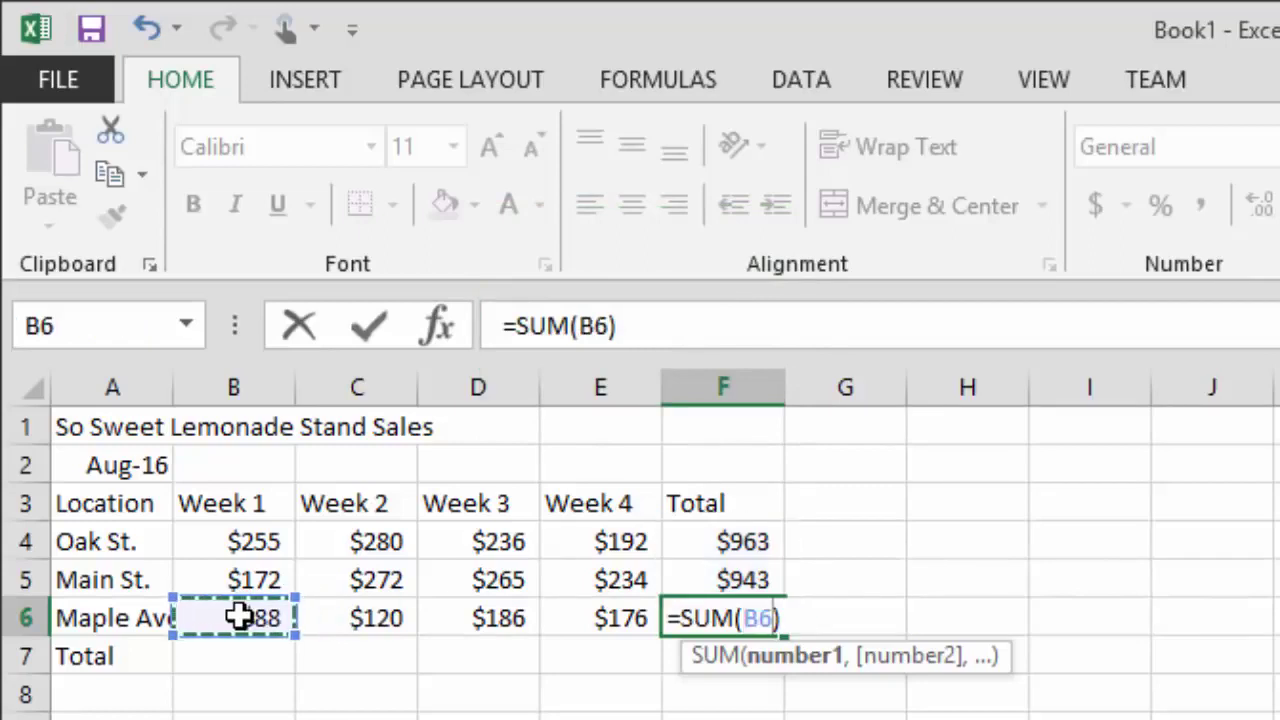
pyautogui.moveTo(240, 616); pyautogui.dragTo(620, 609)
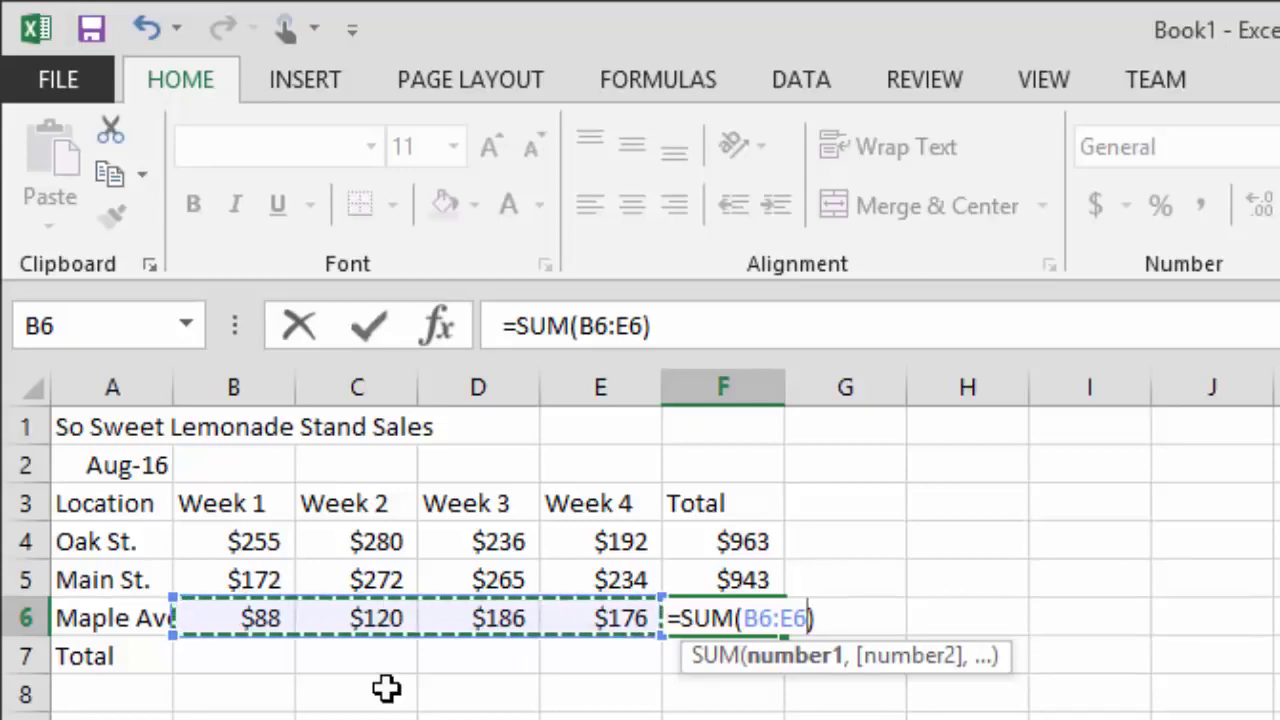
pyautogui.press('Return')
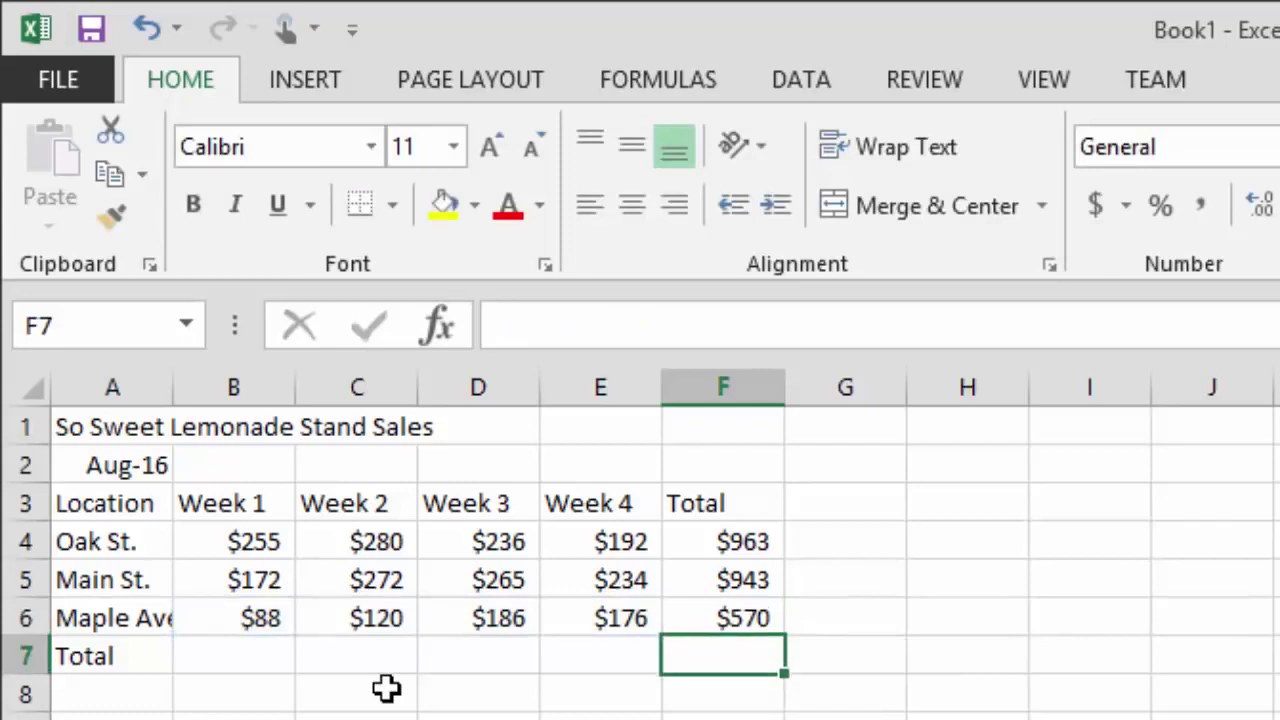
pyautogui.press('Up')
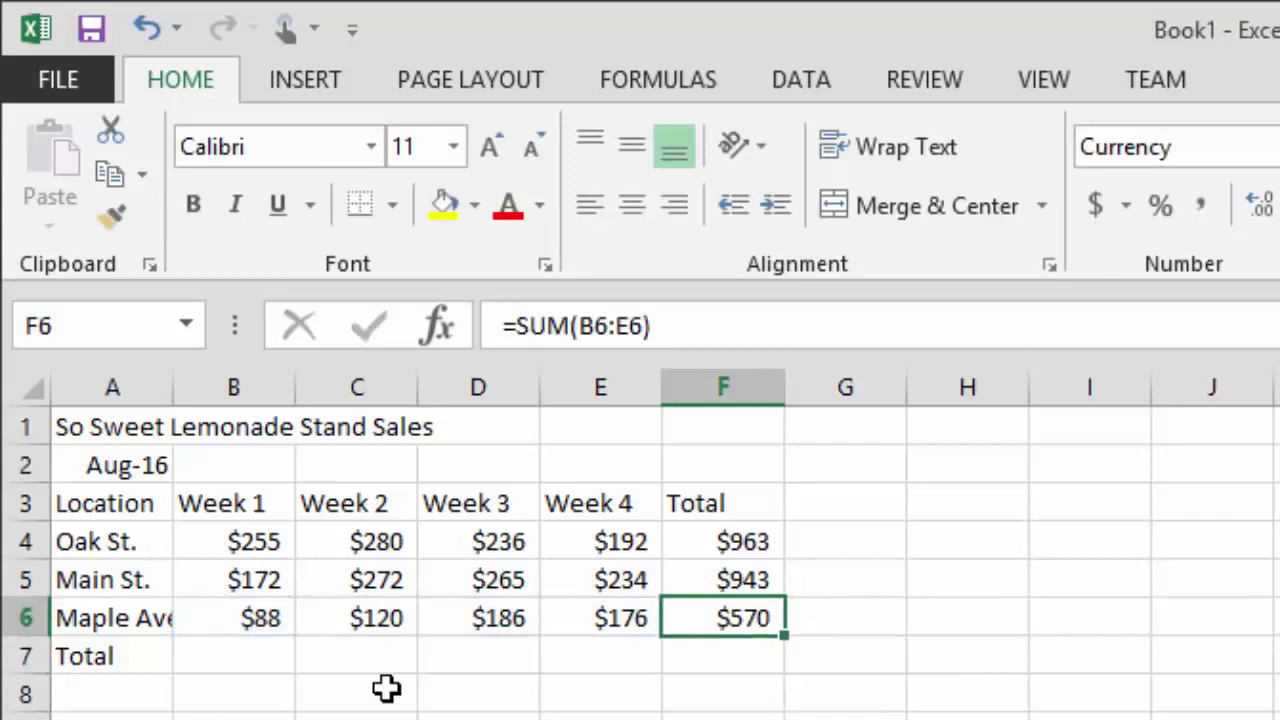
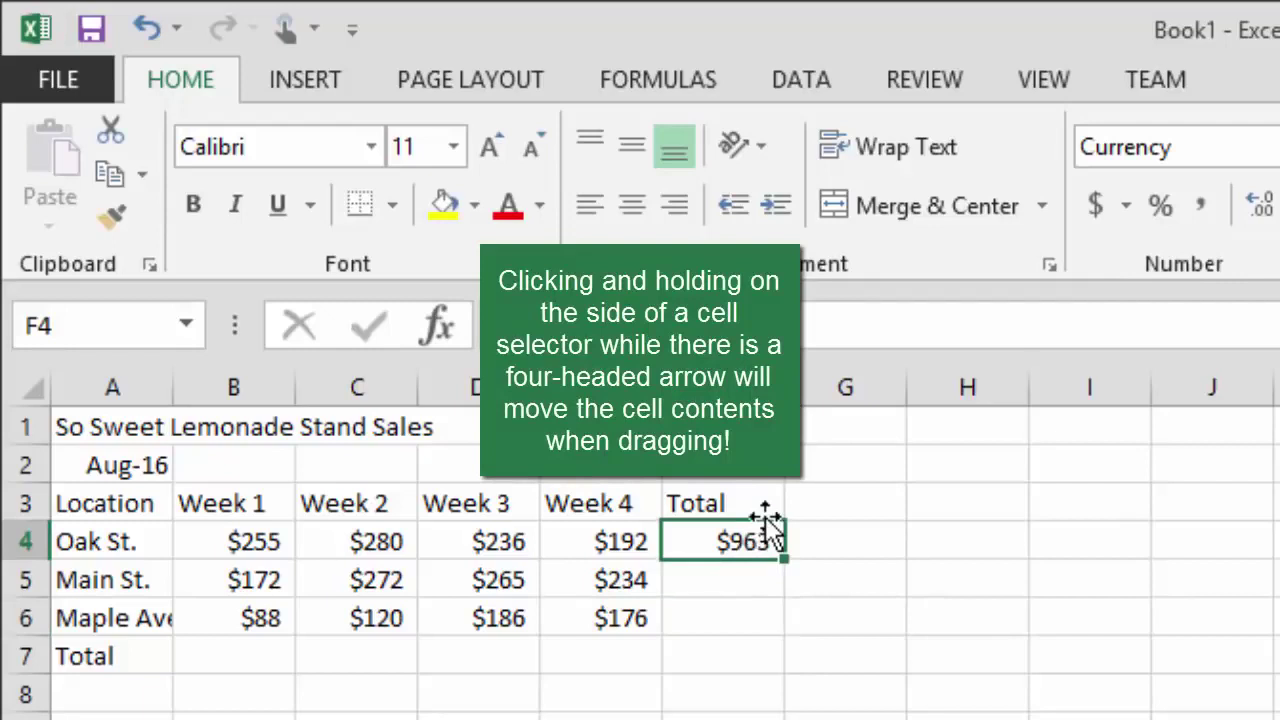
pyautogui.moveTo(766, 523); pyautogui.dragTo(707, 548)
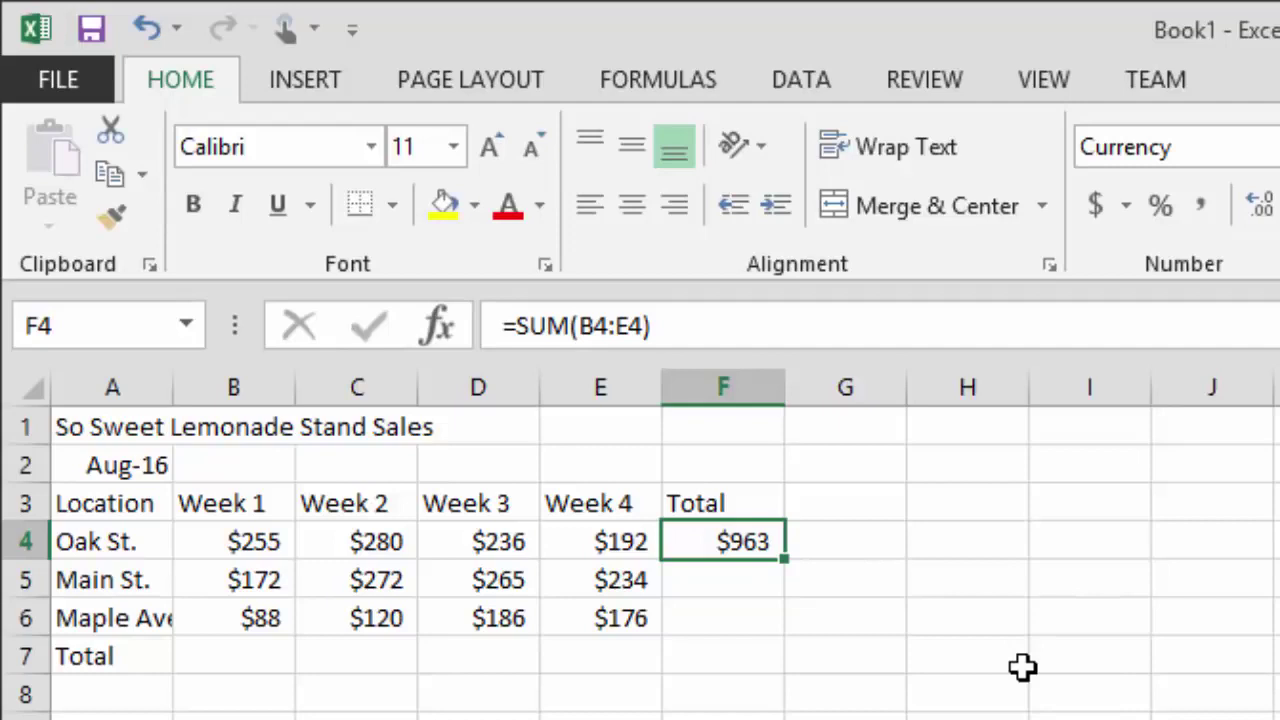
pyautogui.moveTo(757, 594)
pyautogui.mouseDown()
pyautogui.moveTo(749, 586)
pyautogui.moveTo(749, 617)
pyautogui.mouseUp()
pyautogui.click(749, 617)
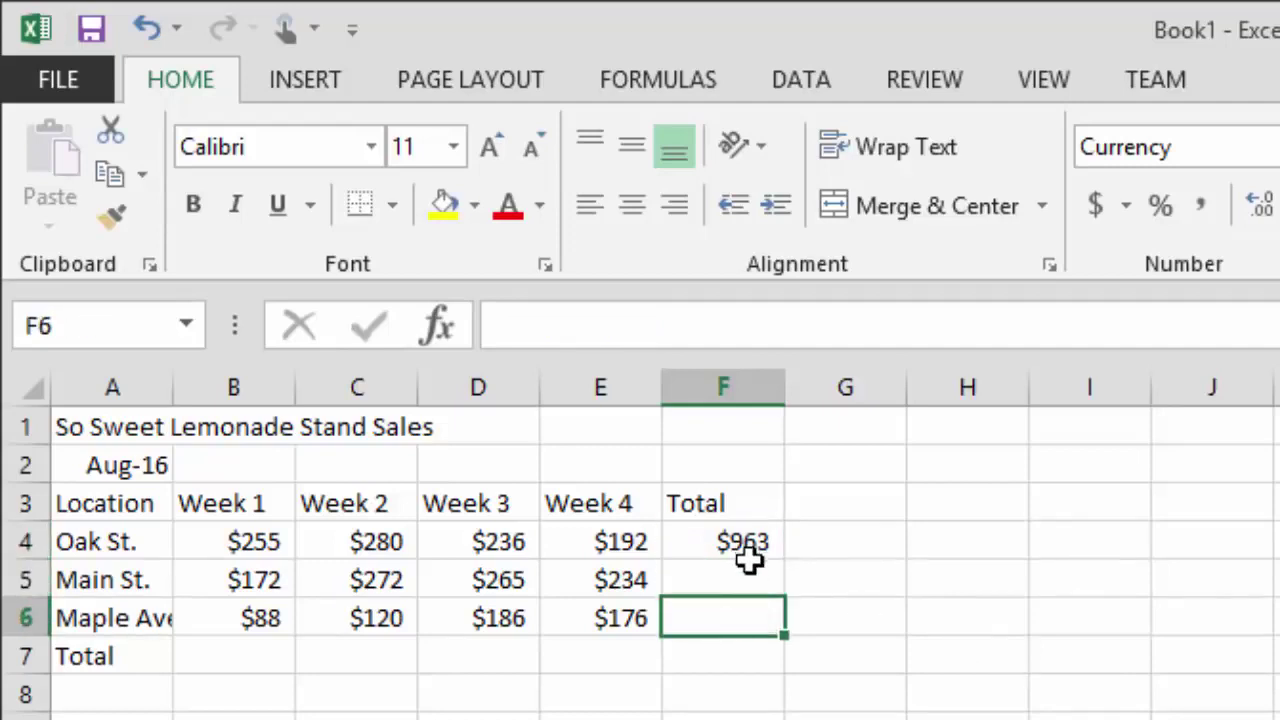
pyautogui.click(751, 538)
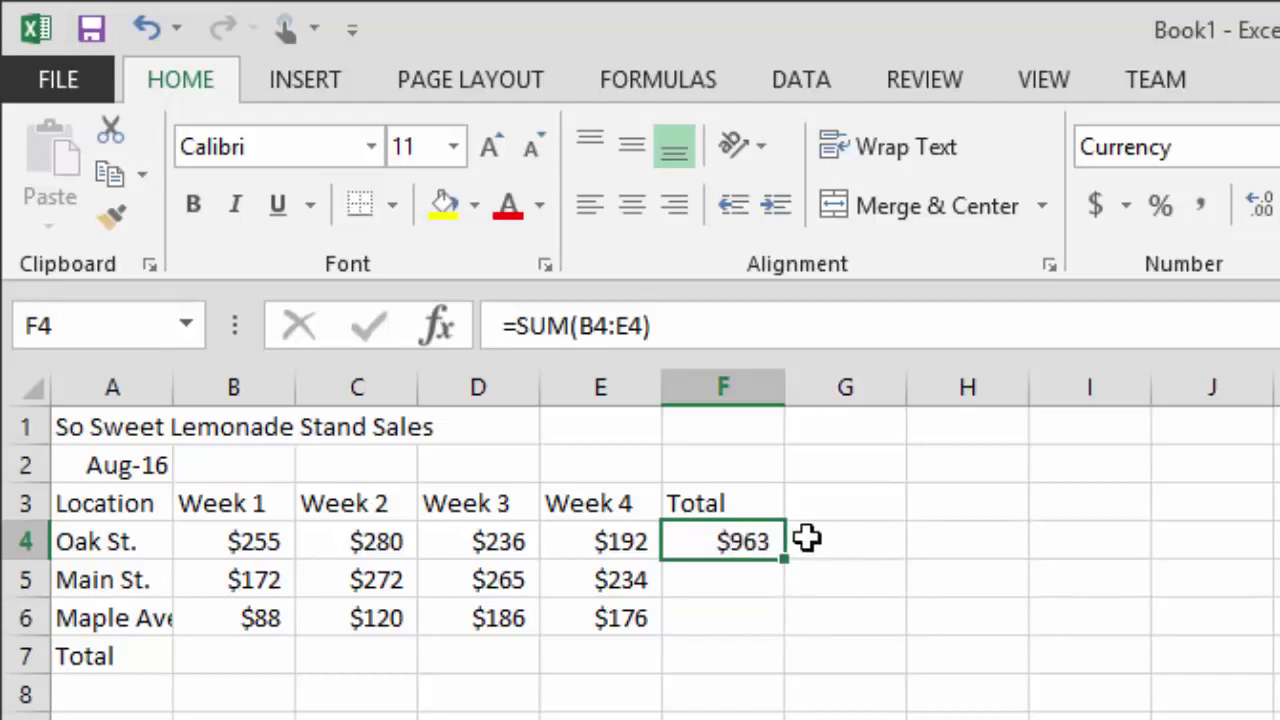
pyautogui.keyDown('shift'); pyautogui.click(806, 538); pyautogui.keyUp('shift')
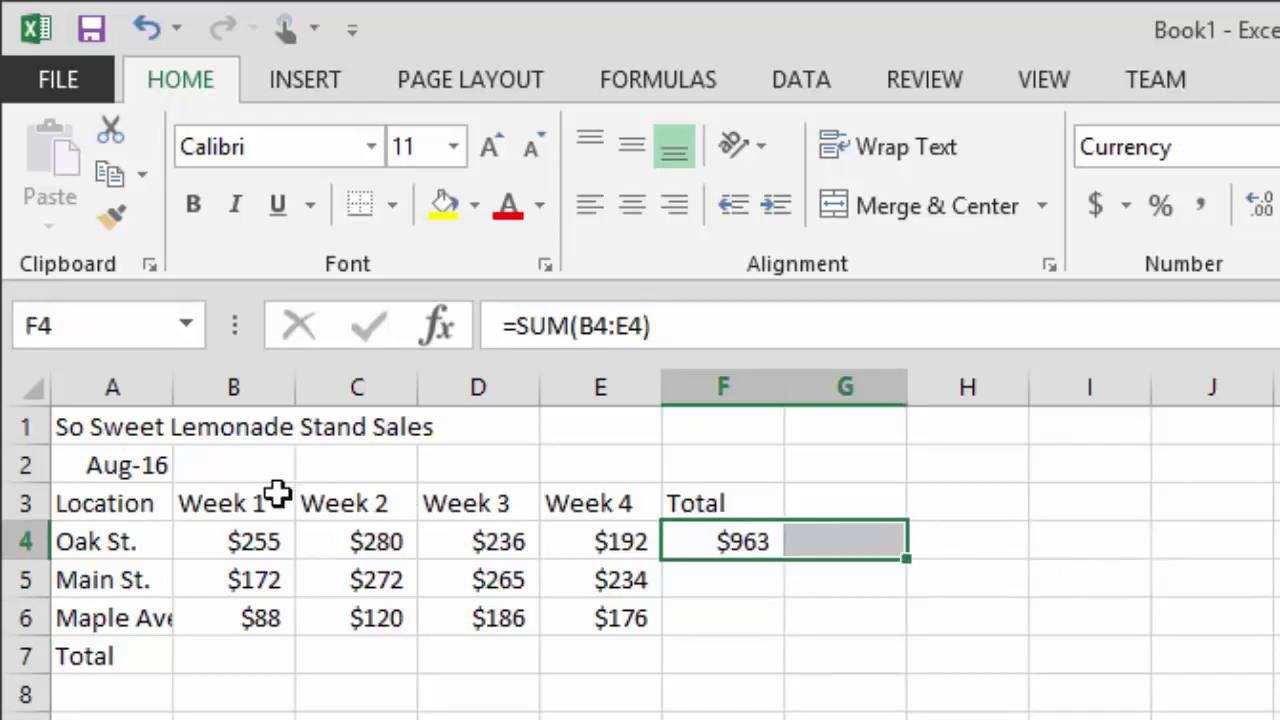
pyautogui.click(236, 509)
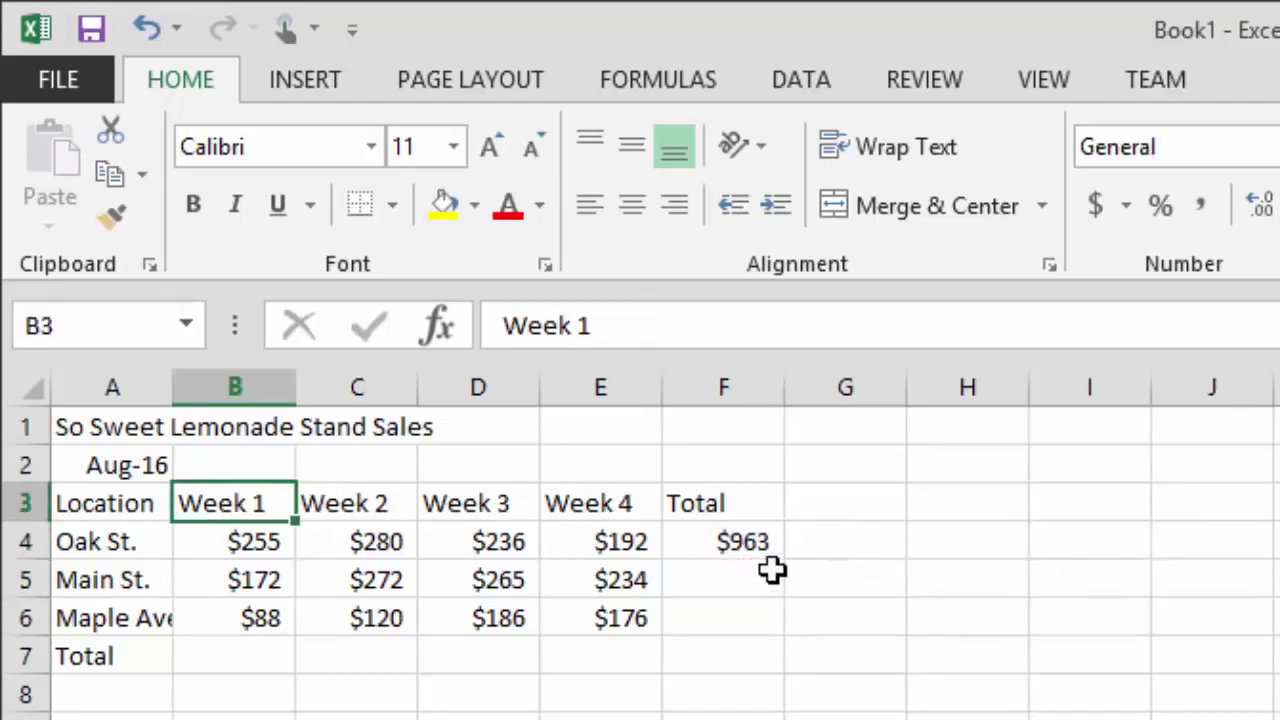
pyautogui.click(708, 569)
# Fill the Oak St. total formula from F4 down through F6 and check the formulas in F4 and F5.
pyautogui.click(737, 537)
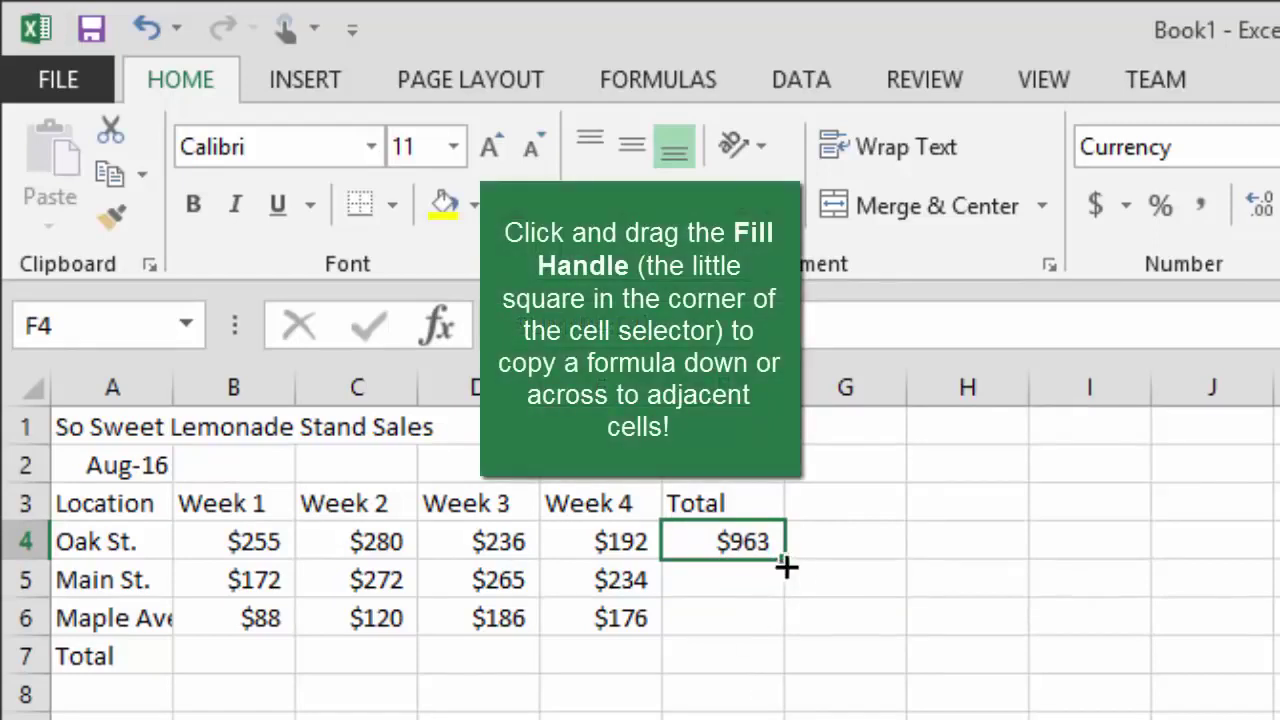
pyautogui.moveTo(786, 567); pyautogui.dragTo(785, 636)
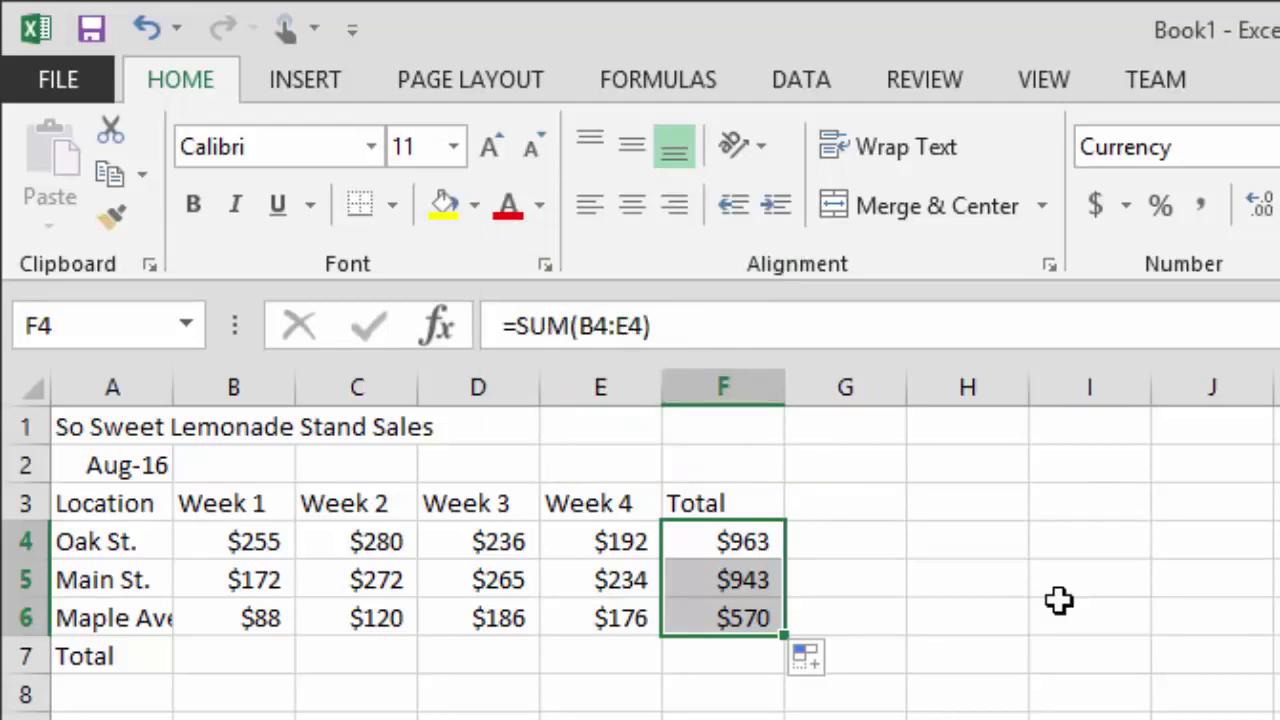
pyautogui.click(729, 533)
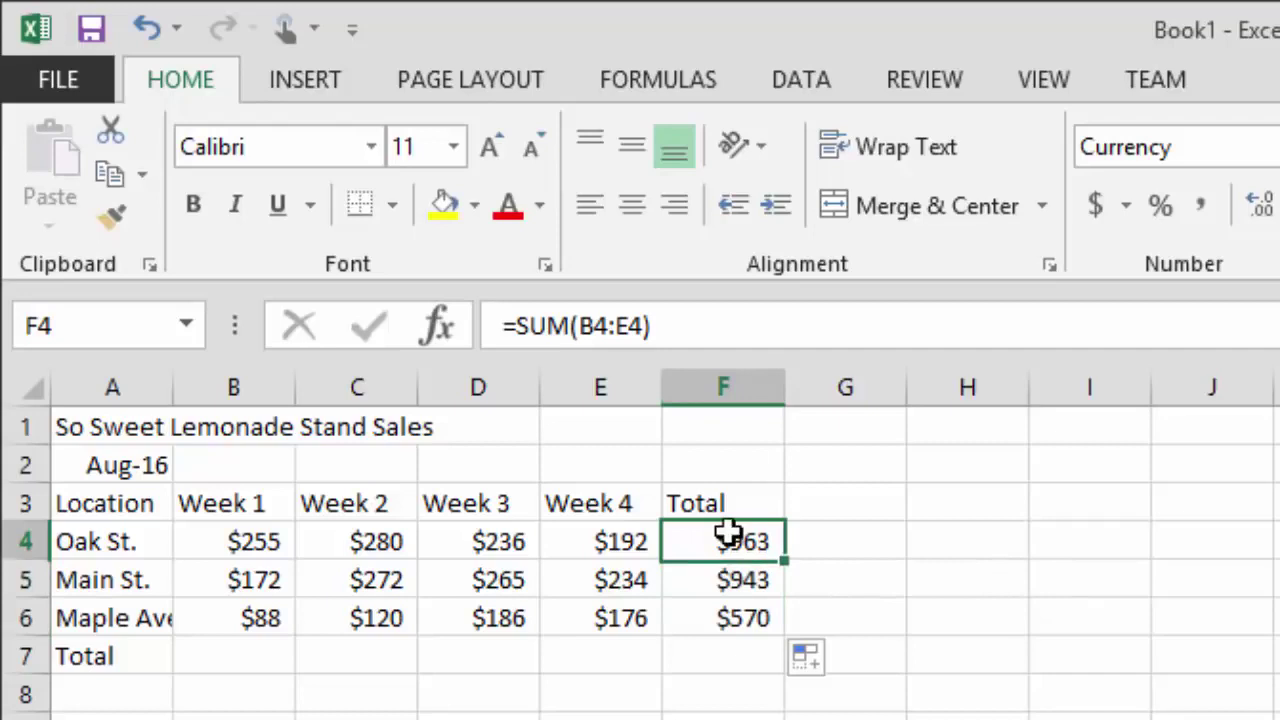
pyautogui.click(757, 586)
pyautogui.click(742, 540)
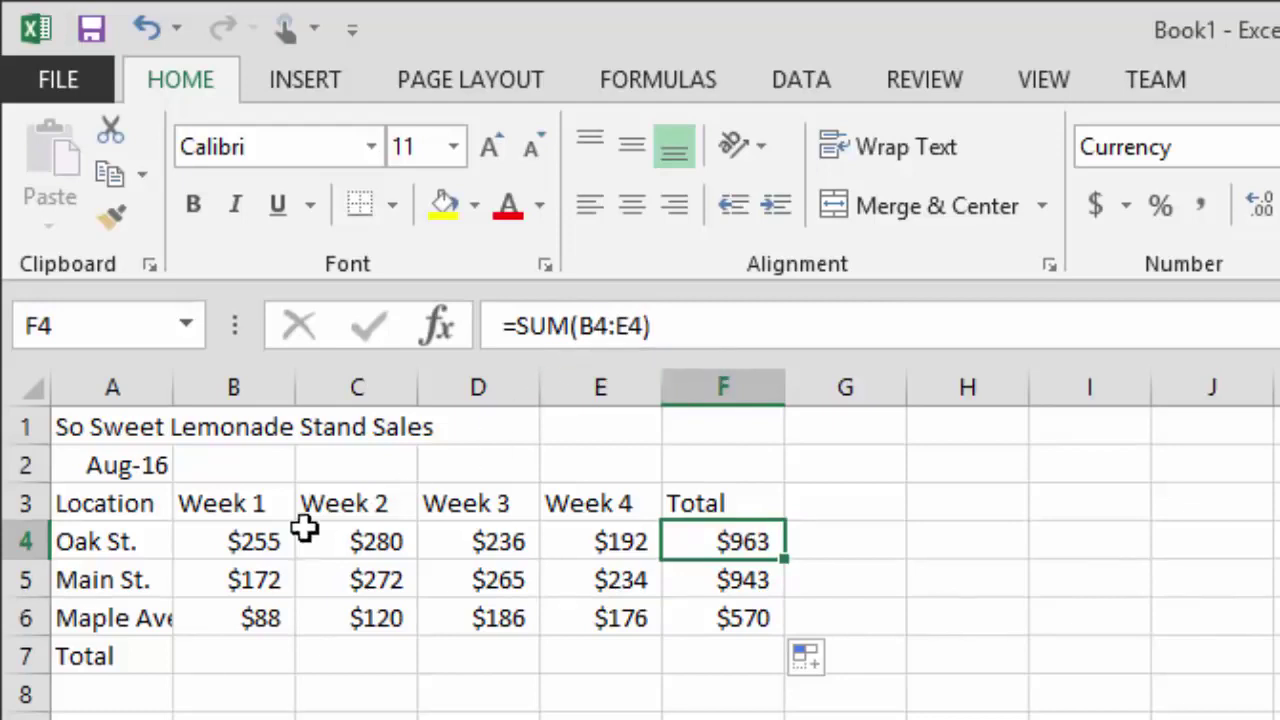
# Examine the SUM formulas and the ranges they add for each location's total in F4, F5 and F6.
pyautogui.moveTo(251, 537); pyautogui.dragTo(631, 537)
pyautogui.click(740, 541)
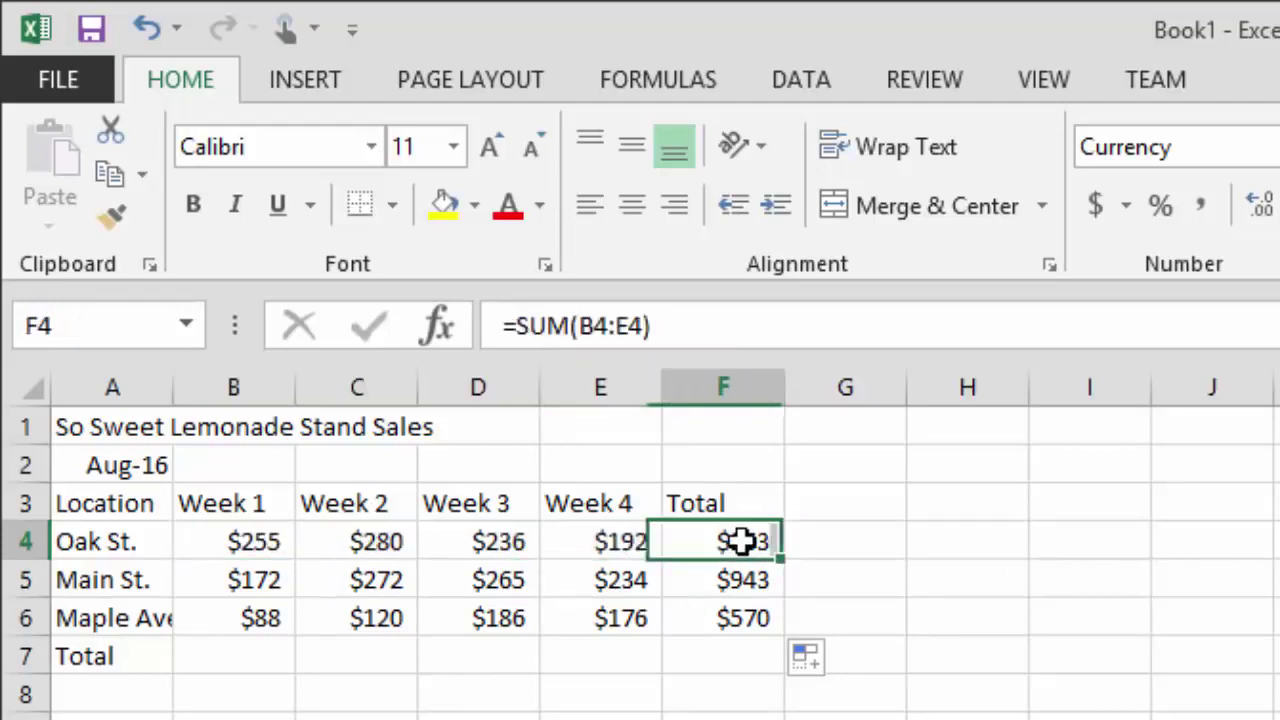
pyautogui.doubleClick(740, 541)
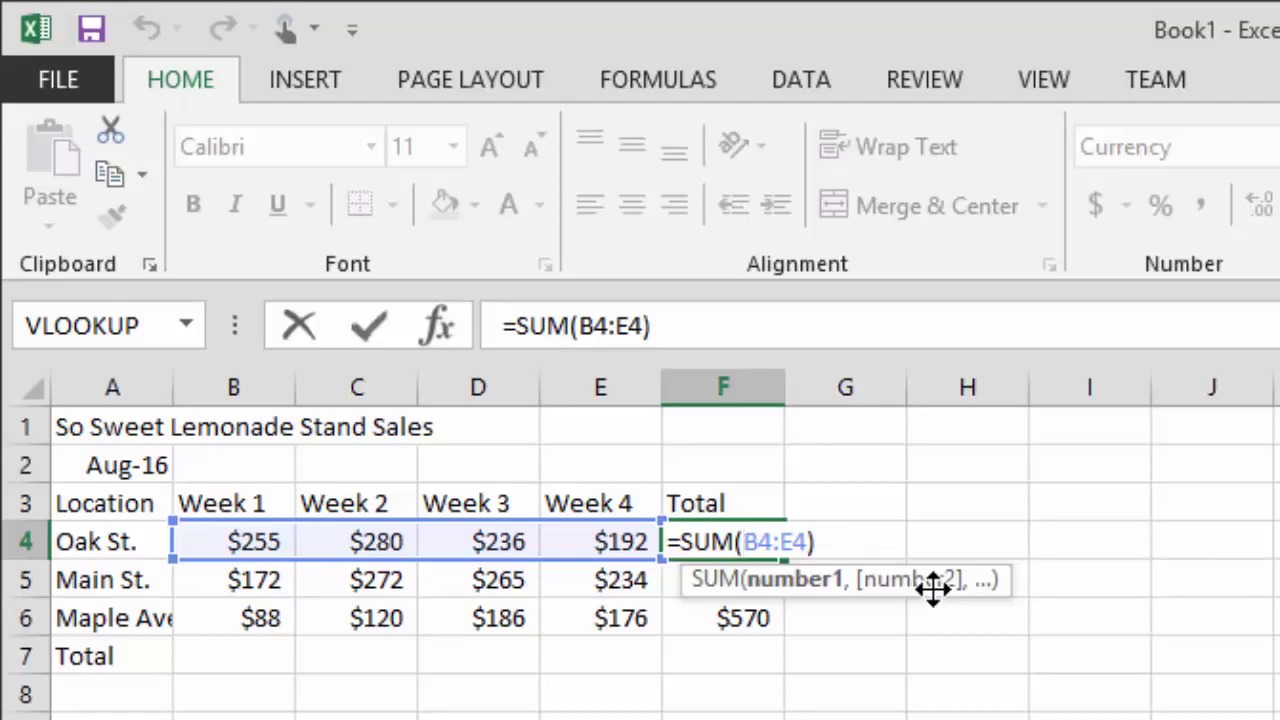
pyautogui.press('Return')
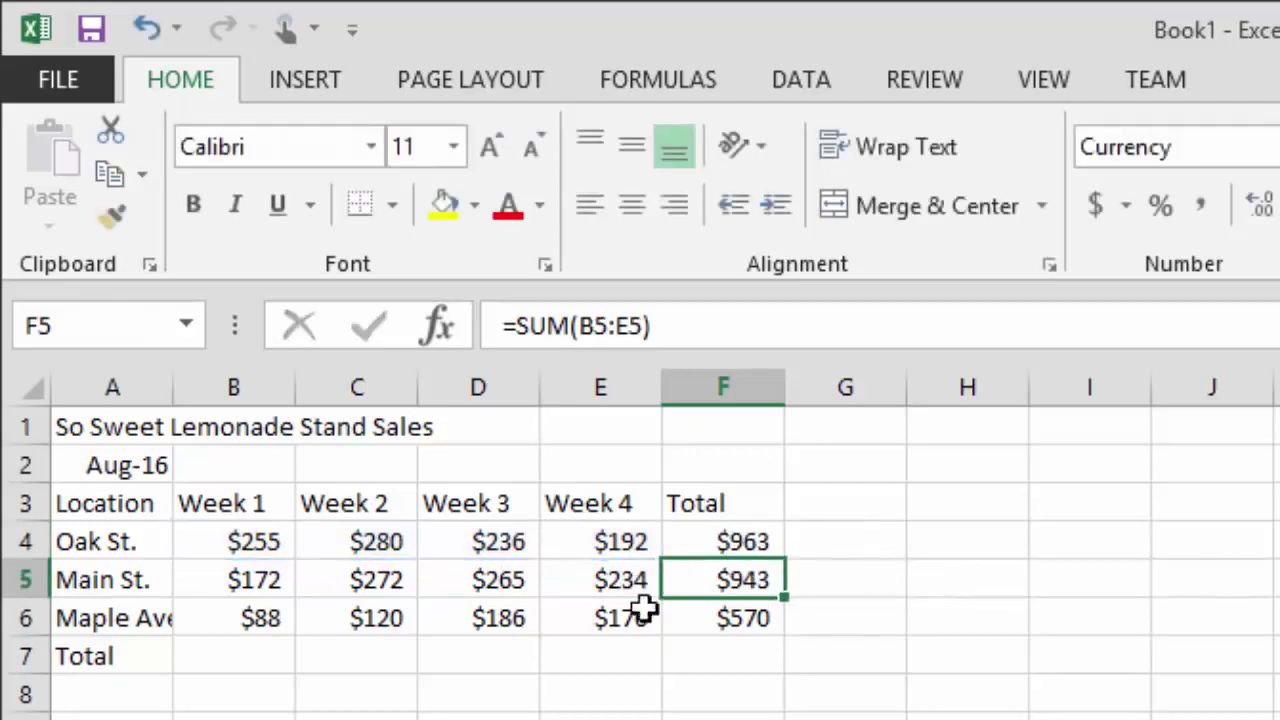
pyautogui.doubleClick(756, 578)
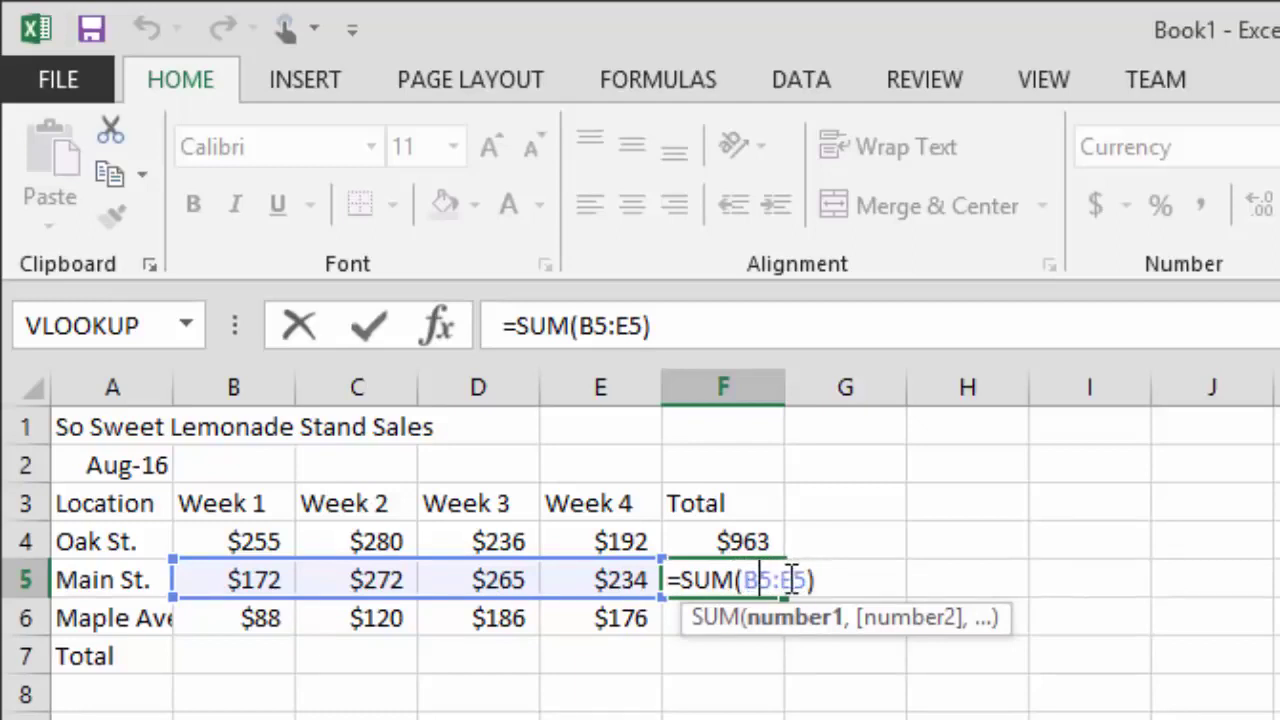
pyautogui.press('Return')
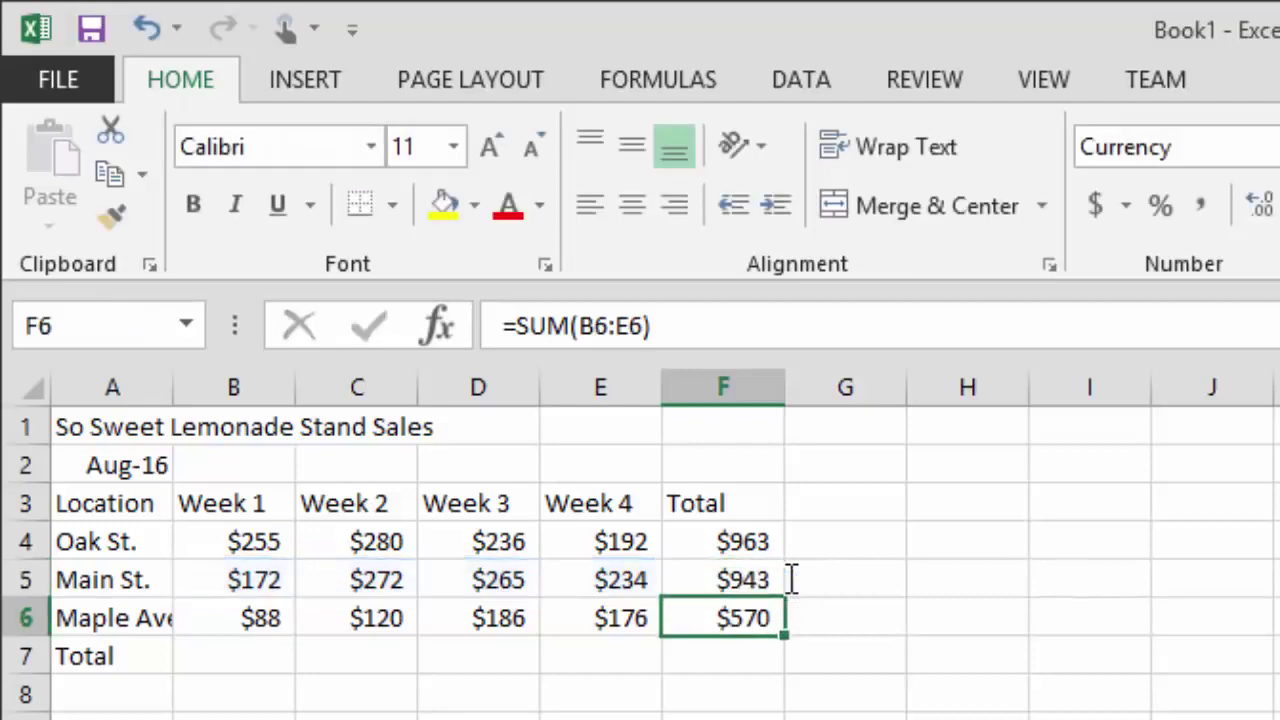
pyautogui.doubleClick(726, 610)
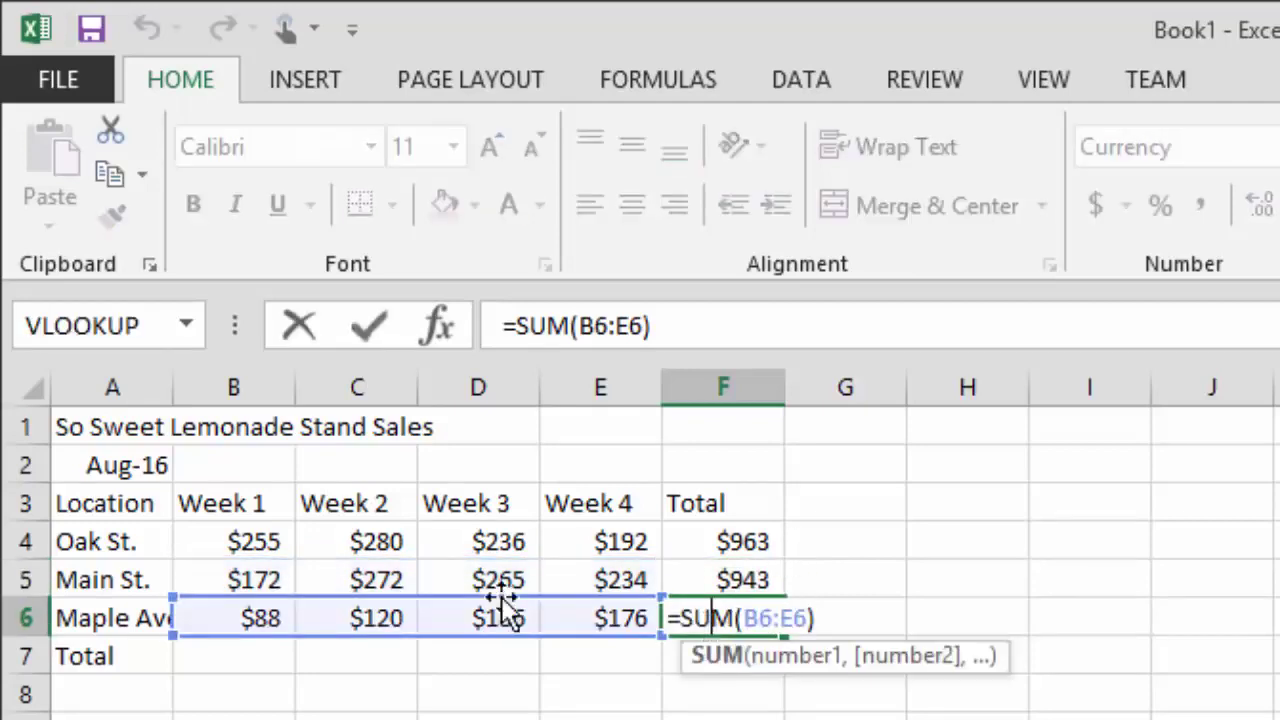
pyautogui.click(778, 622)
pyautogui.press('Return')
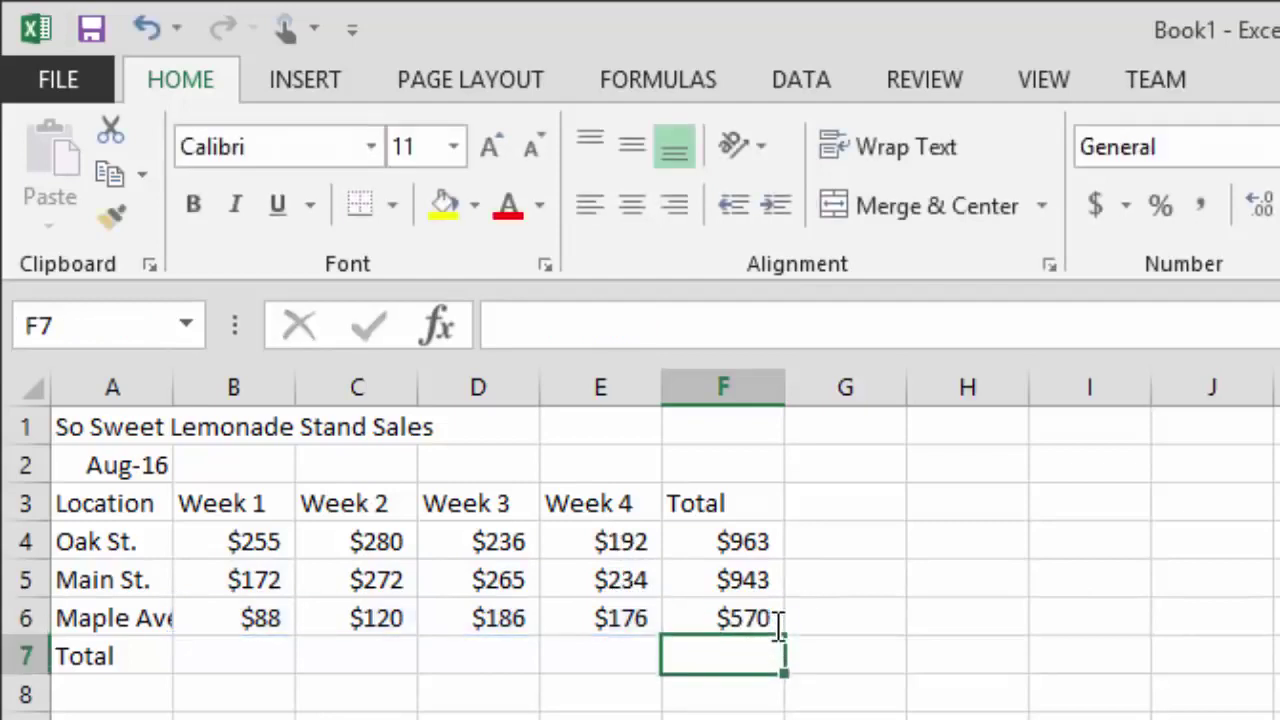
pyautogui.click(768, 538)
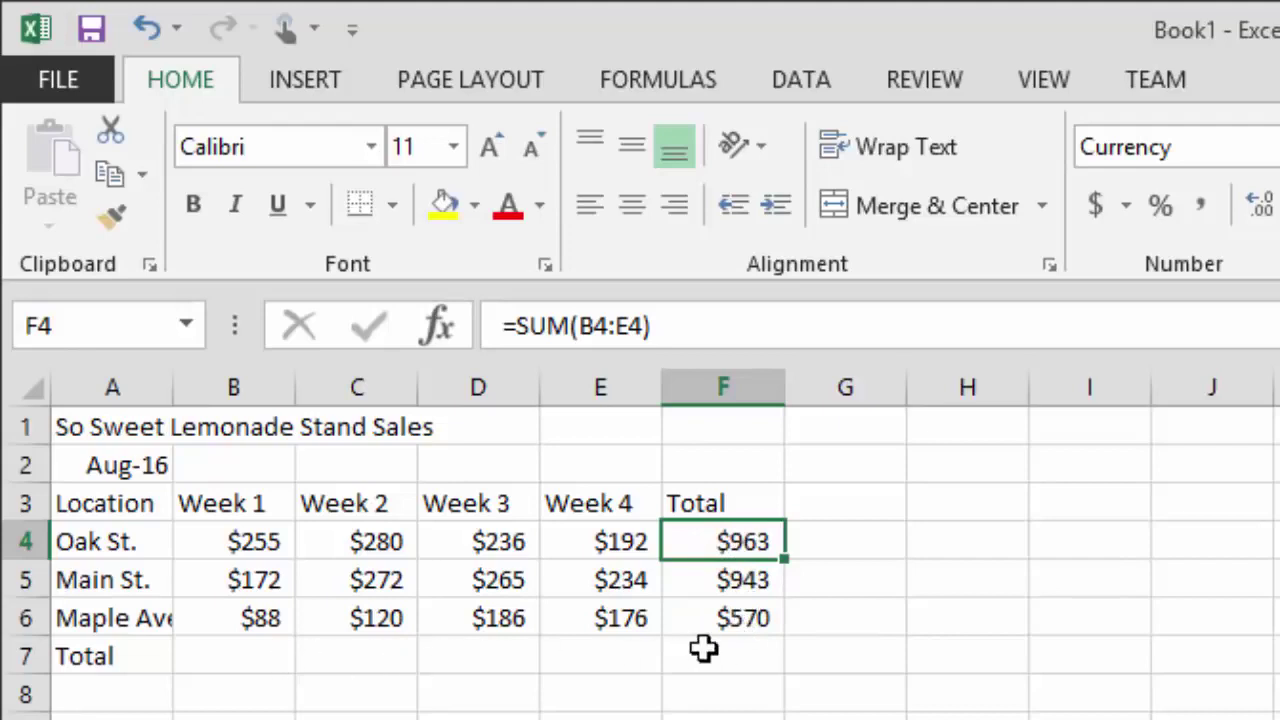
pyautogui.click(746, 577)
pyautogui.click(757, 617)
pyautogui.click(748, 580)
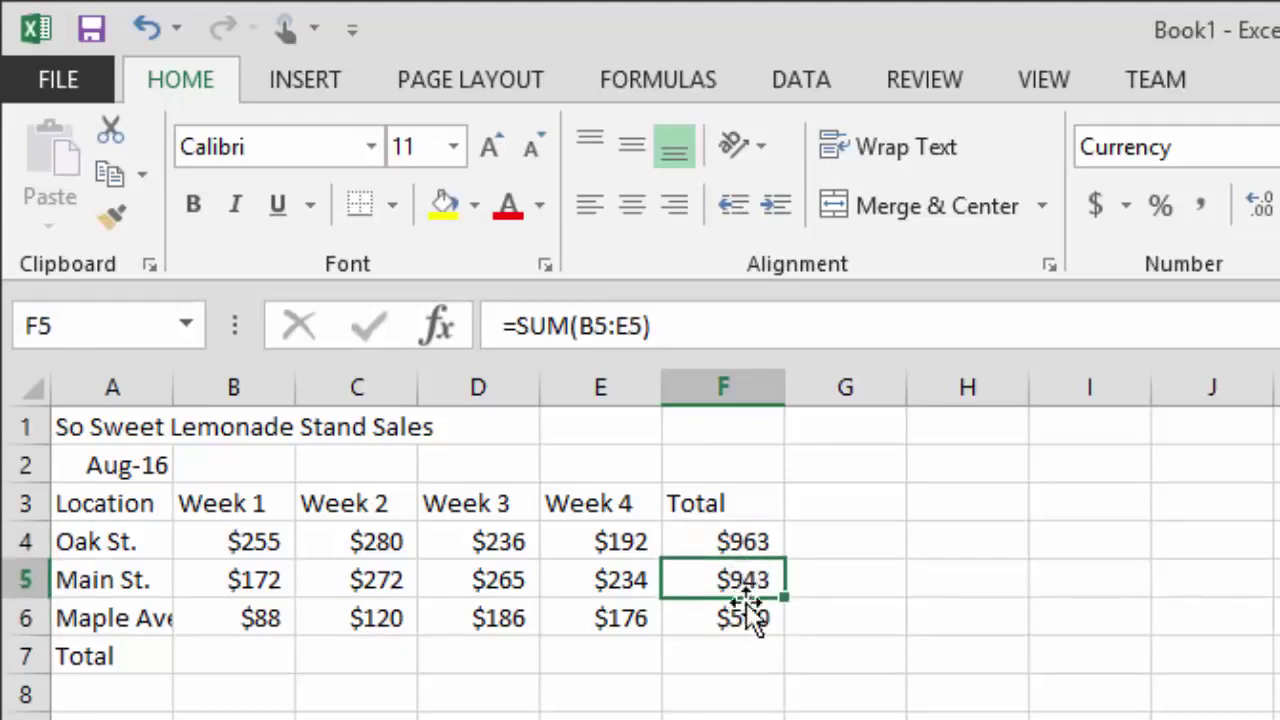
pyautogui.click(740, 617)
pyautogui.doubleClick(740, 617)
pyautogui.click(745, 577)
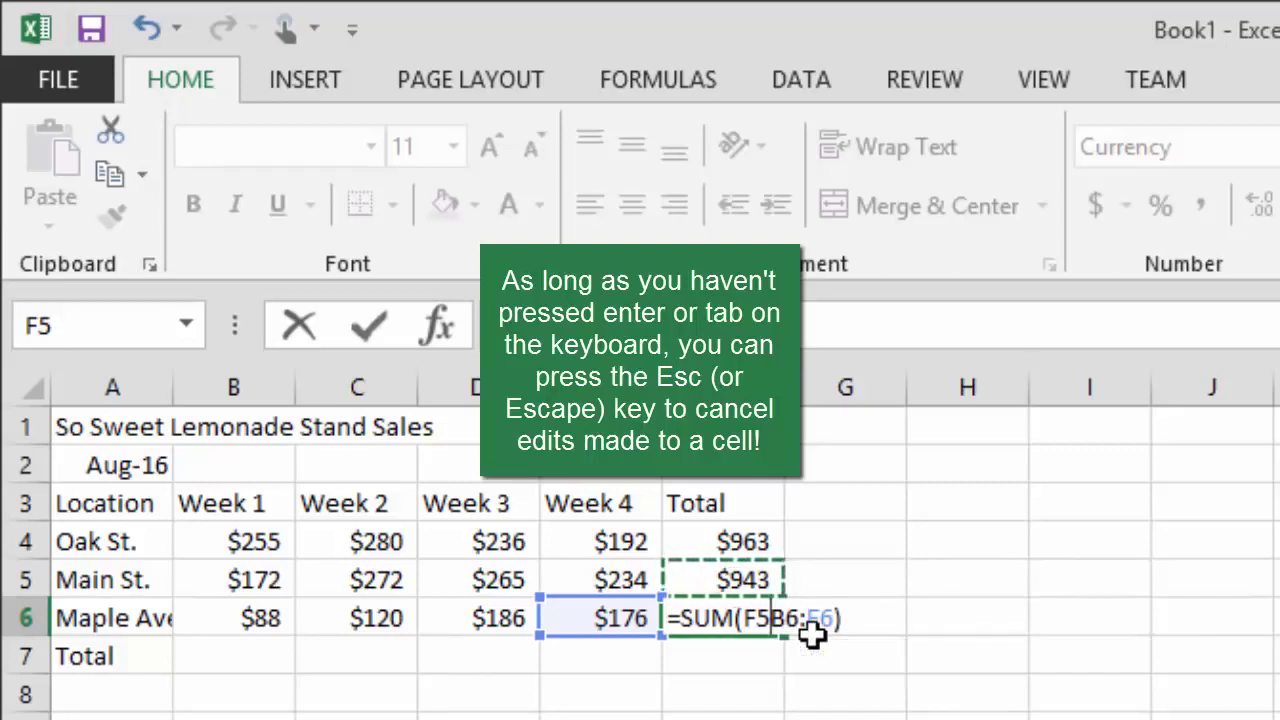
pyautogui.press('Escape')
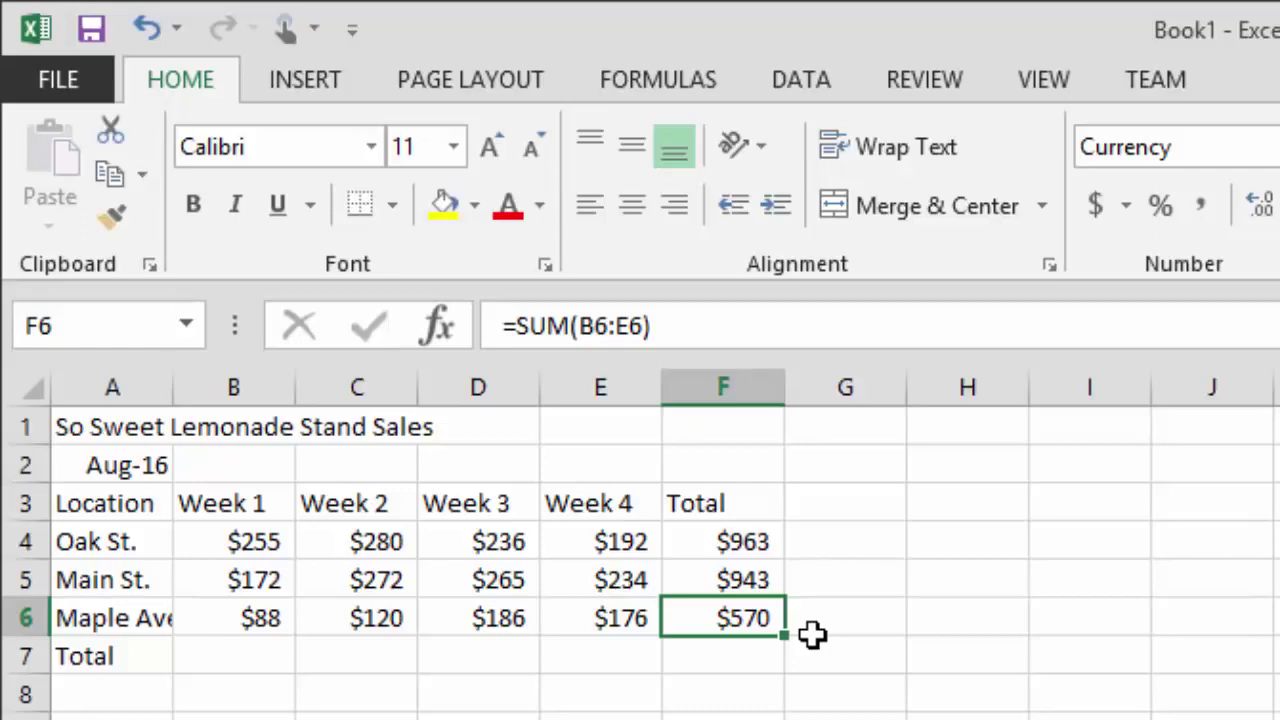
# Total the Week 1 sales in B7 using AutoSum over B4:B6.
pyautogui.press('Left')
pyautogui.press('Left')
pyautogui.press('Left')
pyautogui.press('Left')
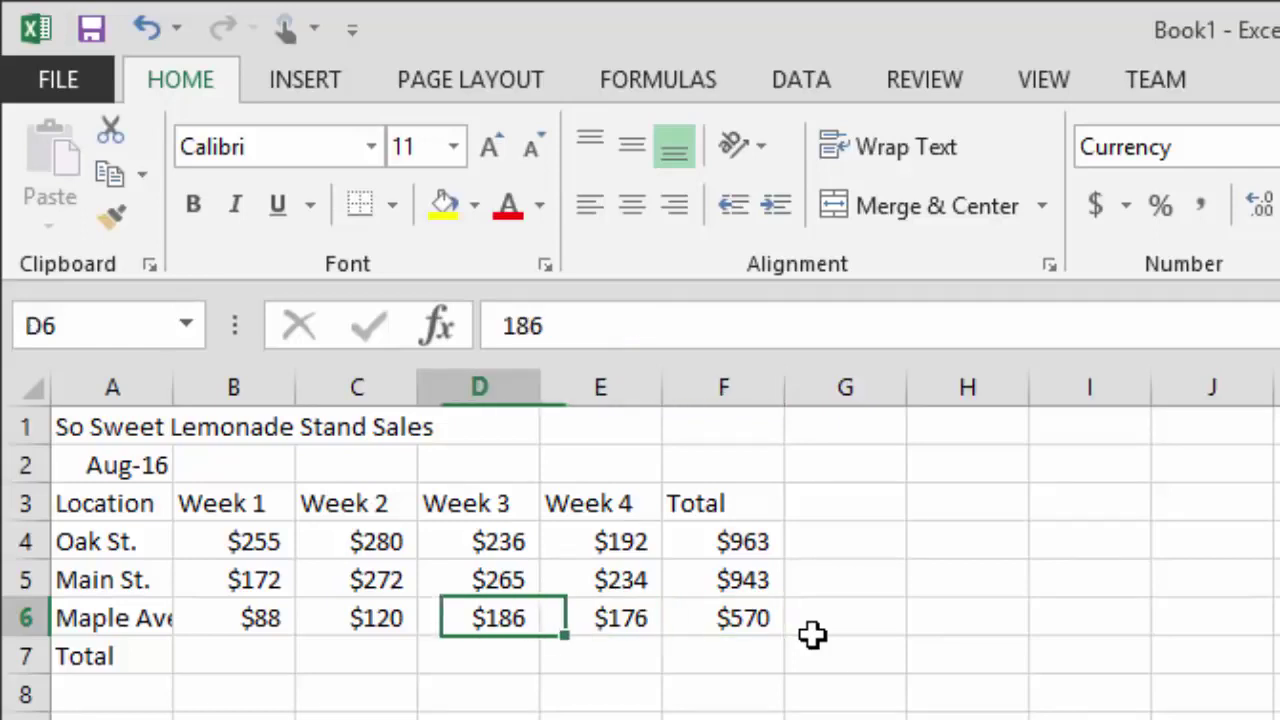
pyautogui.press('Down')
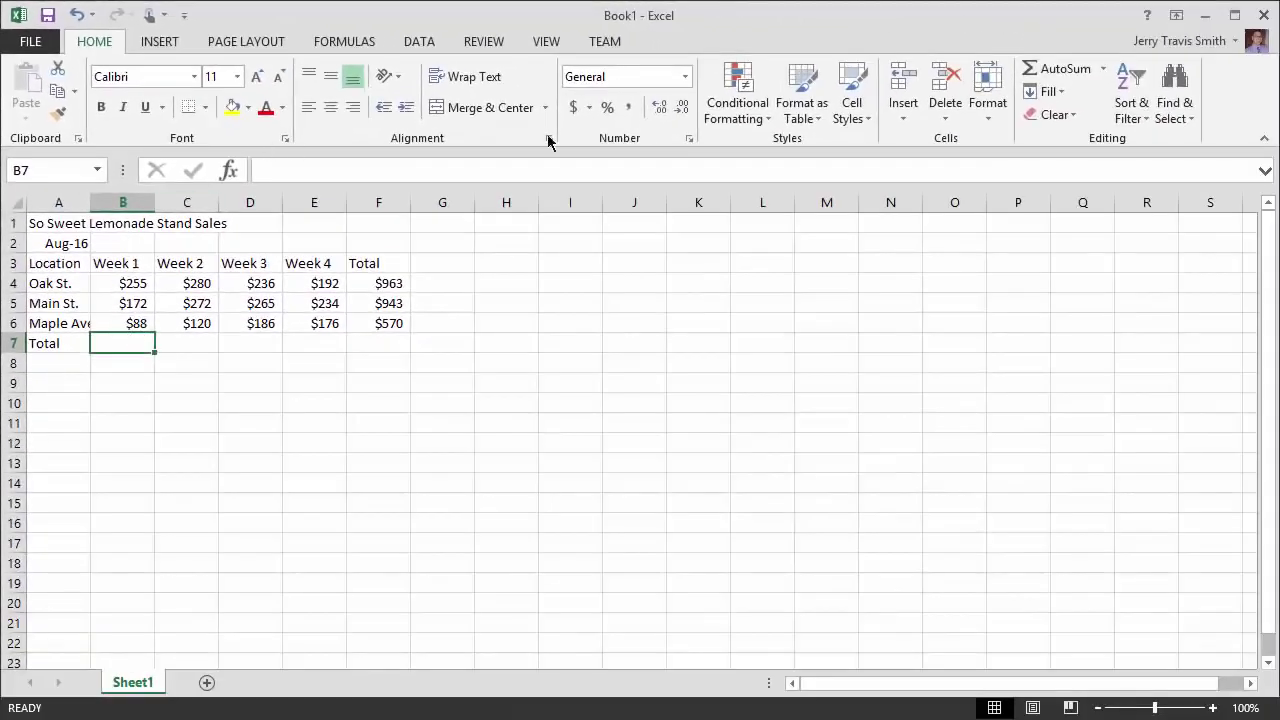
pyautogui.click(1045, 70)
pyautogui.press('Return')
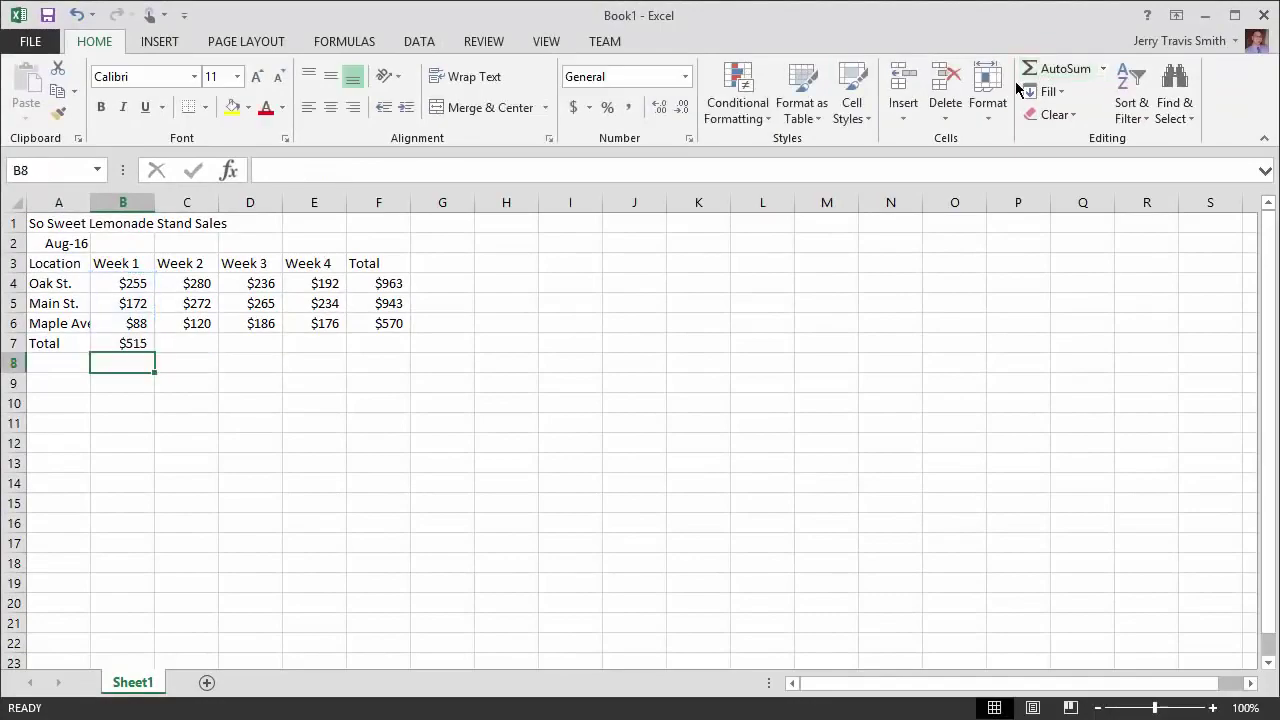
# Fill the Week 1 total formula from B7 across through F7.
pyautogui.press('Up')
pyautogui.press('Right')
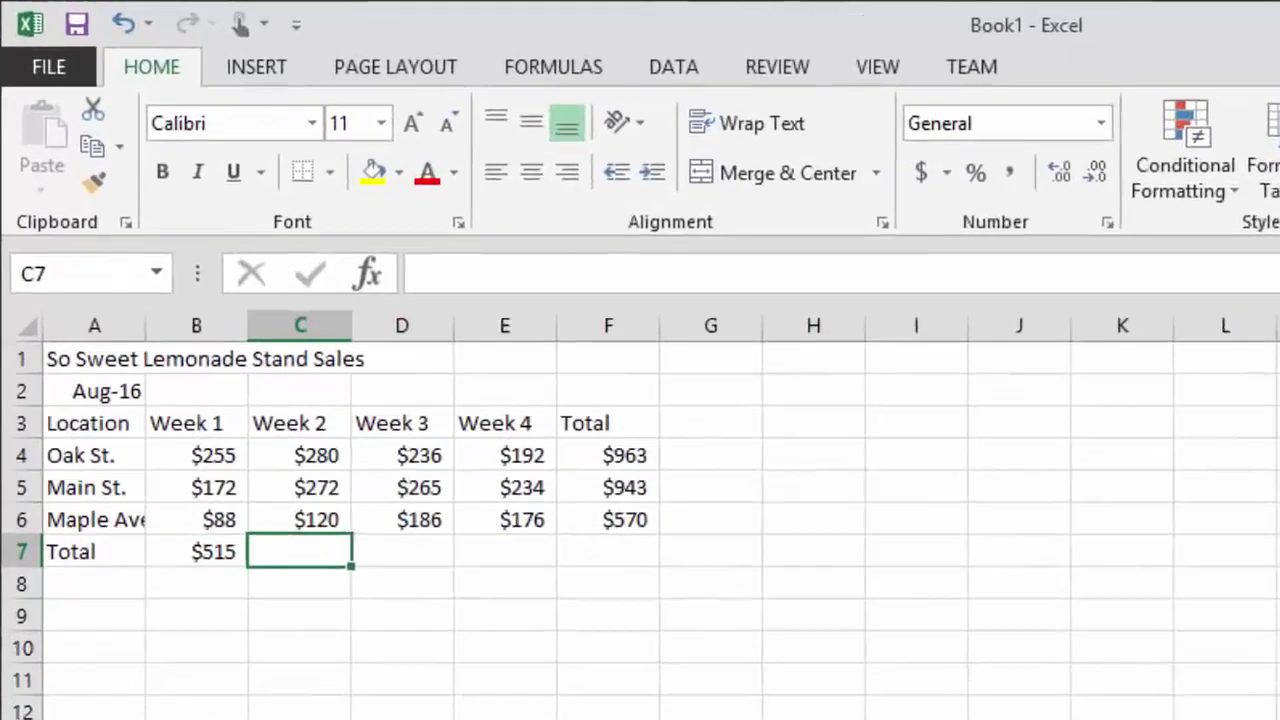
pyautogui.click(196, 551)
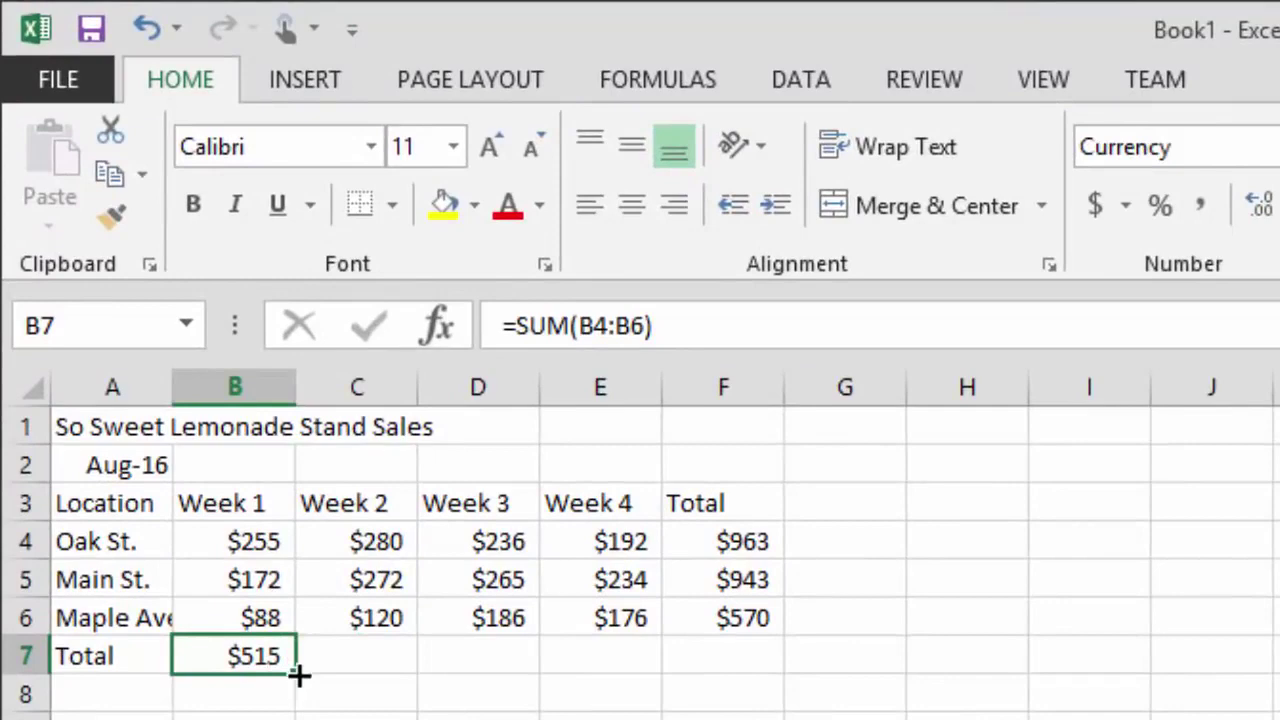
pyautogui.click(337, 657)
pyautogui.click(423, 657)
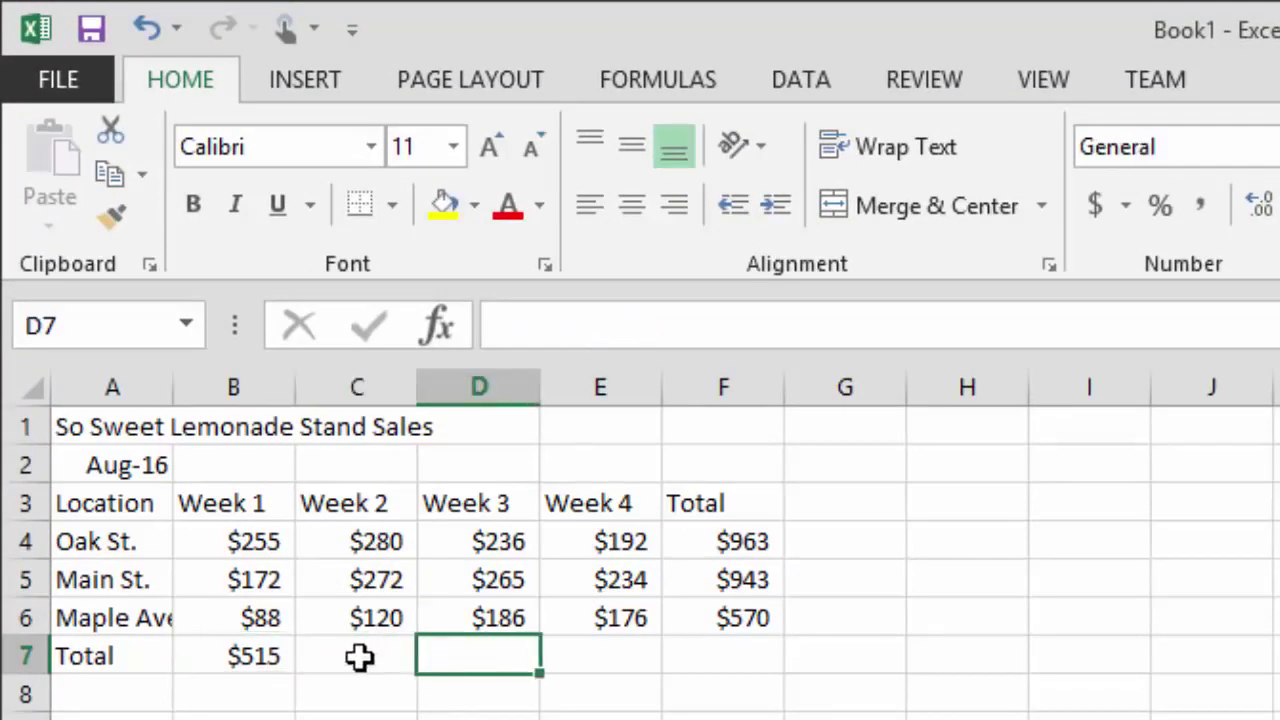
pyautogui.click(275, 655)
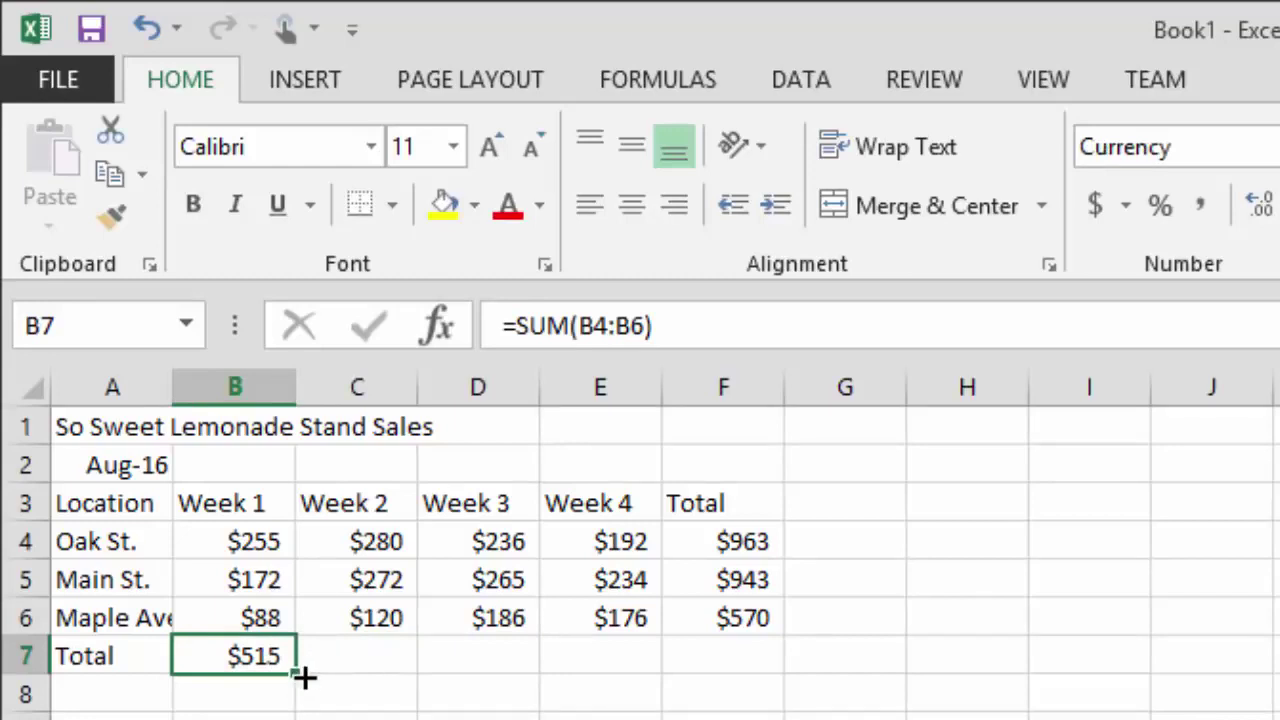
pyautogui.moveTo(303, 677); pyautogui.dragTo(757, 677)
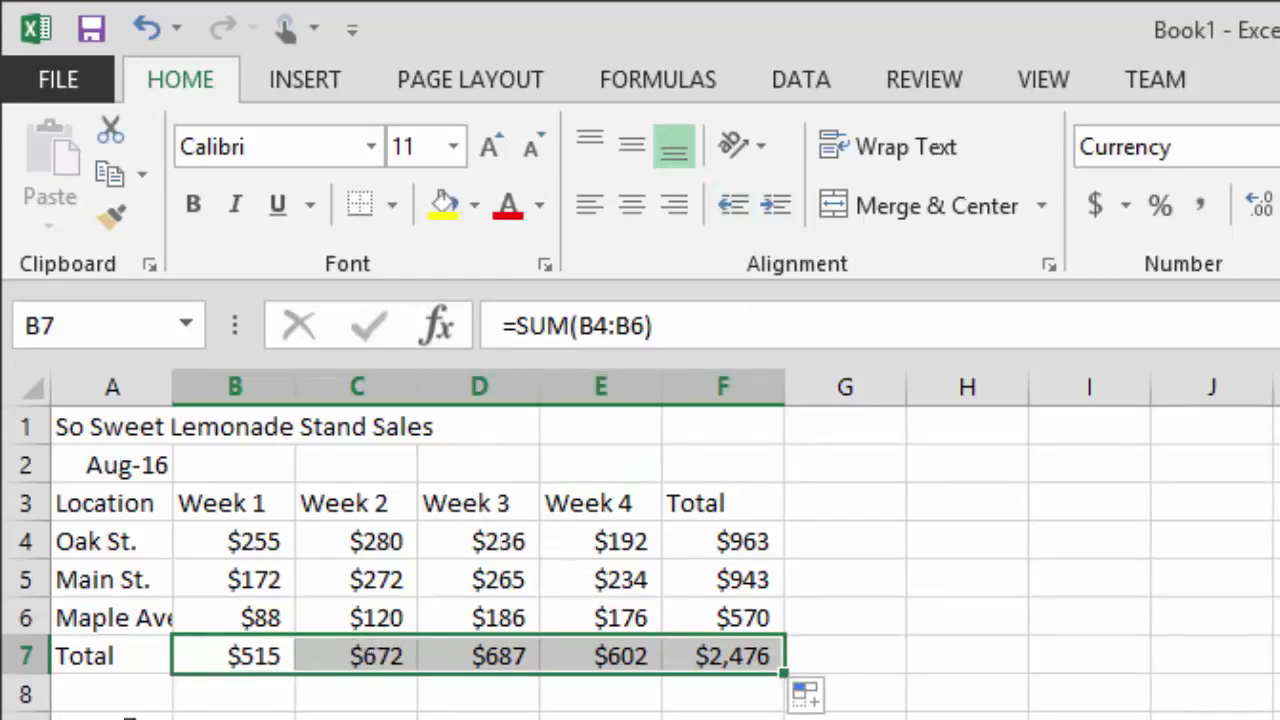
# Clear the totals from B7:F7 in the Total row.
pyautogui.click(224, 695)
pyautogui.moveTo(356, 647); pyautogui.dragTo(414, 654)
pyautogui.moveTo(246, 666); pyautogui.dragTo(714, 657)
pyautogui.press('Delete')
pyautogui.press('Left')
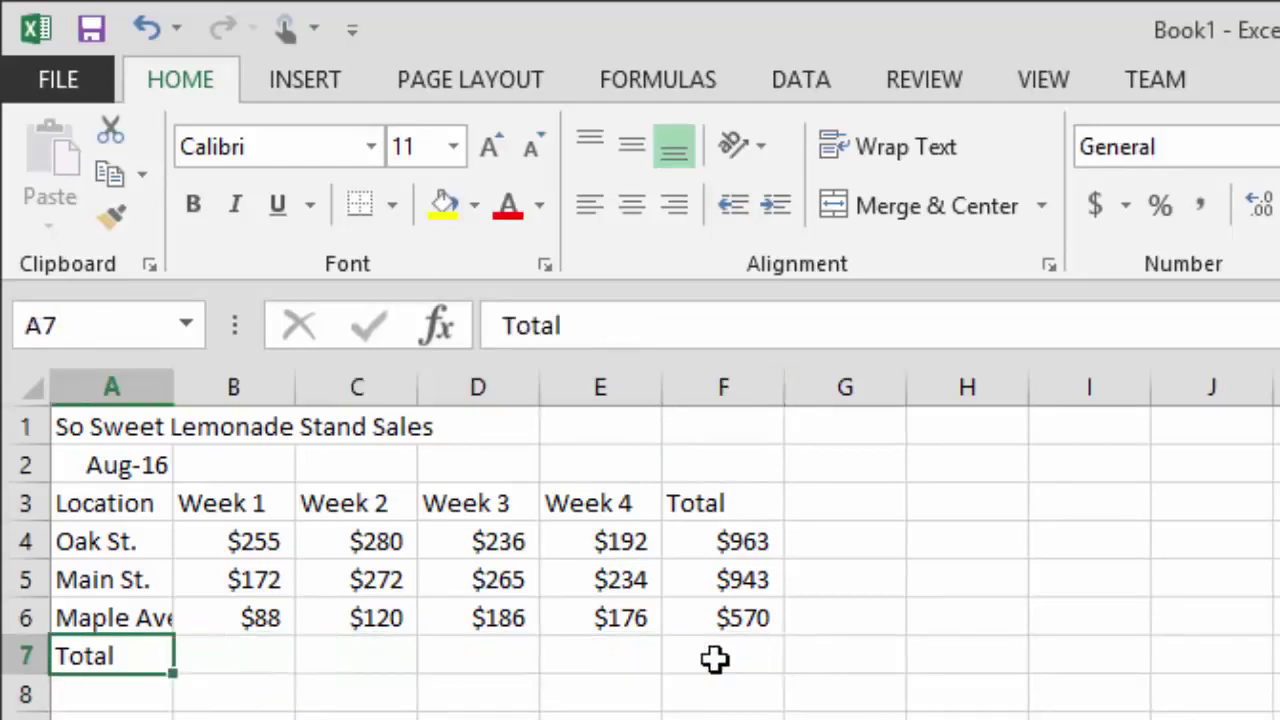
pyautogui.press('Right')
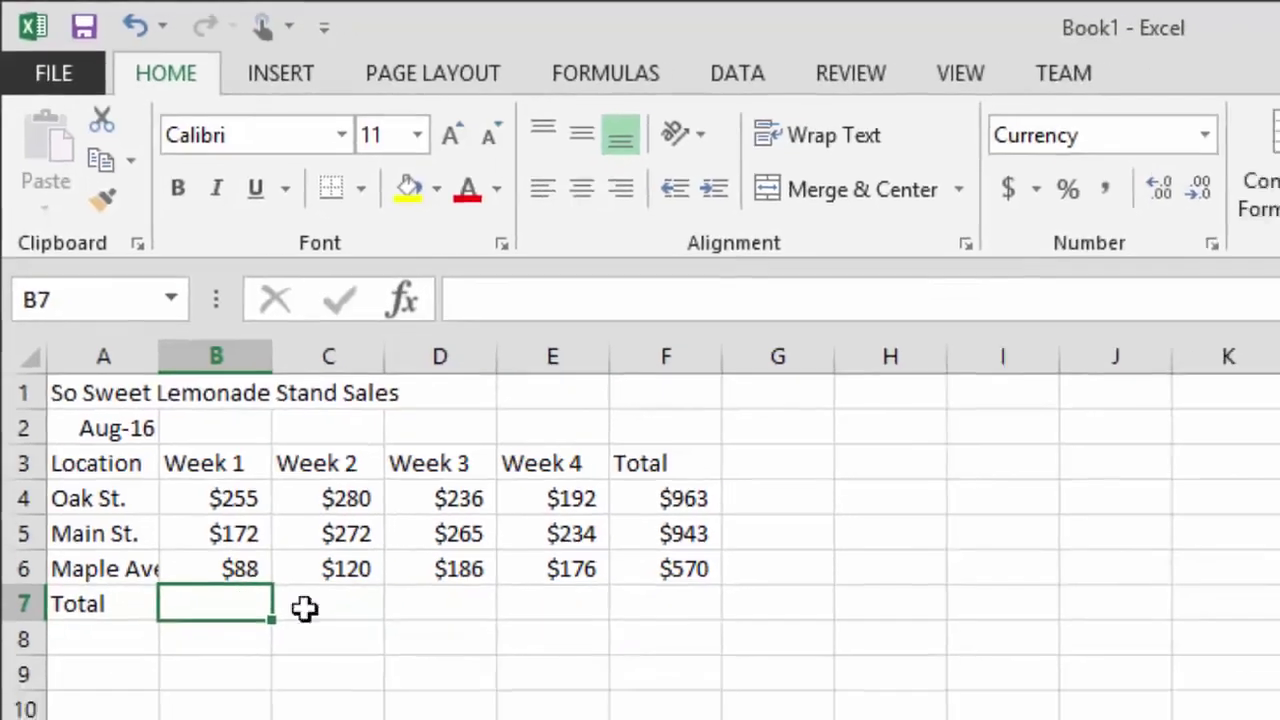
# Total every column at once in B7:F7 using AutoSum and check the formulas in B7 and F7.
pyautogui.moveTo(250, 655); pyautogui.dragTo(720, 655)
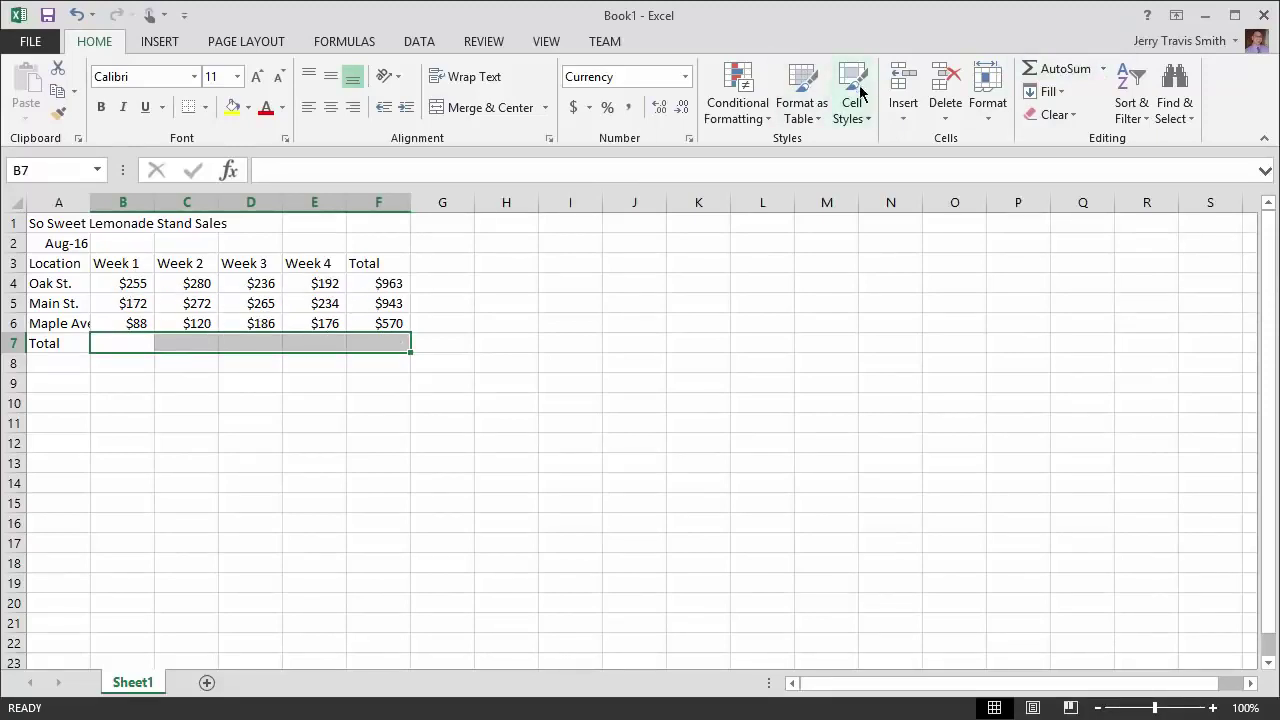
pyautogui.click(1047, 72)
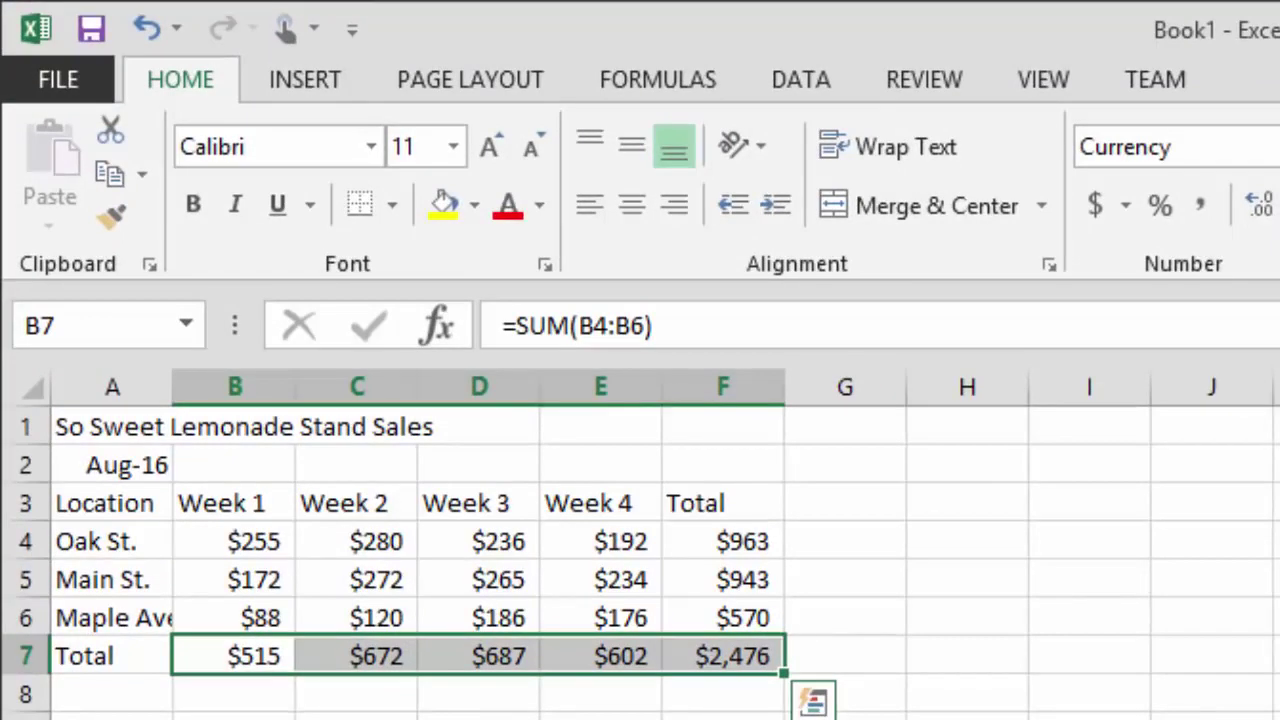
pyautogui.click(258, 650)
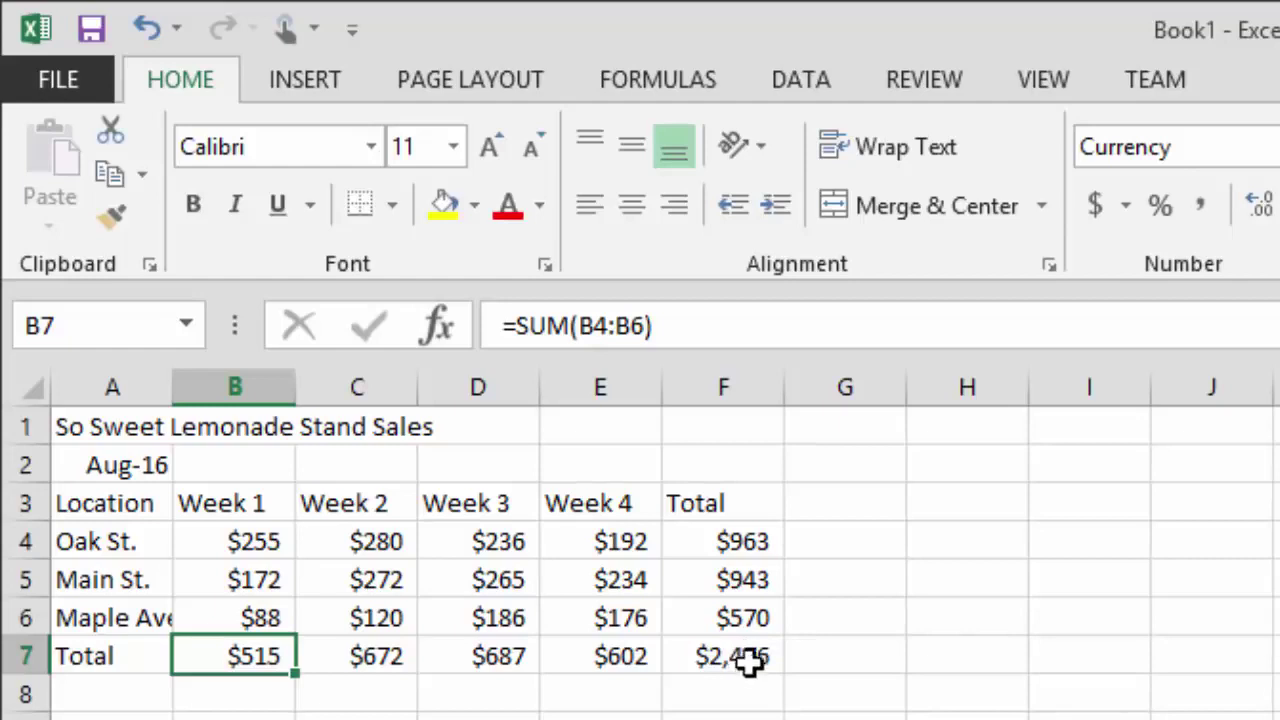
pyautogui.click(750, 657)
pyautogui.doubleClick(750, 657)
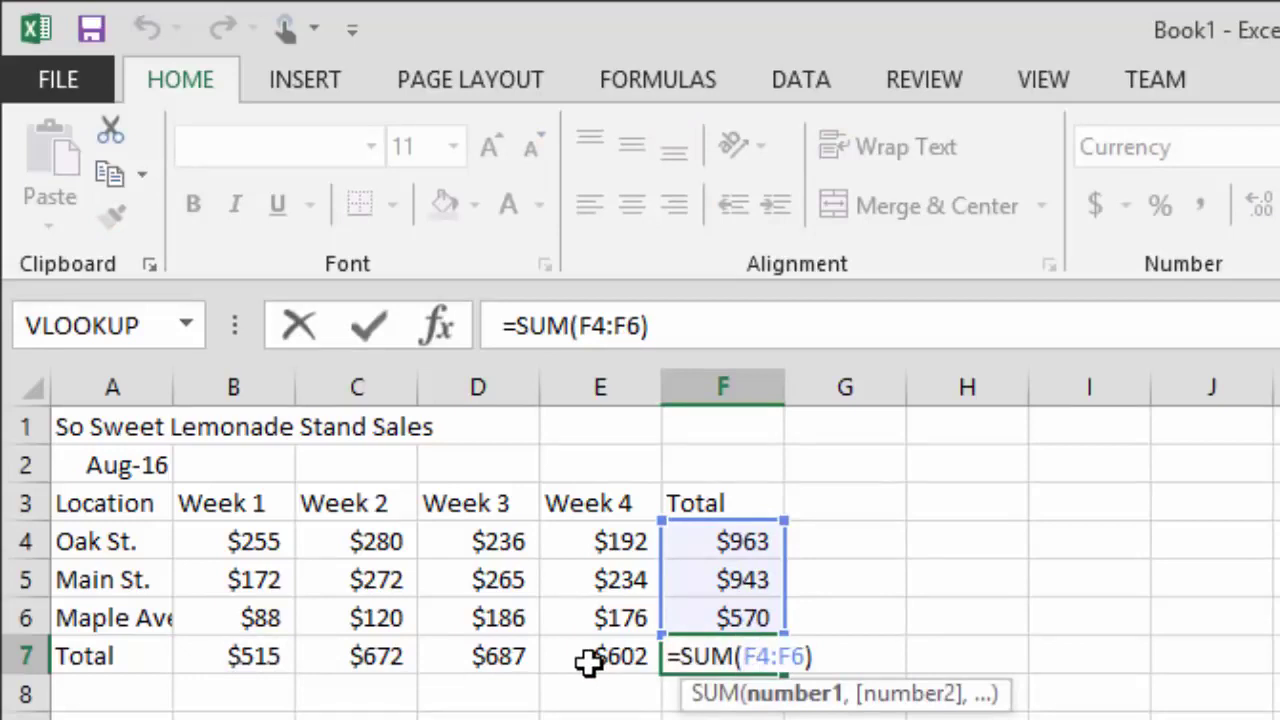
pyautogui.press('Return')
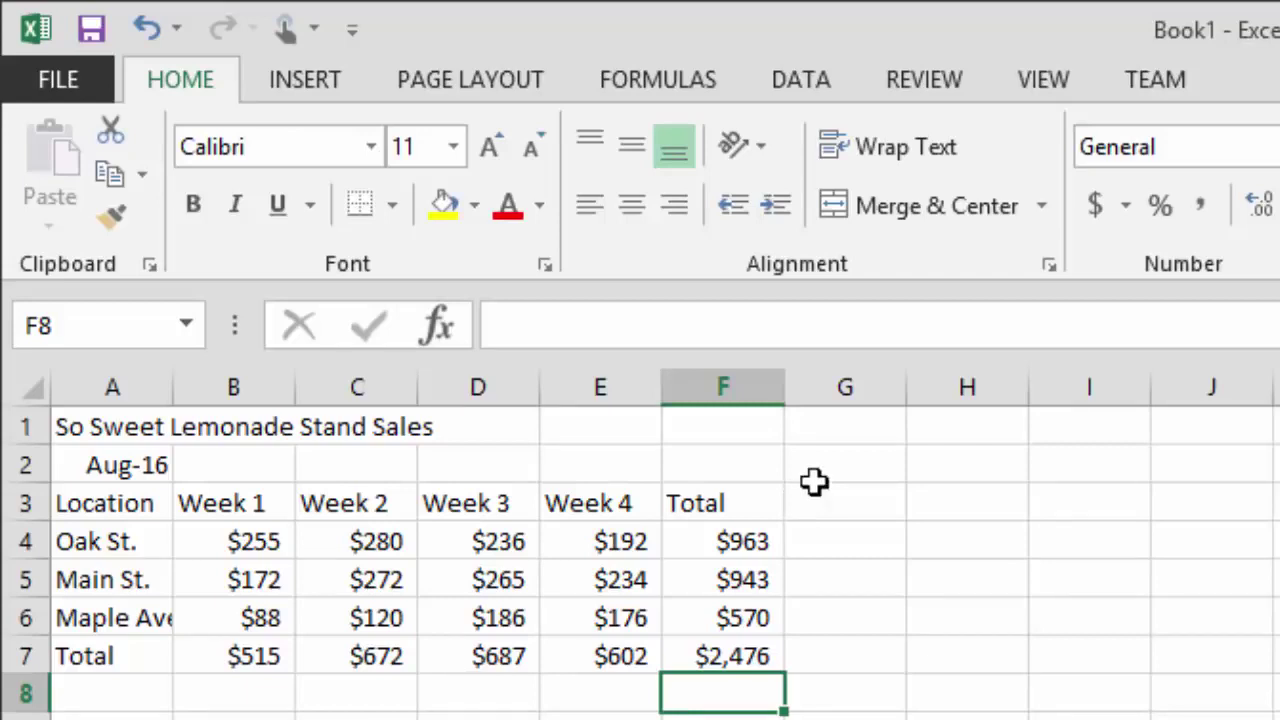
# Enter the column heading Average in G3, next to the Total heading.
pyautogui.click(838, 502)
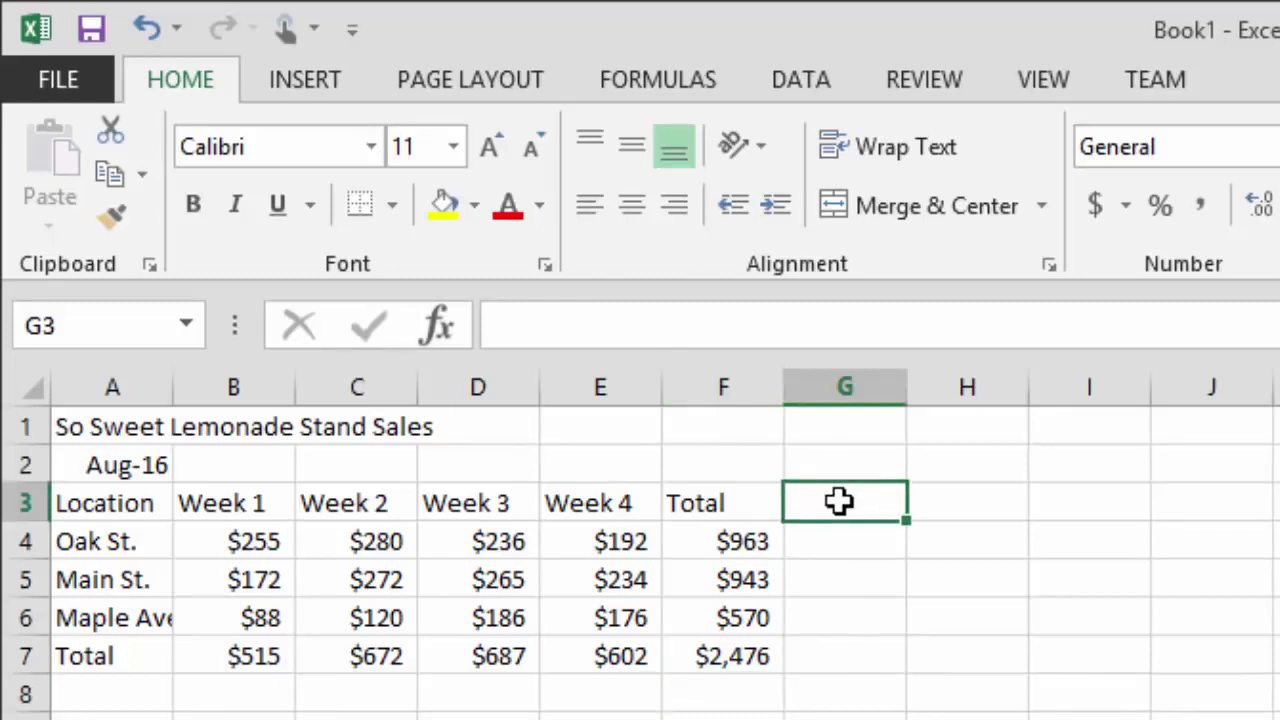
pyautogui.write('Average')
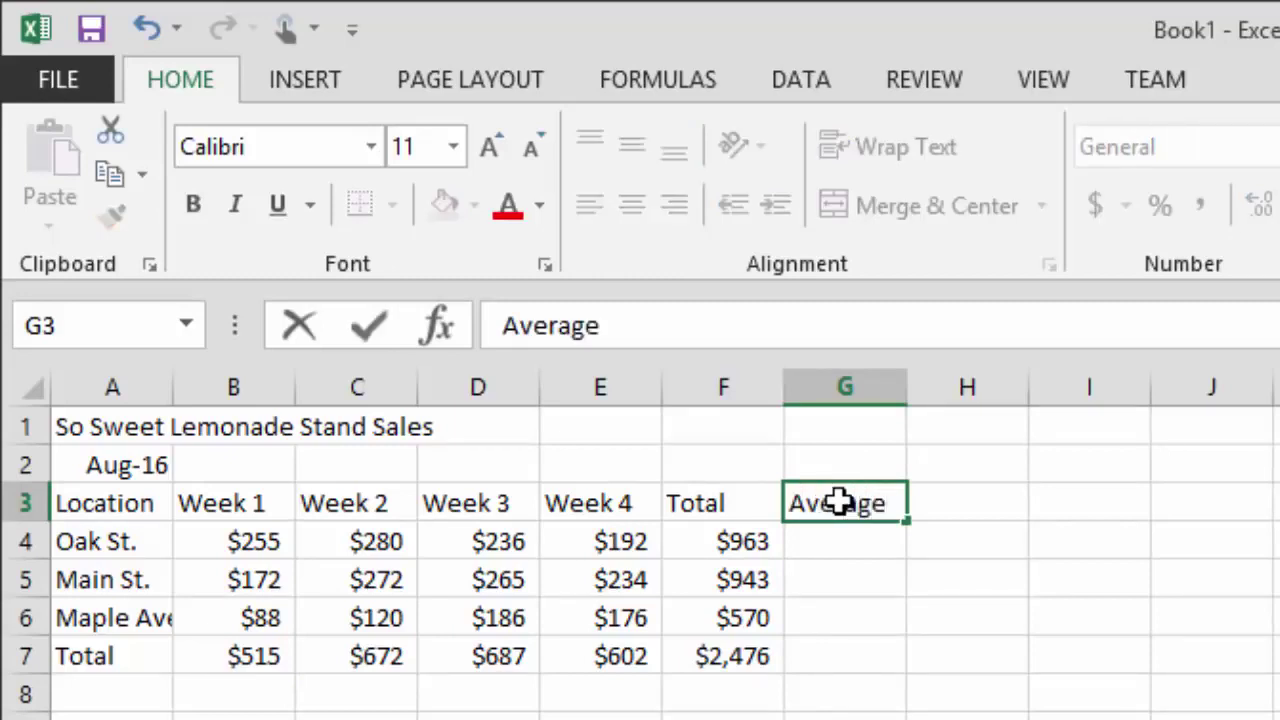
pyautogui.press('Return')
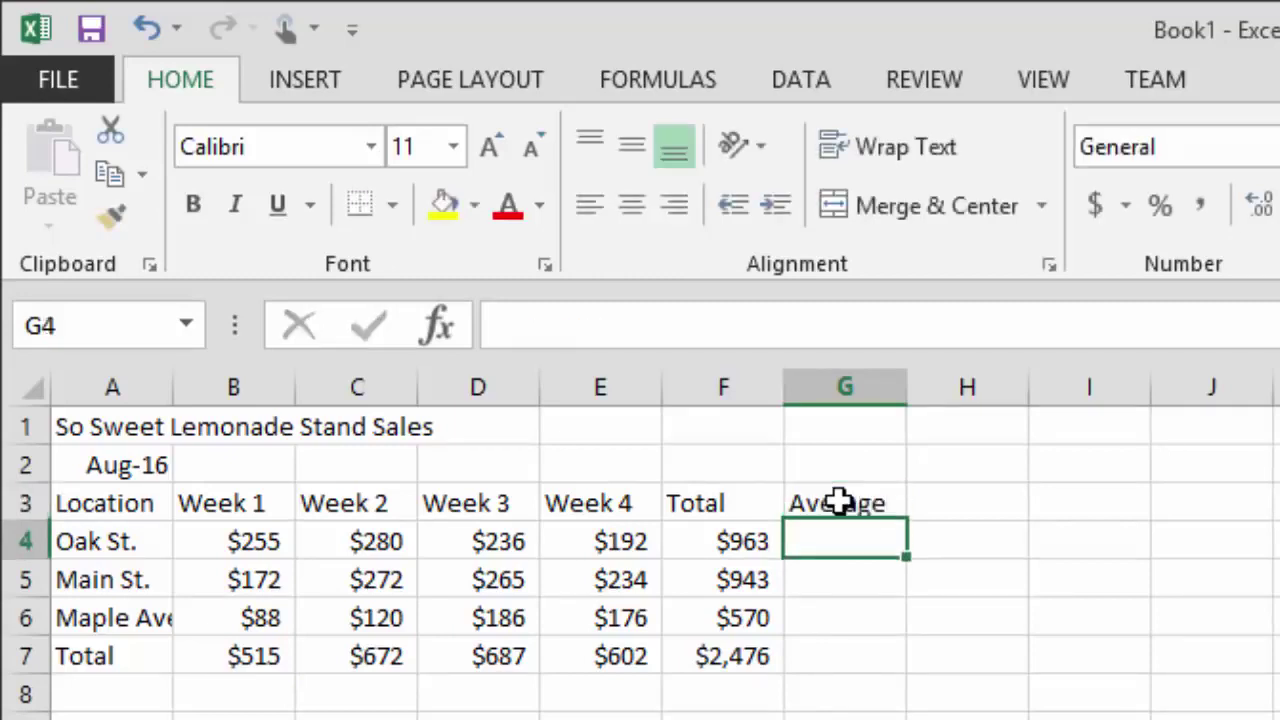
pyautogui.click(840, 502)
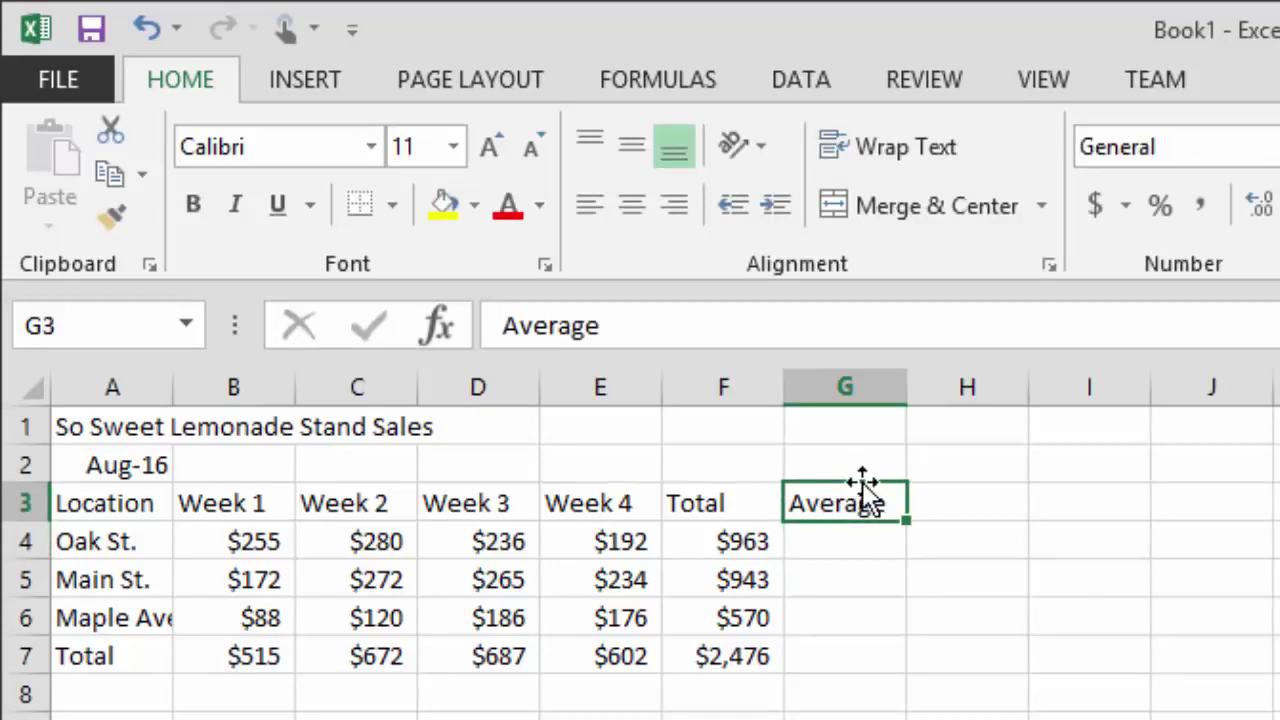
# Average the Oak St. weekly sales in G4 with AutoSum's Average function, changing the range to B4:E4.
pyautogui.press('Return')
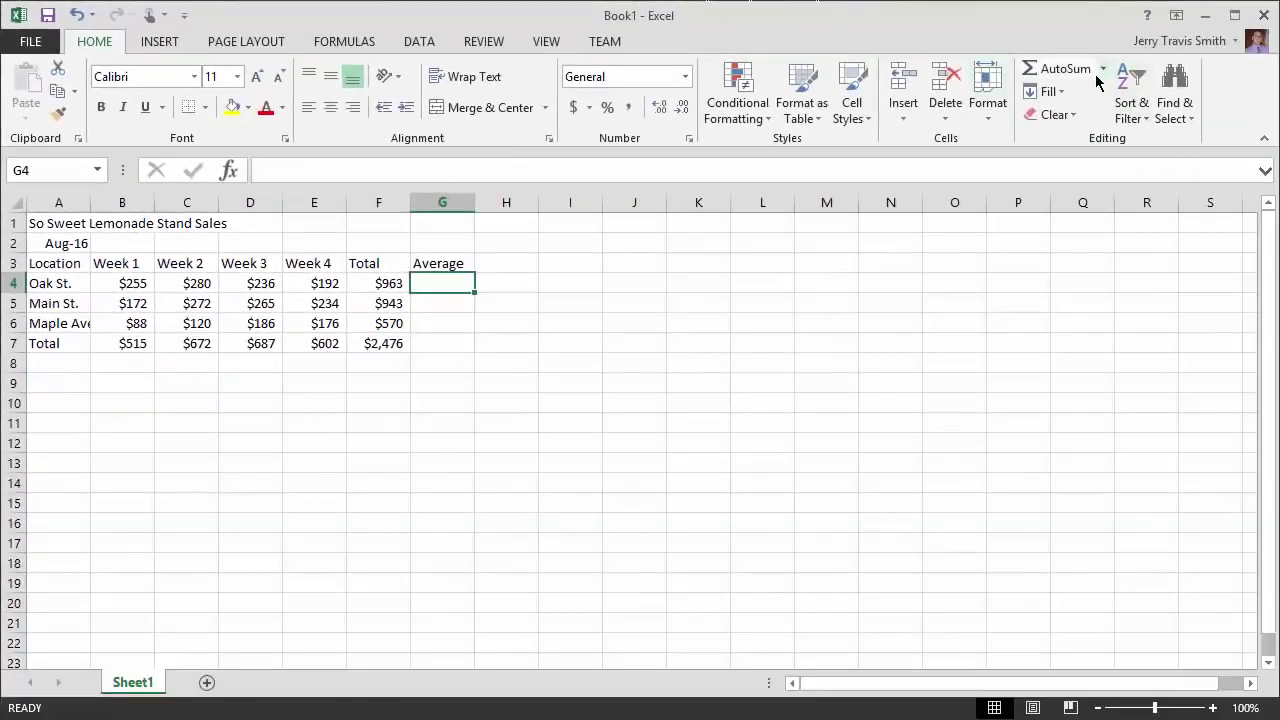
pyautogui.click(1102, 70)
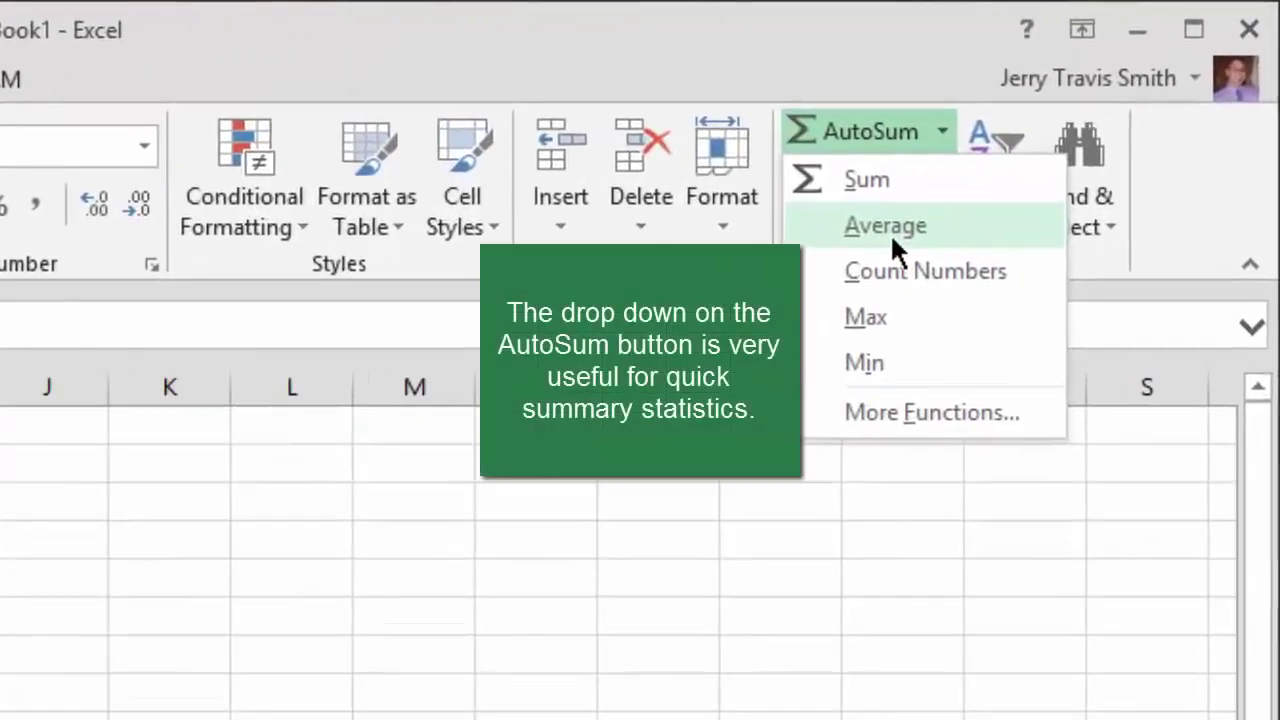
pyautogui.click(890, 233)
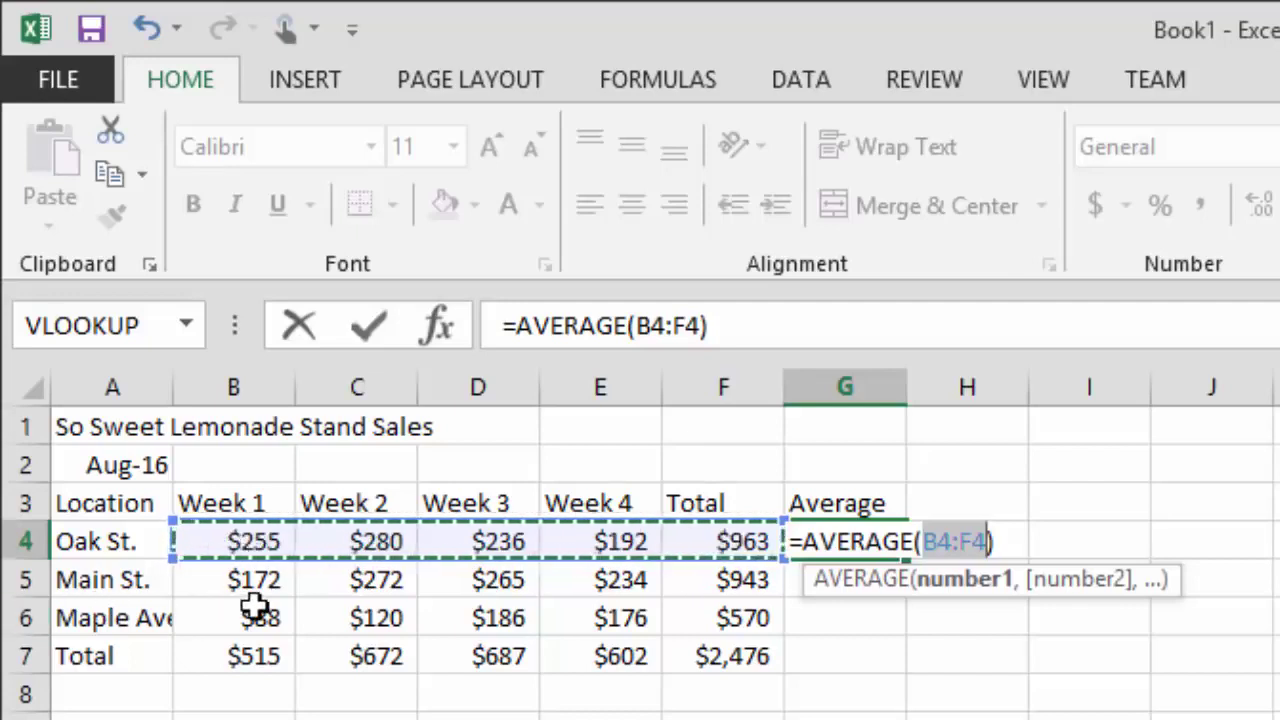
pyautogui.moveTo(211, 534); pyautogui.dragTo(574, 541)
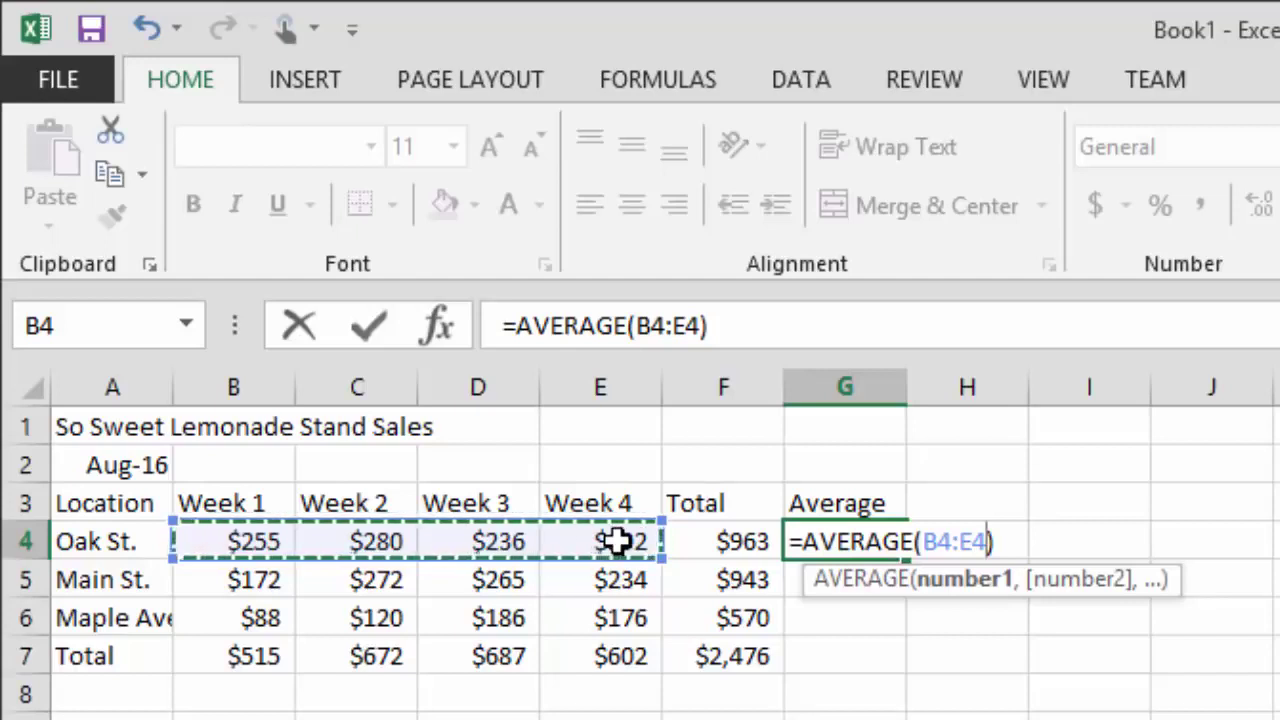
pyautogui.press('Return')
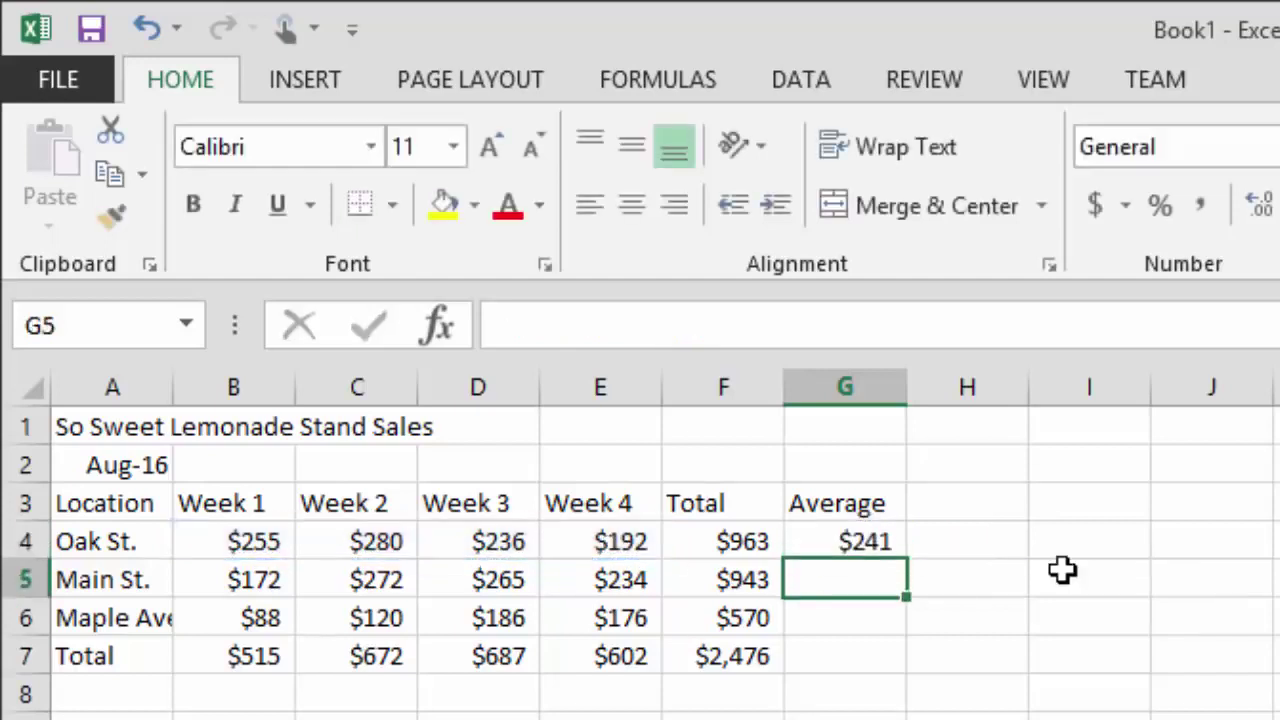
# Fill the average formula from G4 down through G7 and undo the fill.
pyautogui.press('Up')
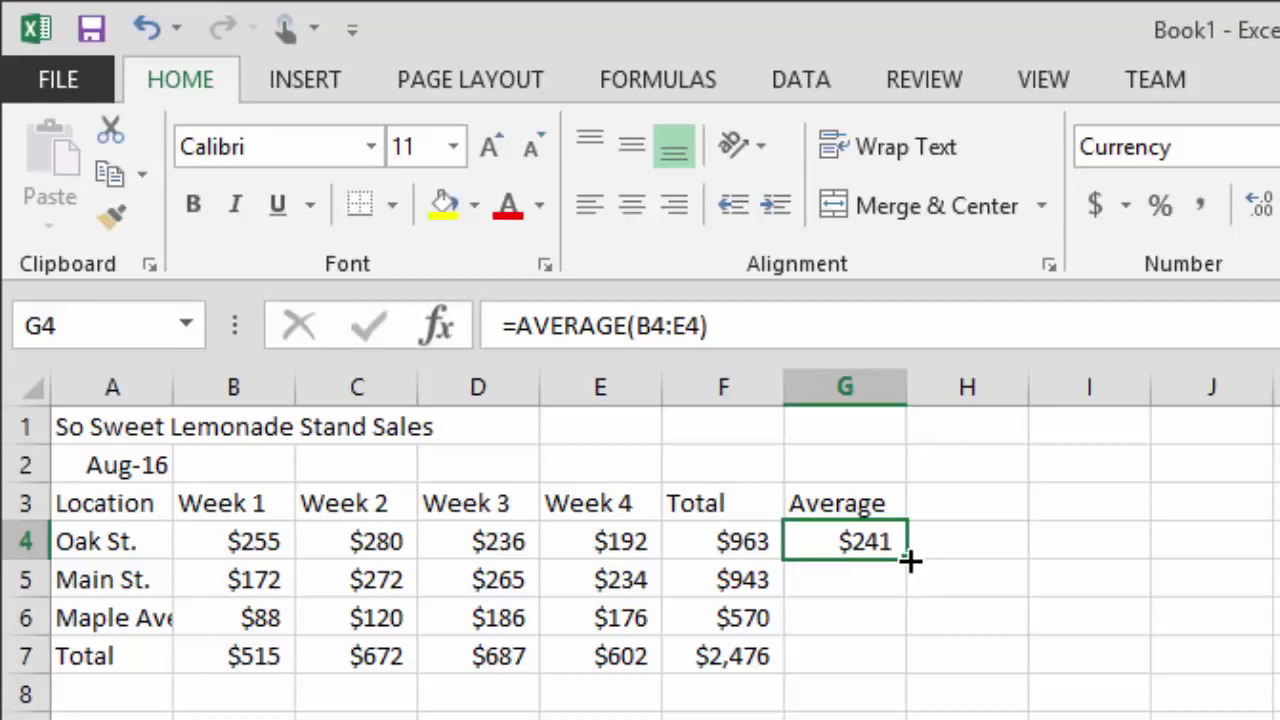
pyautogui.moveTo(910, 562); pyautogui.dragTo(891, 663)
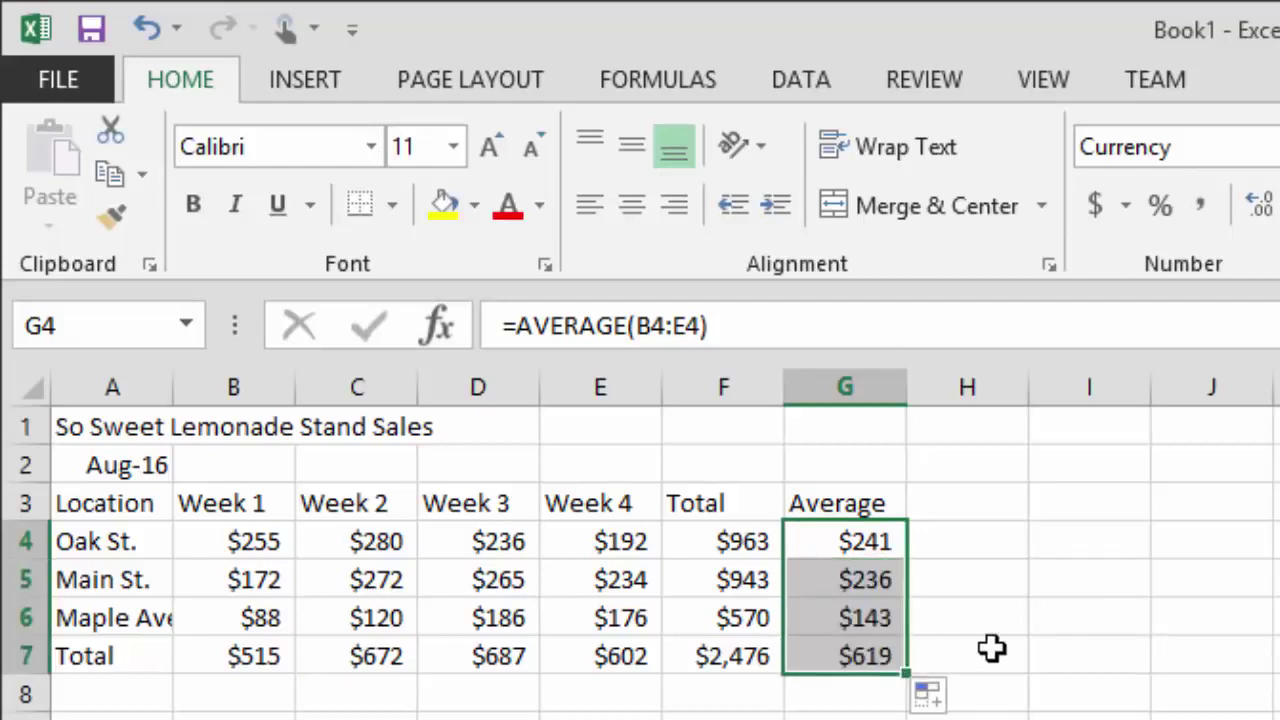
pyautogui.hotkey('ctrl', 'z')
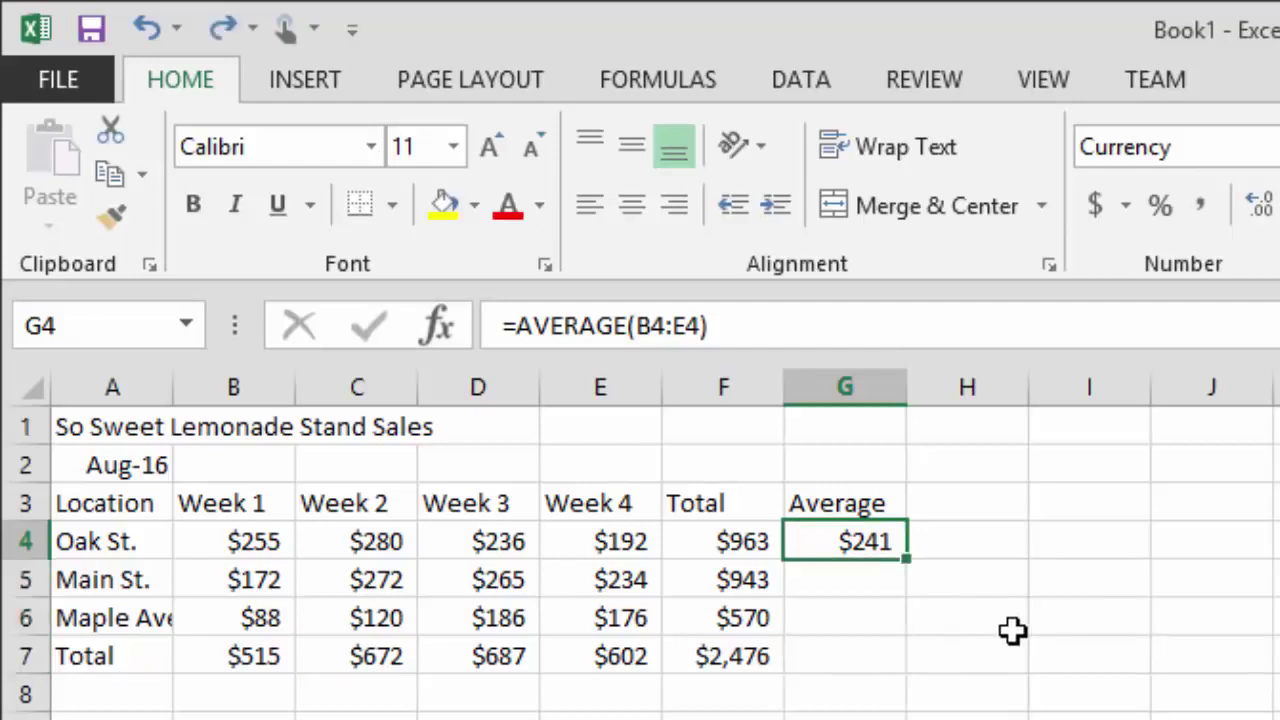
# Fill the average formula from G4 down to G6, extend it to the Total row in G7, and check G7's formula.
pyautogui.doubleClick(907, 563)
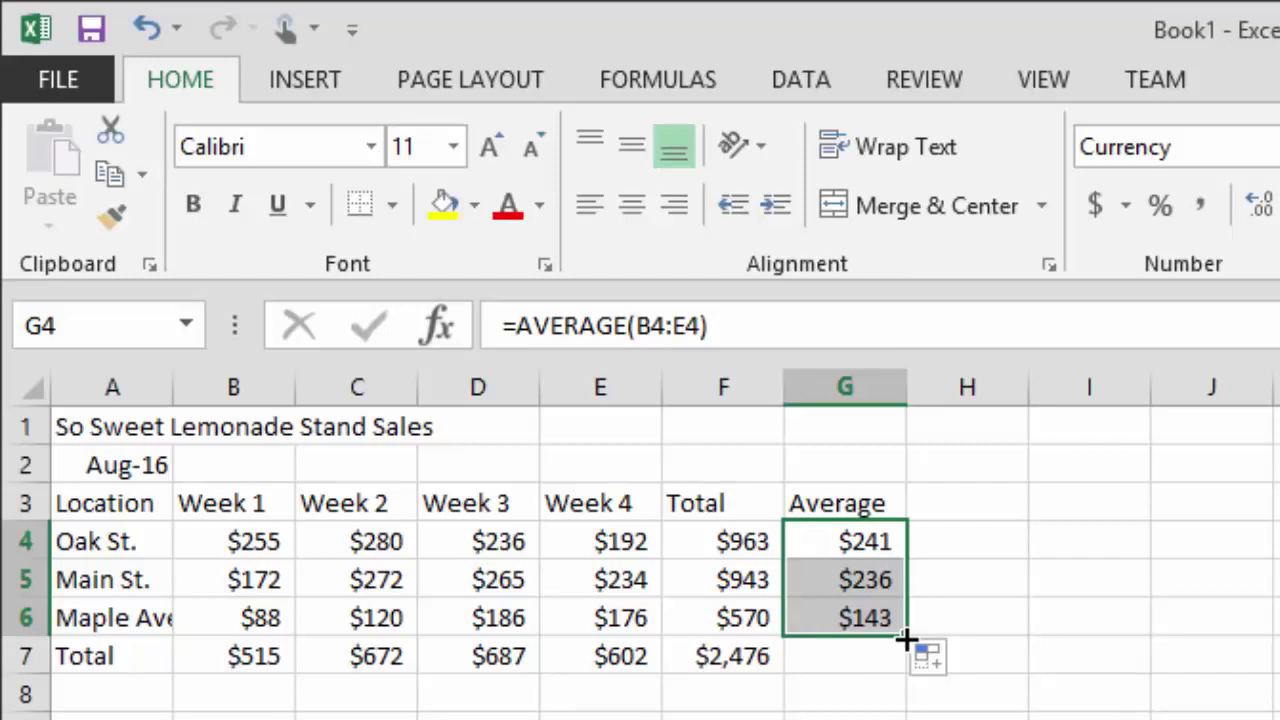
pyautogui.moveTo(905, 638); pyautogui.dragTo(894, 678)
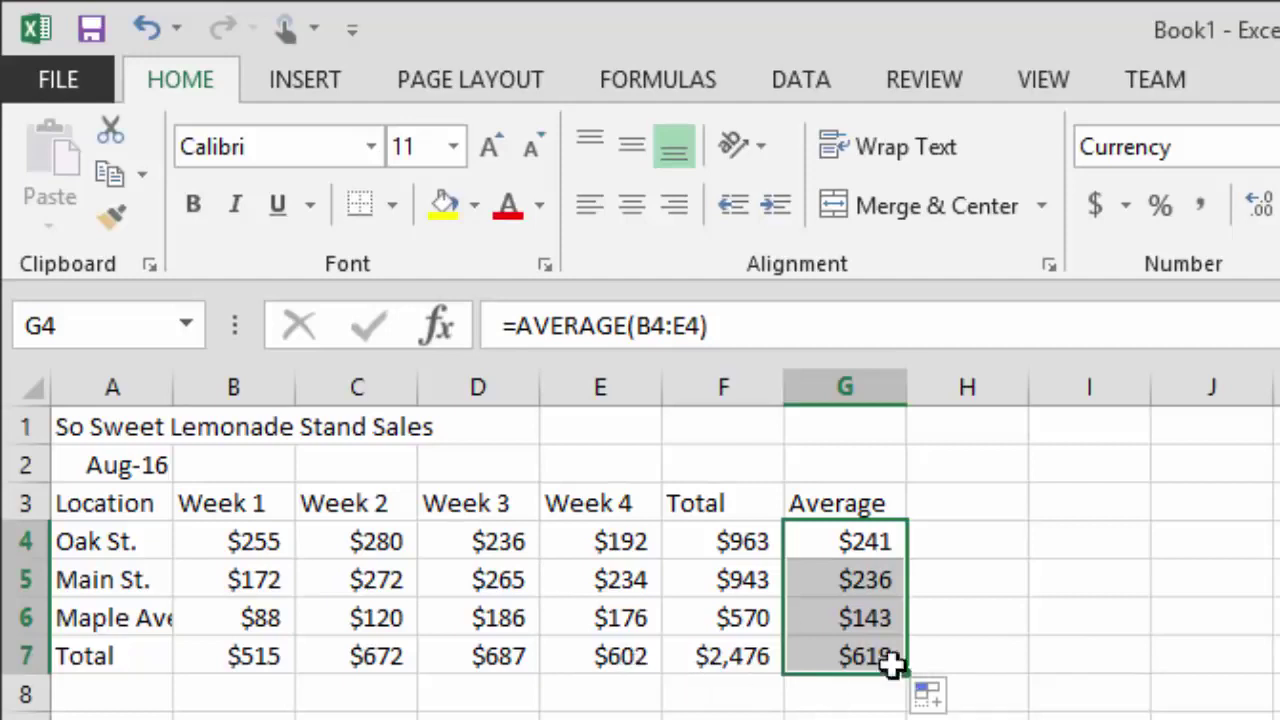
pyautogui.click(857, 655)
pyautogui.doubleClick(822, 660)
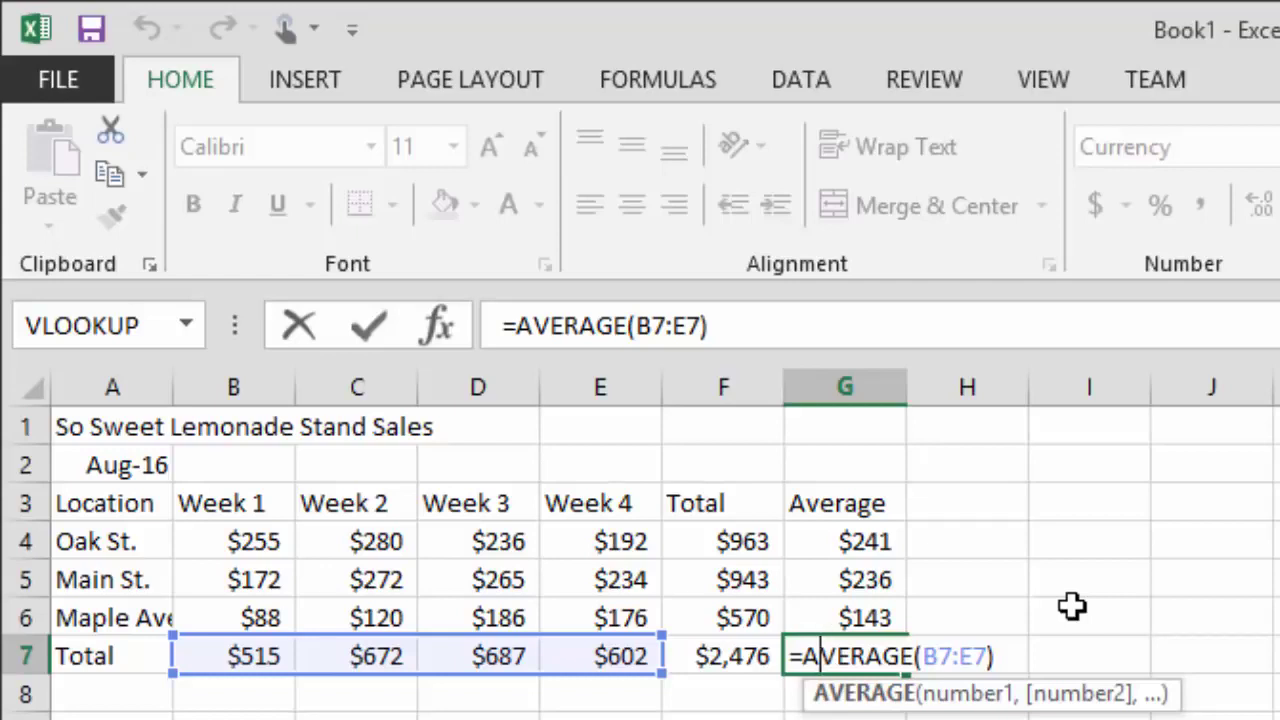
pyautogui.press('Return')
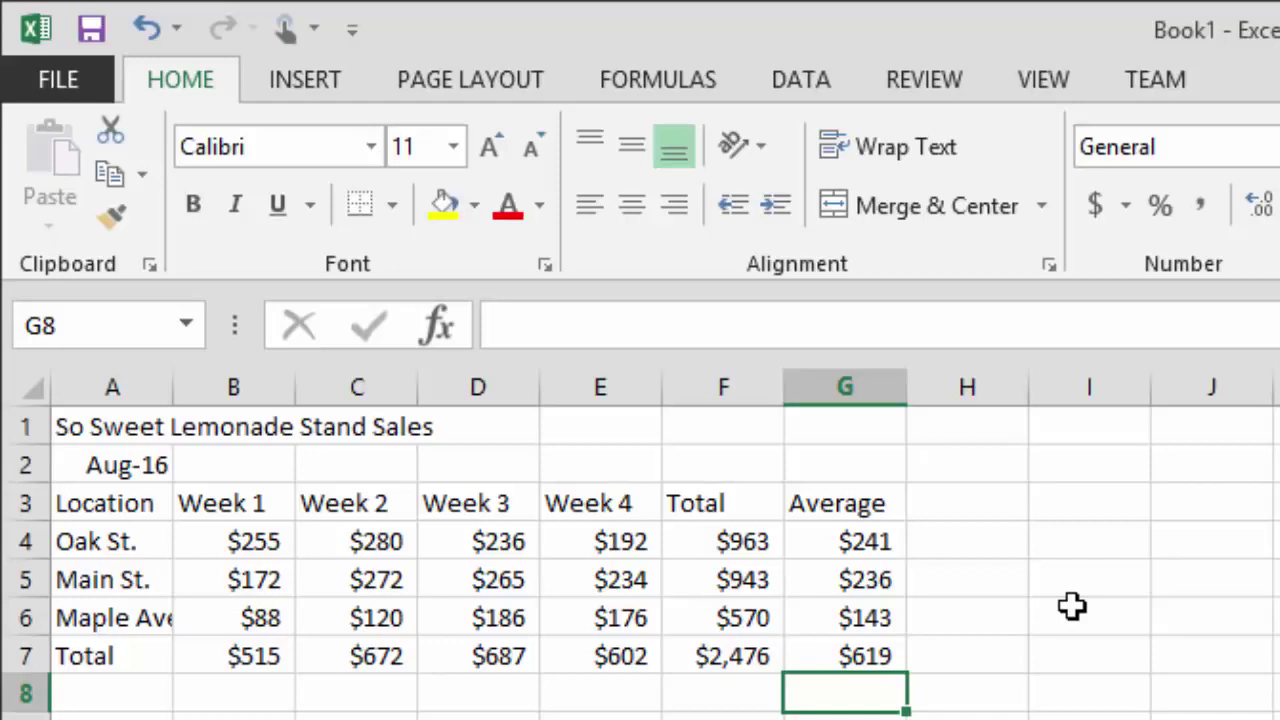
# Enter the column heading Highest in H3, next to the Average heading.
pyautogui.press('Up')
pyautogui.press('Up')
pyautogui.press('Up')
pyautogui.press('Up')
pyautogui.press('Up')
pyautogui.press('Right')
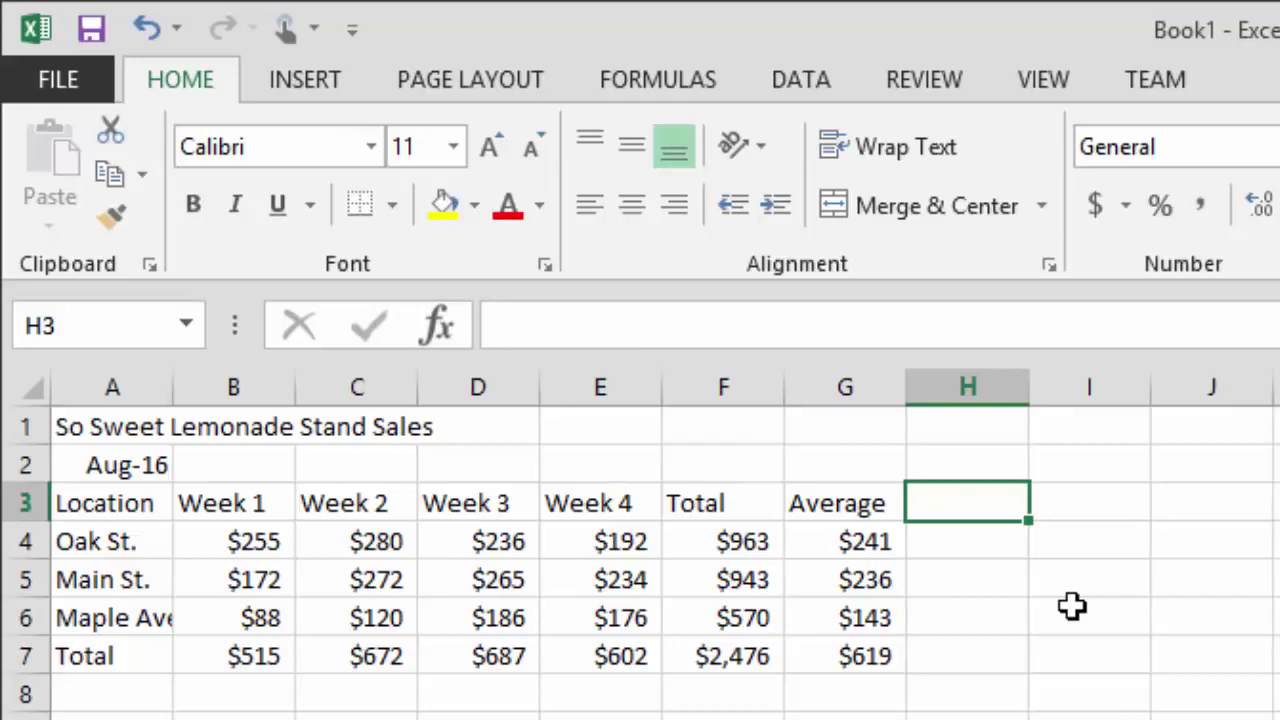
pyautogui.write('Highest')
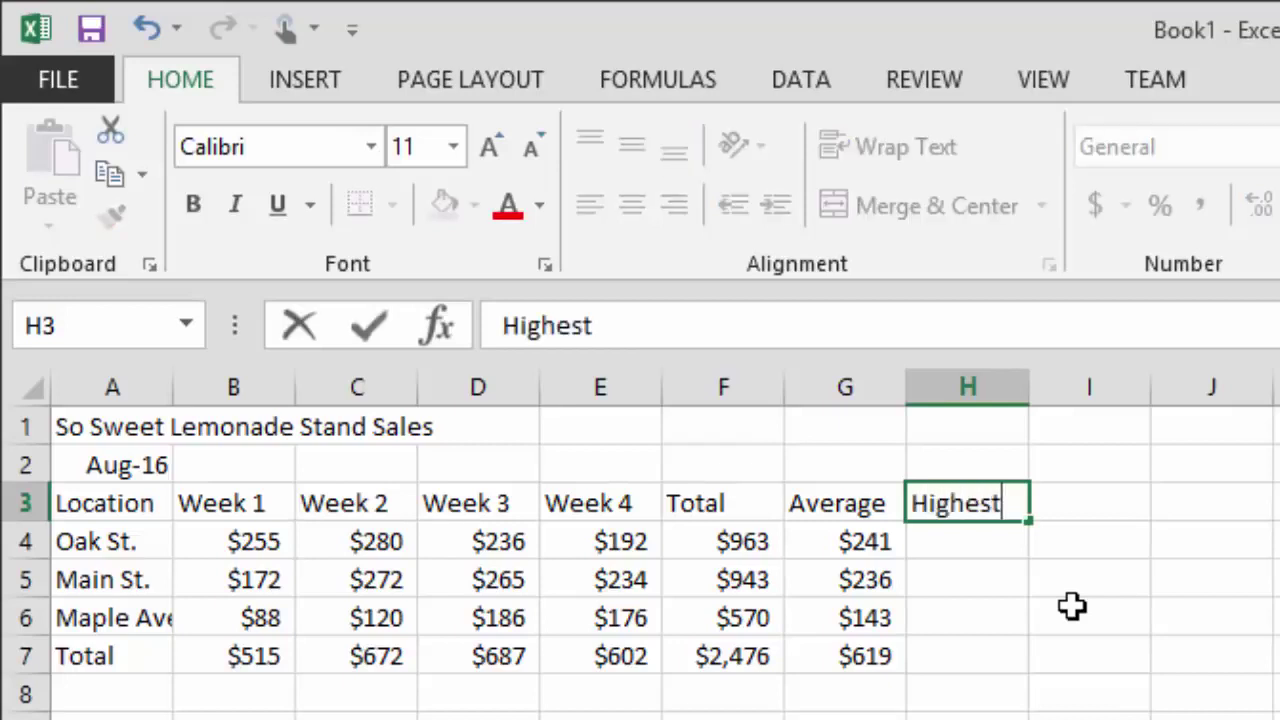
pyautogui.press('Return')
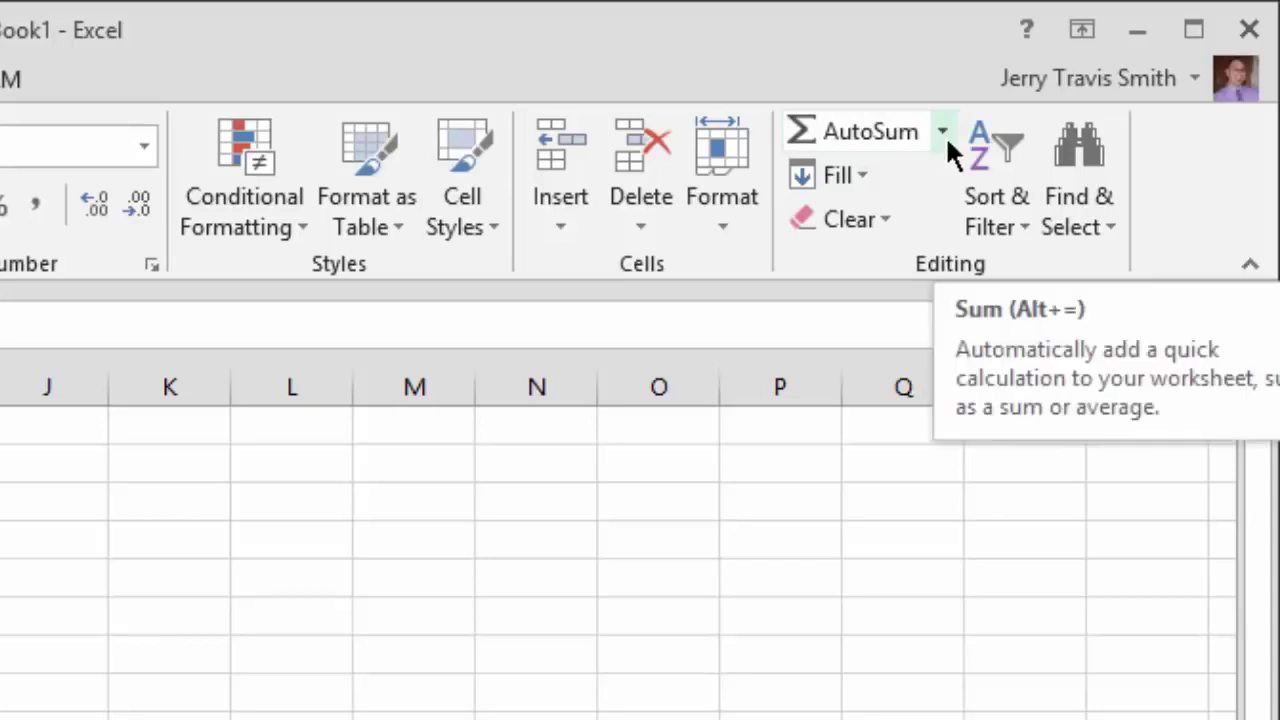
# Find the highest Oak St. weekly sales in H4 with AutoSum's Max function, changing the range to B4:E4.
pyautogui.click(944, 135)
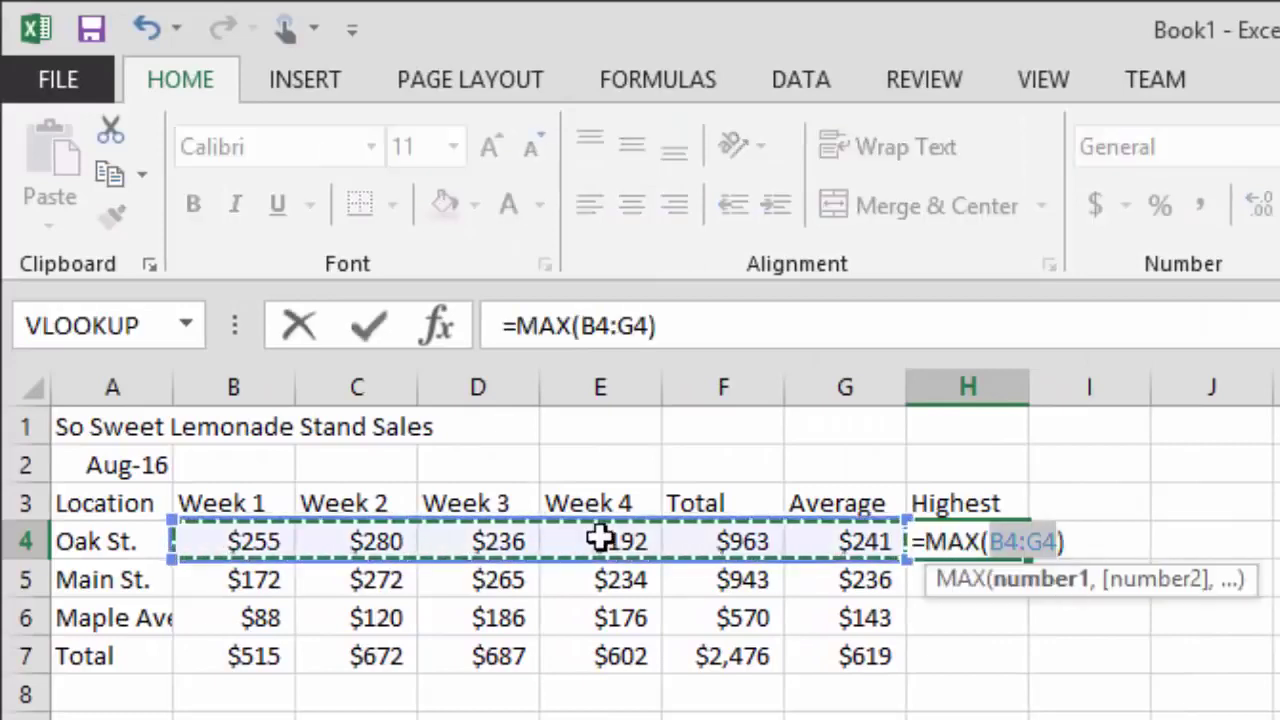
pyautogui.moveTo(263, 541); pyautogui.dragTo(633, 552)
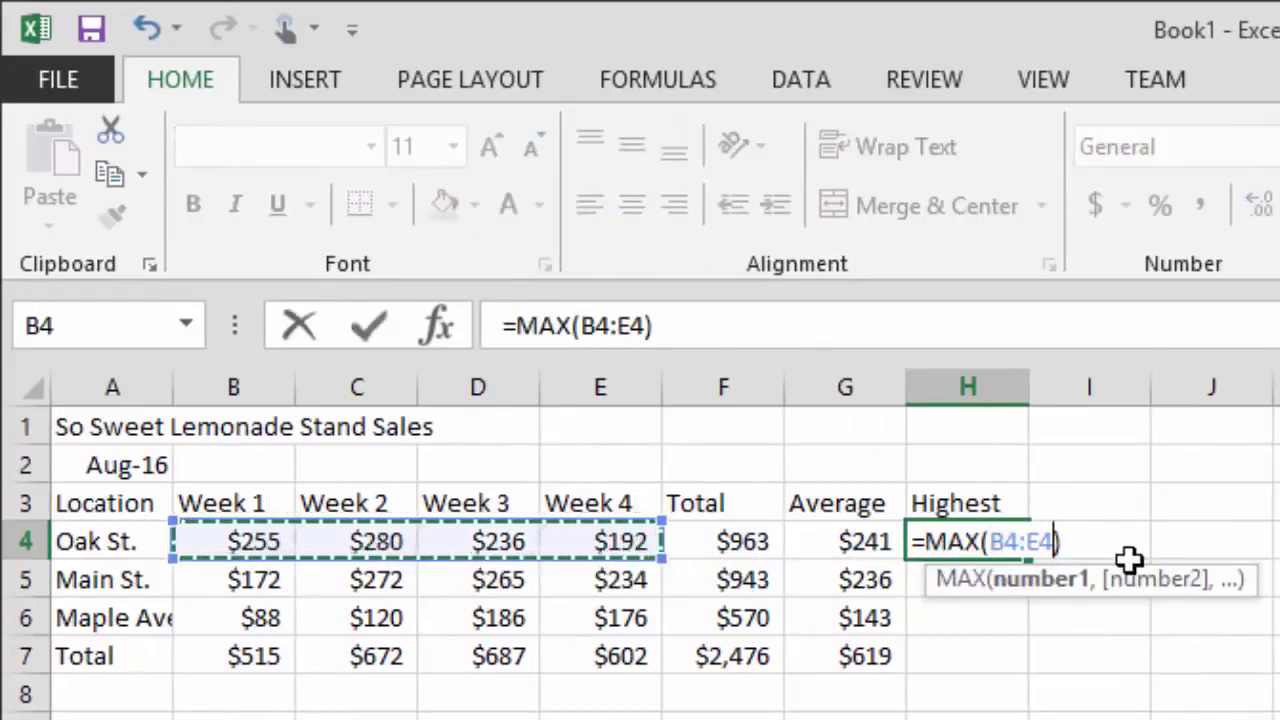
pyautogui.press('Return')
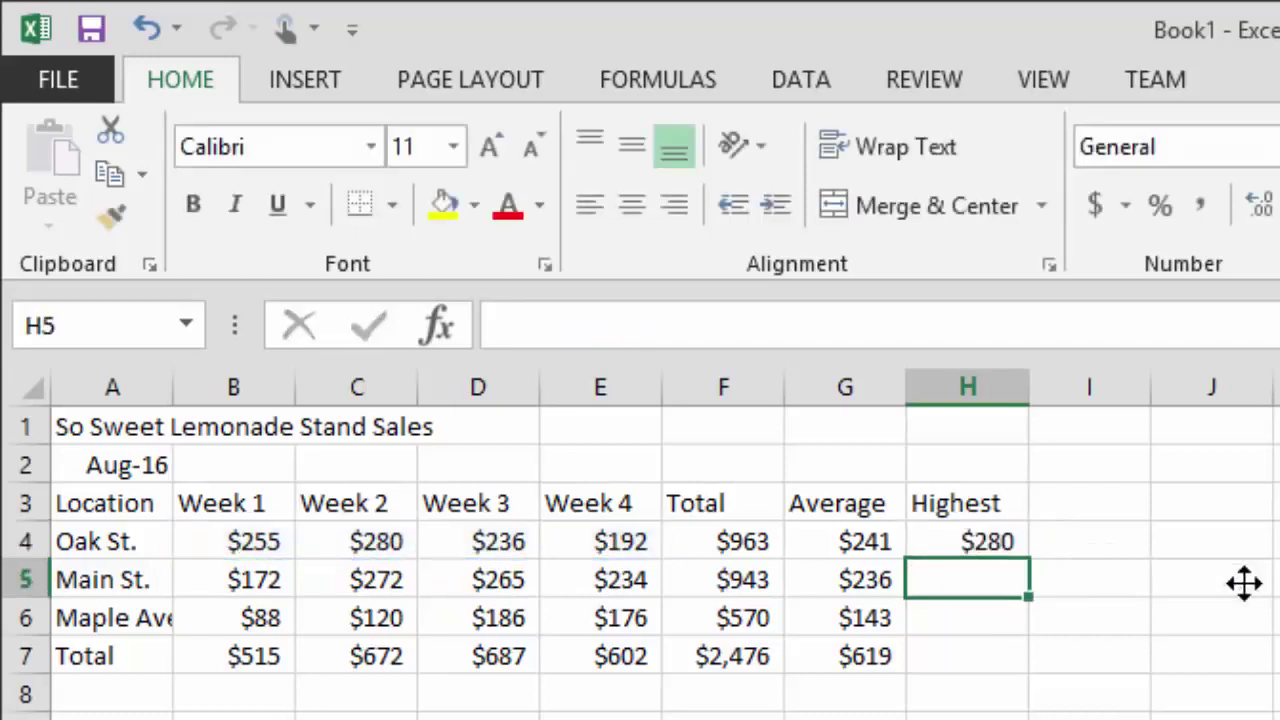
# Fill the MAX formula from H4 down to H6, extend it to H7, and check H7's formula.
pyautogui.press('Up')
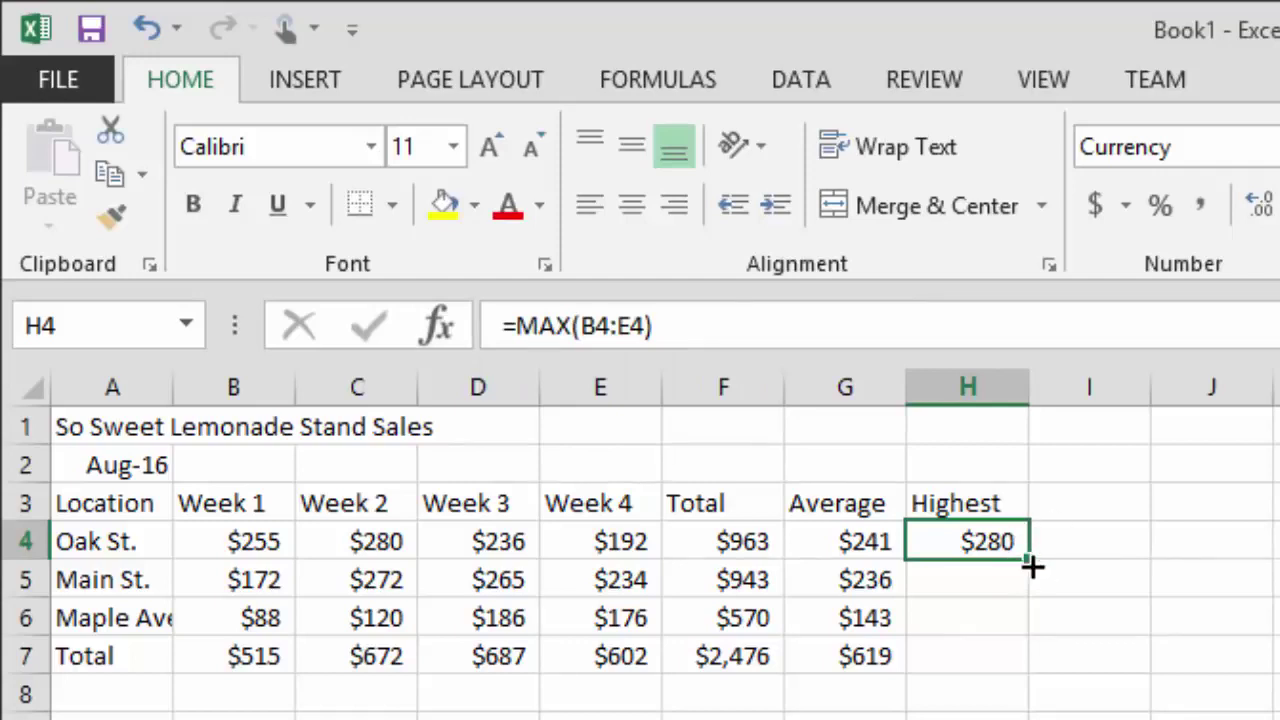
pyautogui.moveTo(1032, 562); pyautogui.dragTo(1030, 632)
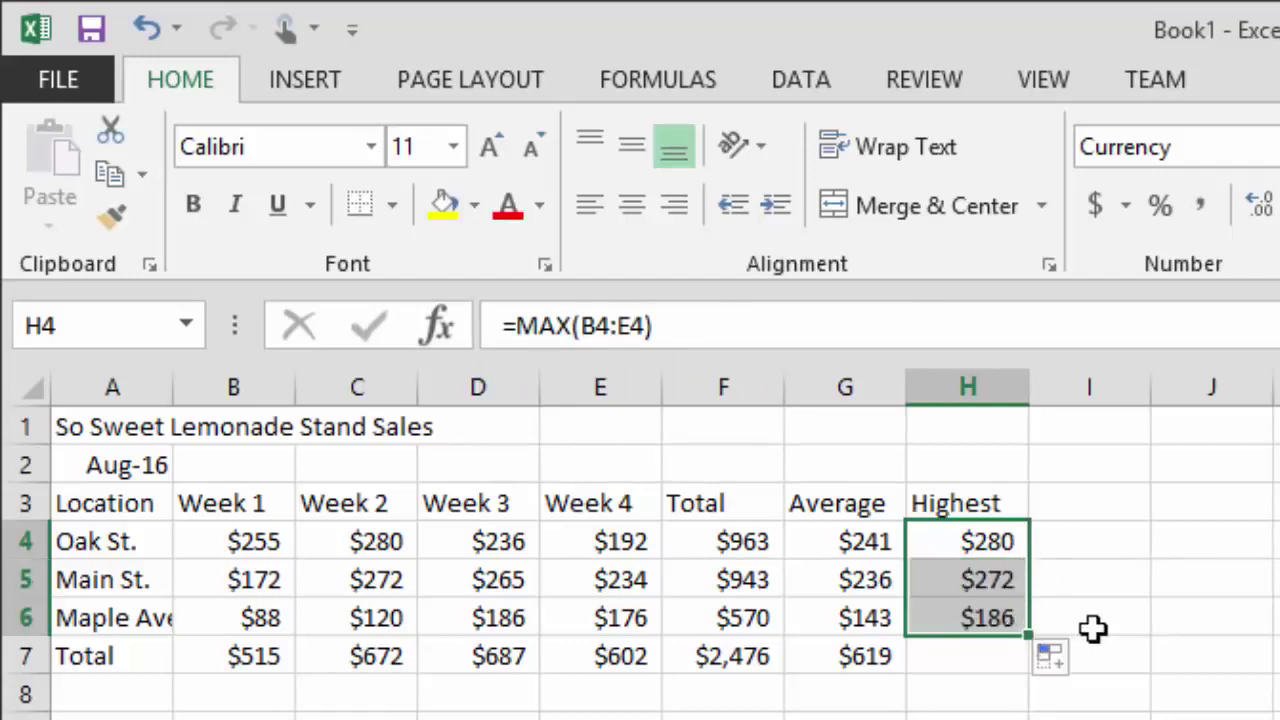
pyautogui.click(980, 618)
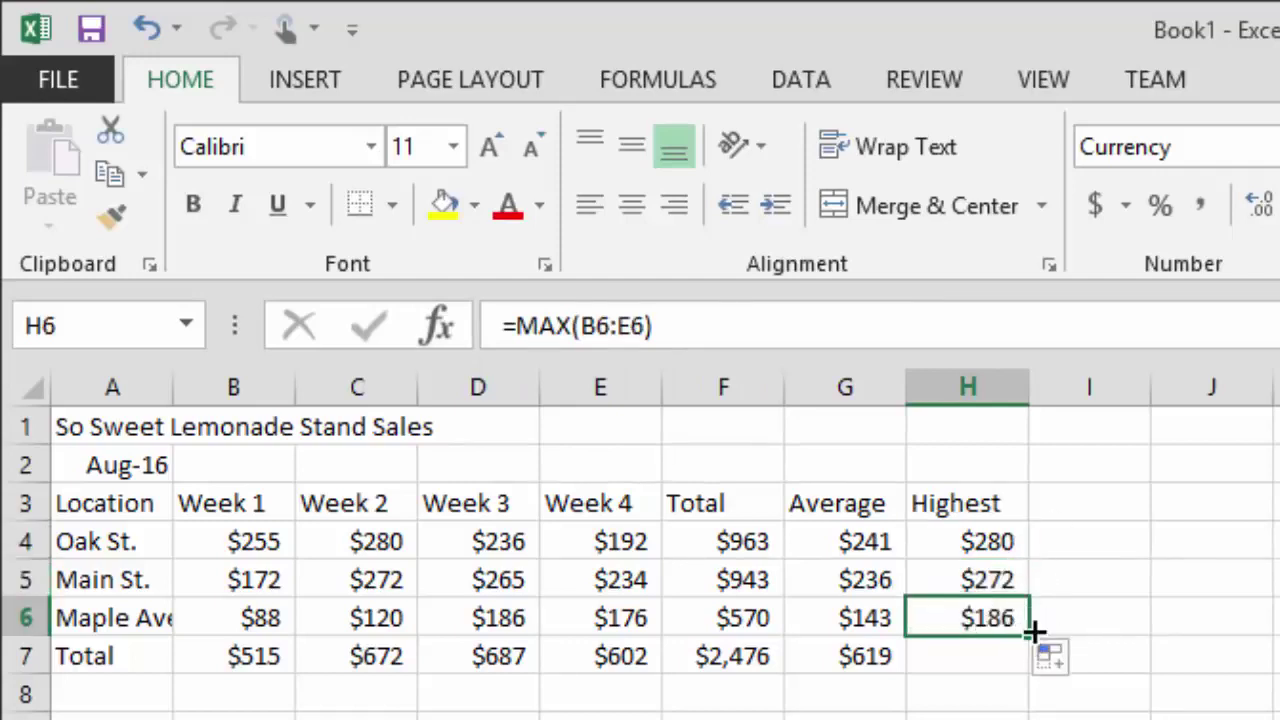
pyautogui.moveTo(1025, 634); pyautogui.dragTo(1005, 656)
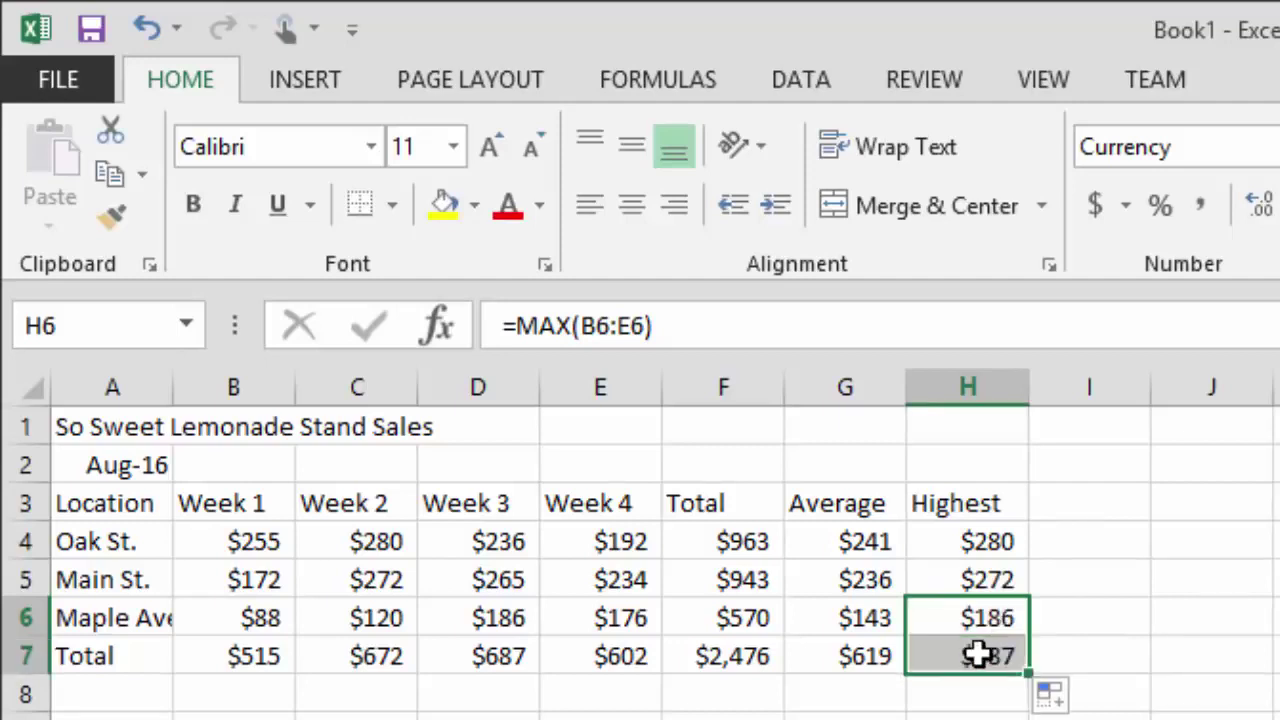
pyautogui.click(978, 654)
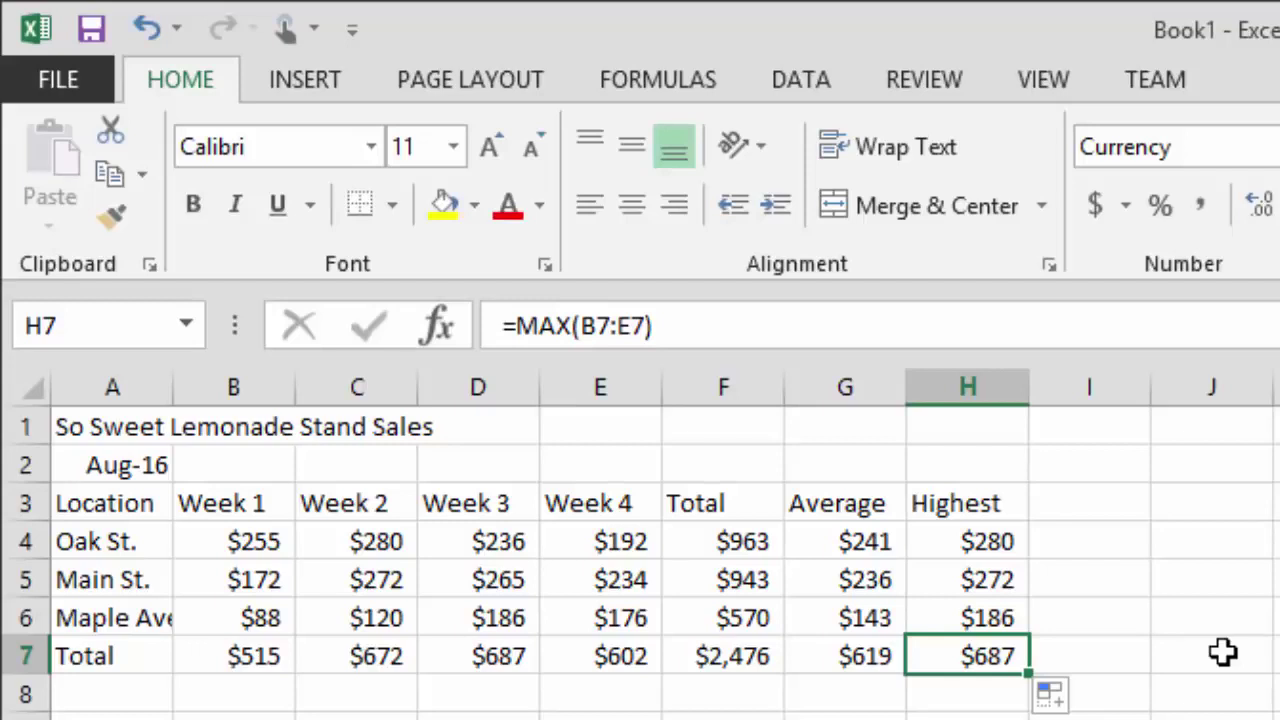
# Enter the column heading Lowest in I3, next to the Highest heading.
pyautogui.press('Up')
pyautogui.press('Up')
pyautogui.press('Up')
pyautogui.press('Up')
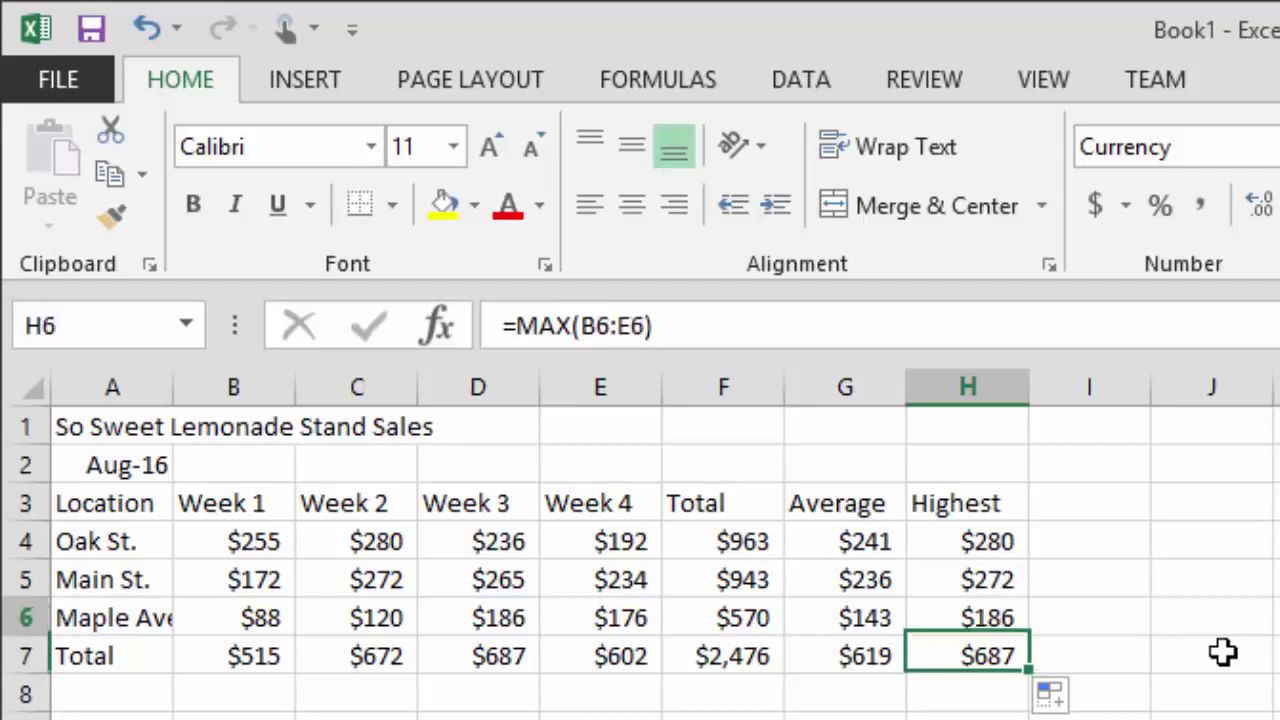
pyautogui.press('Right')
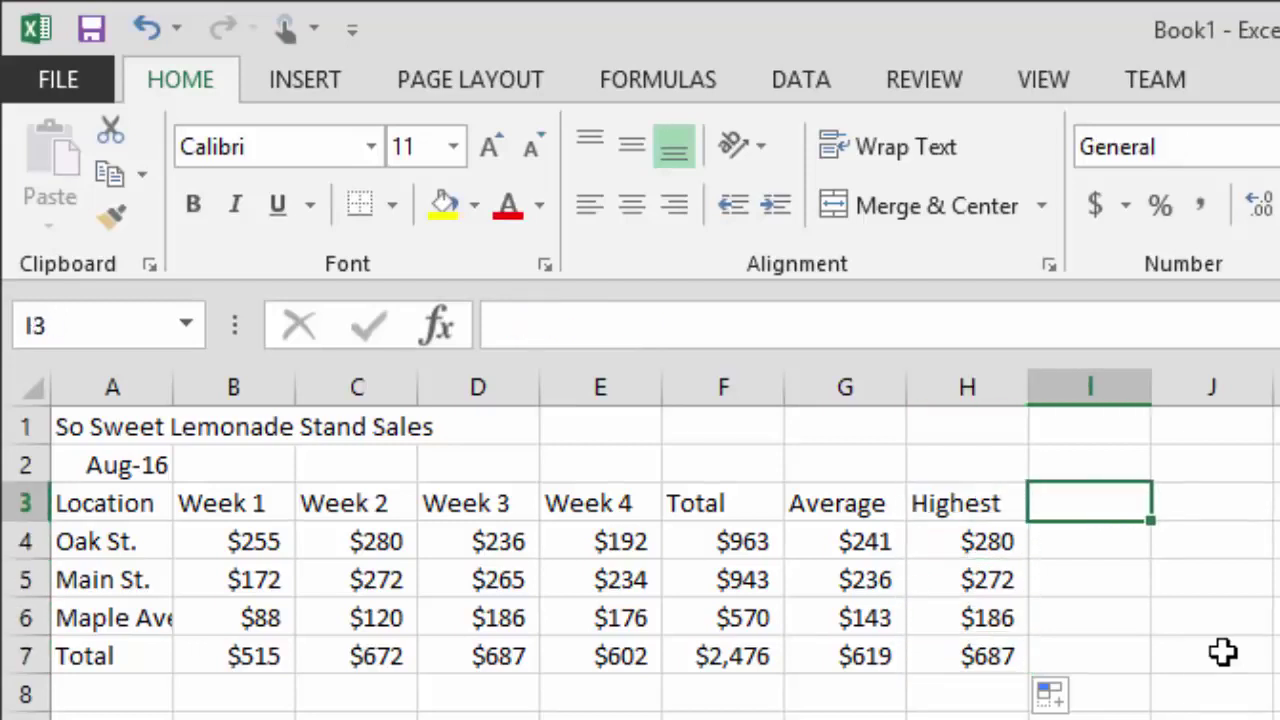
pyautogui.write('M')
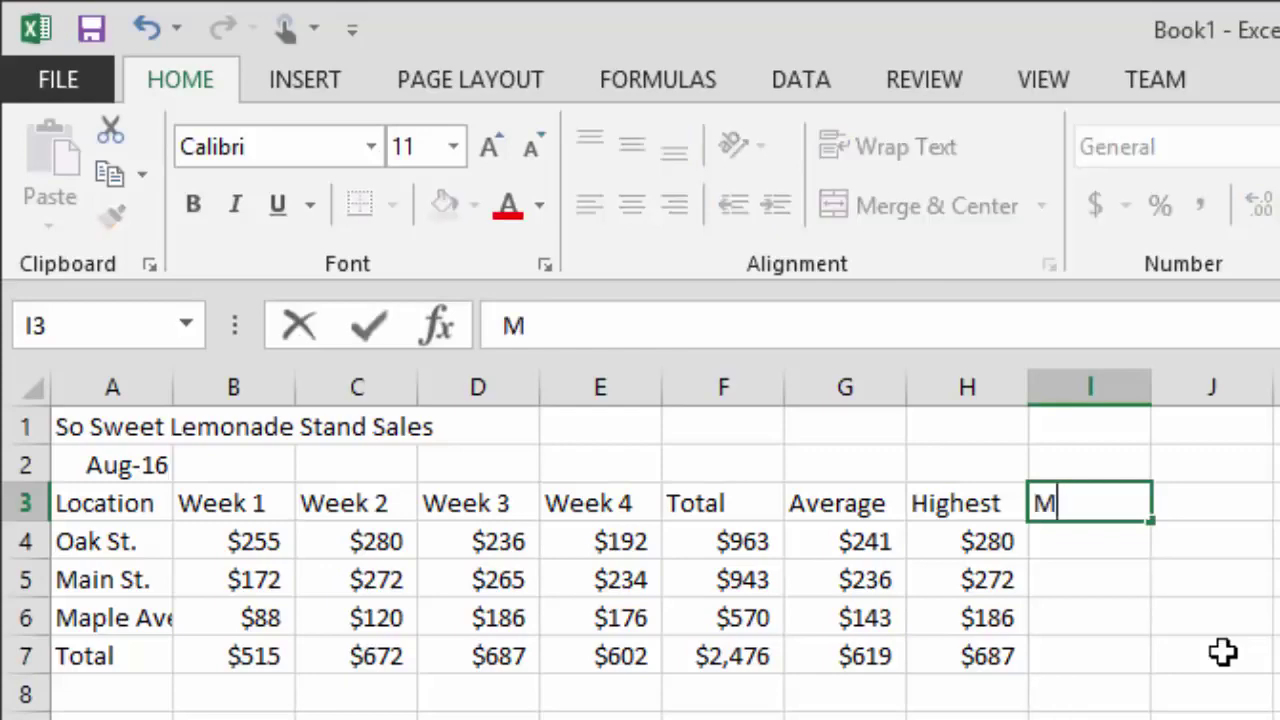
pyautogui.press('BackSpace')
pyautogui.write('Lowest')
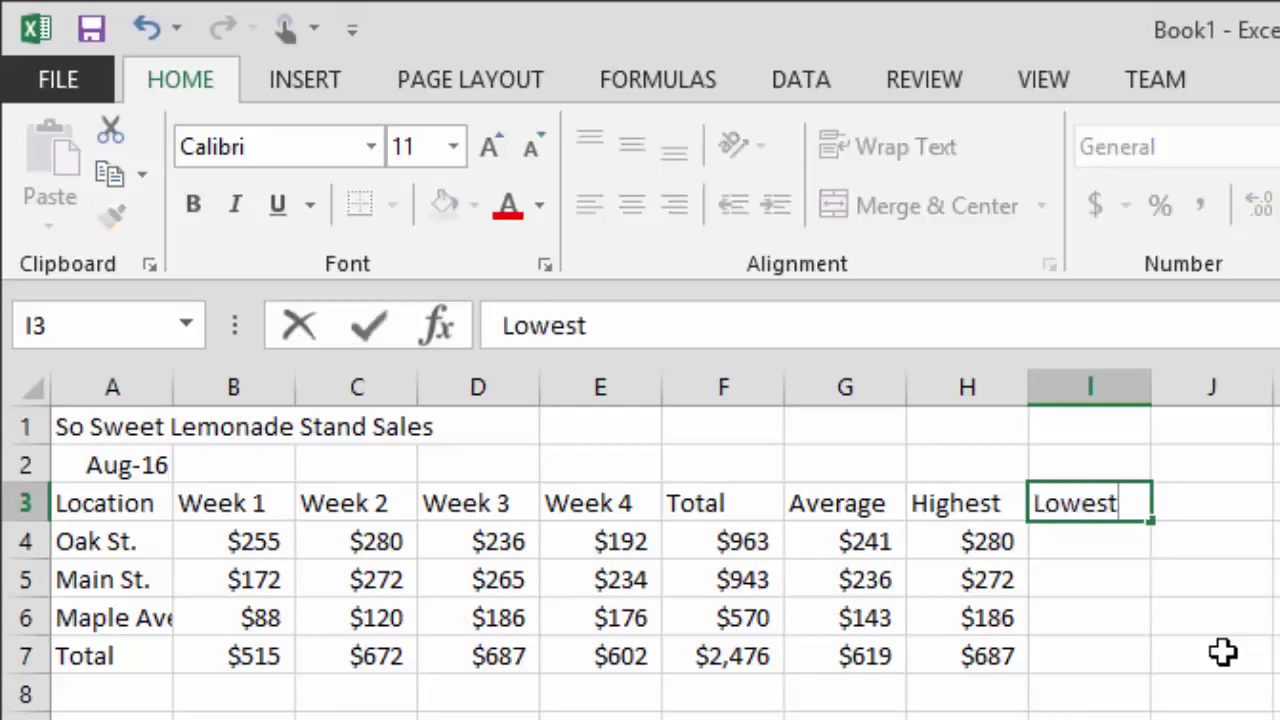
pyautogui.press('Return')
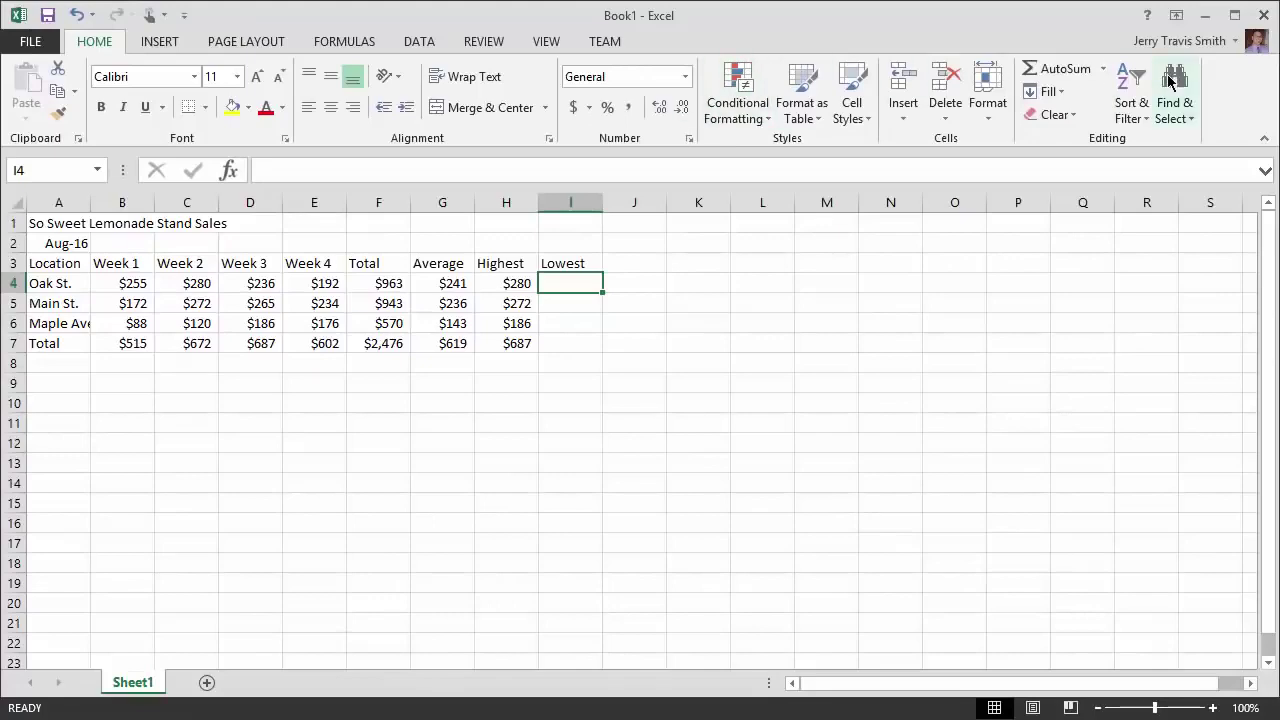
# Find the lowest Oak St. weekly sales in I4 with AutoSum's Min function over B4:E4 and fill the formula down through I7.
pyautogui.click(1103, 68)
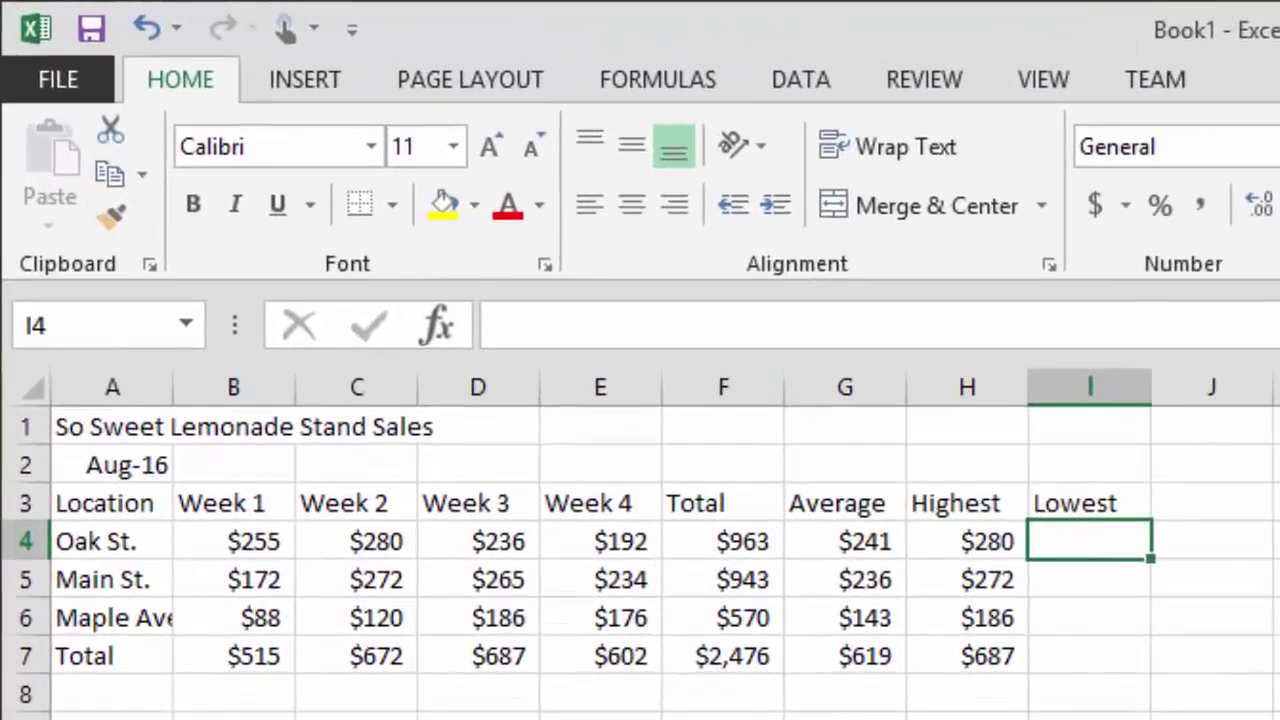
pyautogui.click(1275, 290)
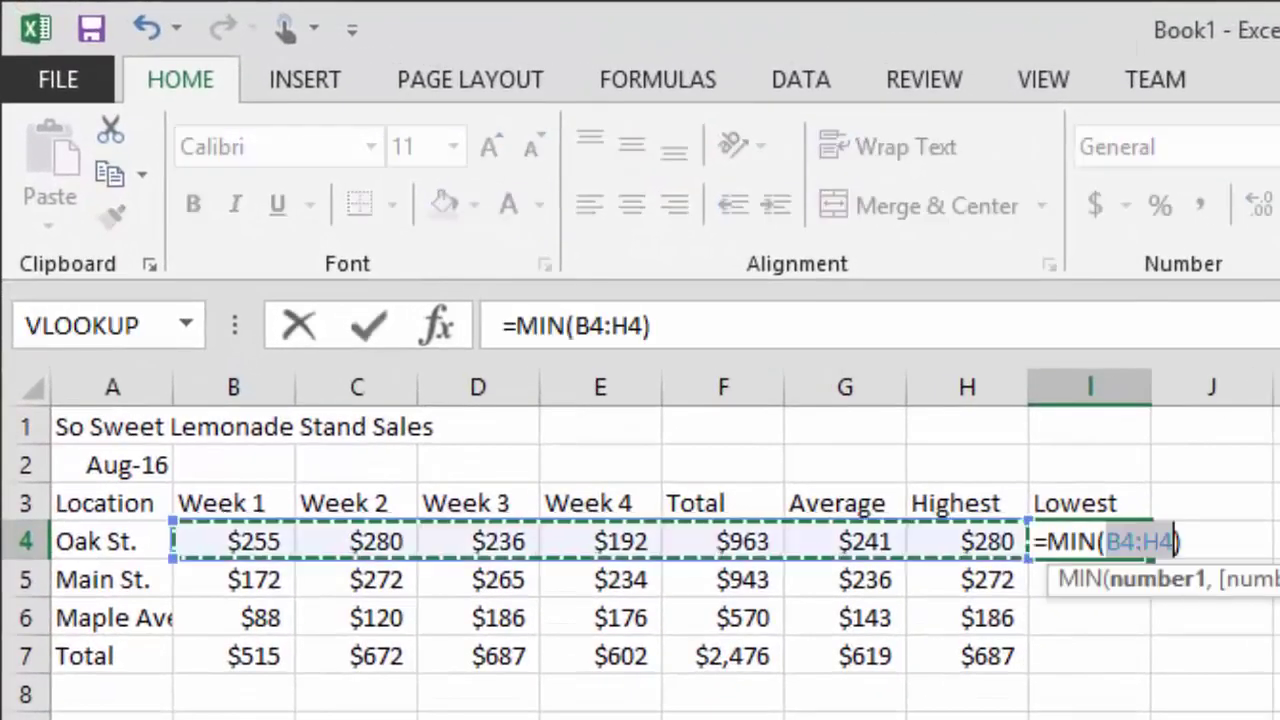
pyautogui.click(252, 540)
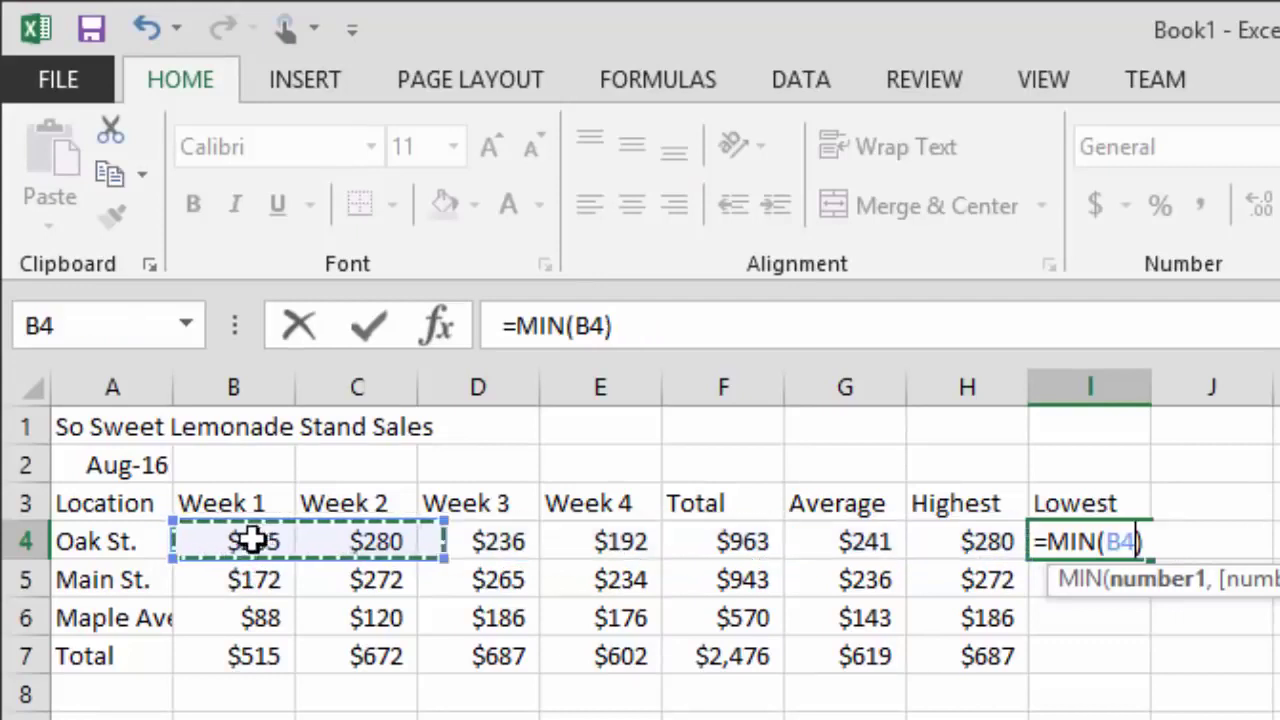
pyautogui.moveTo(252, 540); pyautogui.dragTo(632, 537)
pyautogui.press('Return')
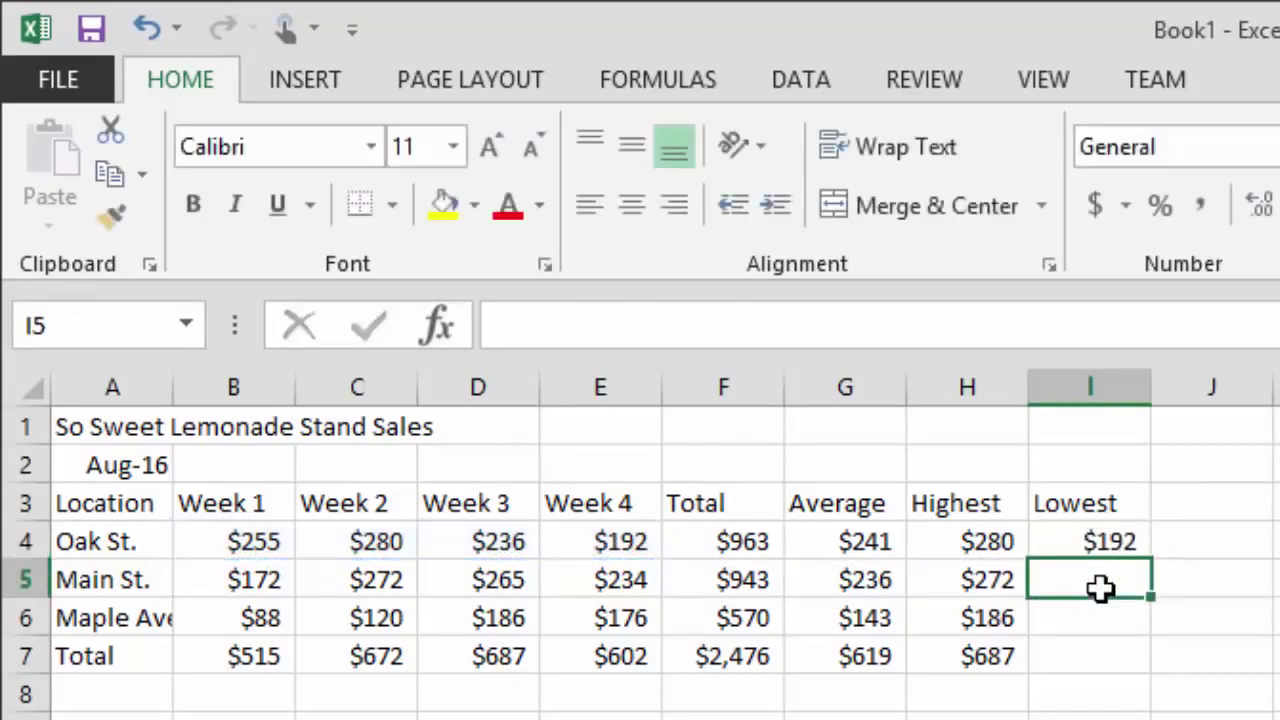
pyautogui.press('Up')
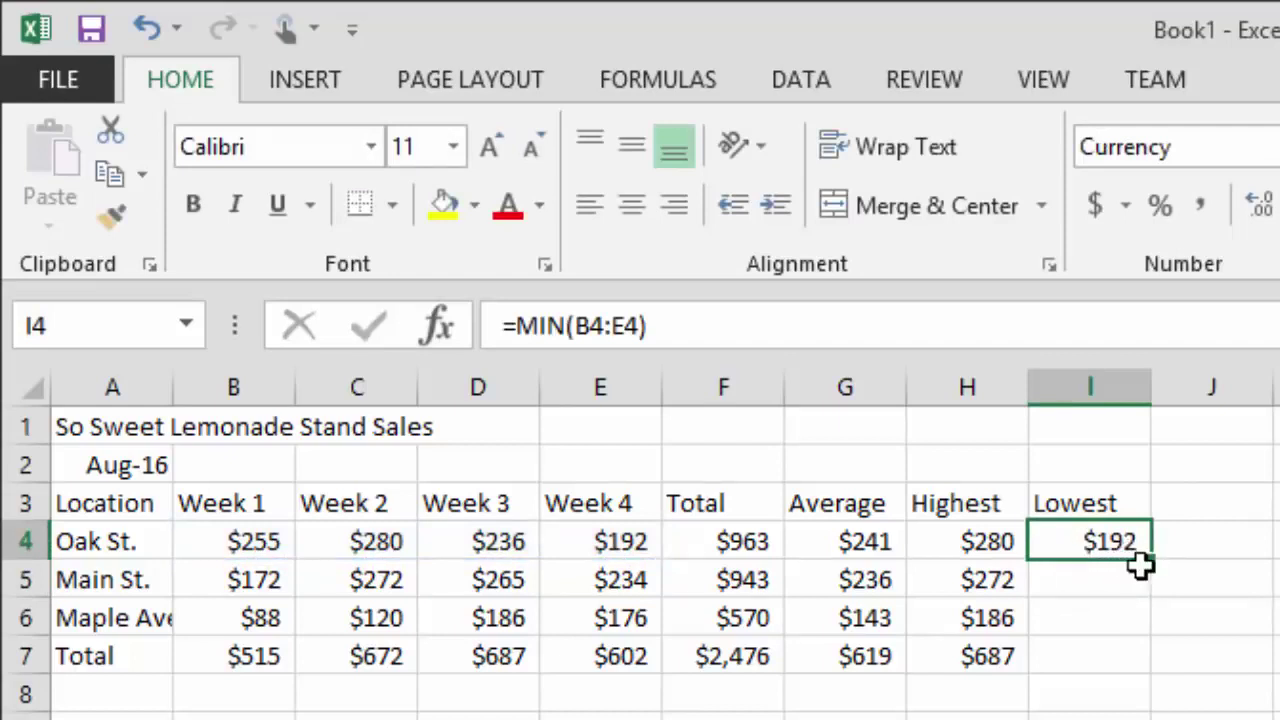
pyautogui.moveTo(1153, 563); pyautogui.dragTo(1150, 668)
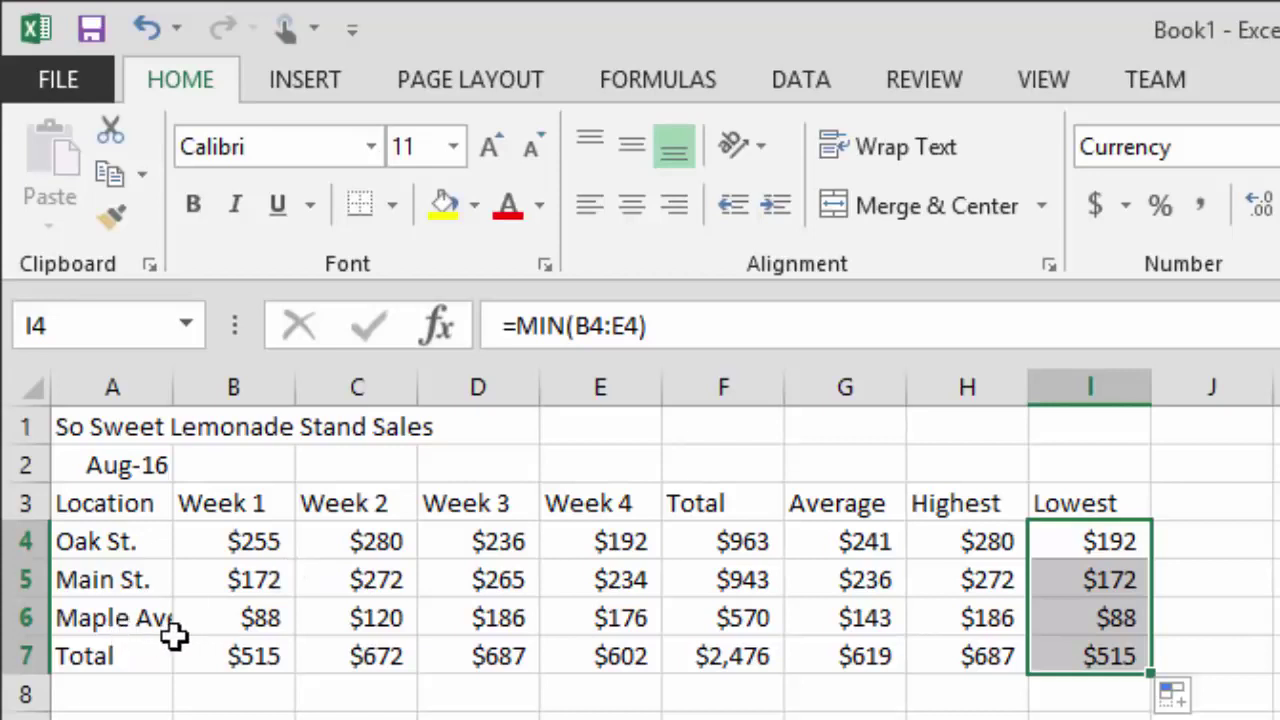
# Inspect the contents of the Maple Ave. location cell A6 and its Week 1 sales cell B6.
pyautogui.click(110, 620)
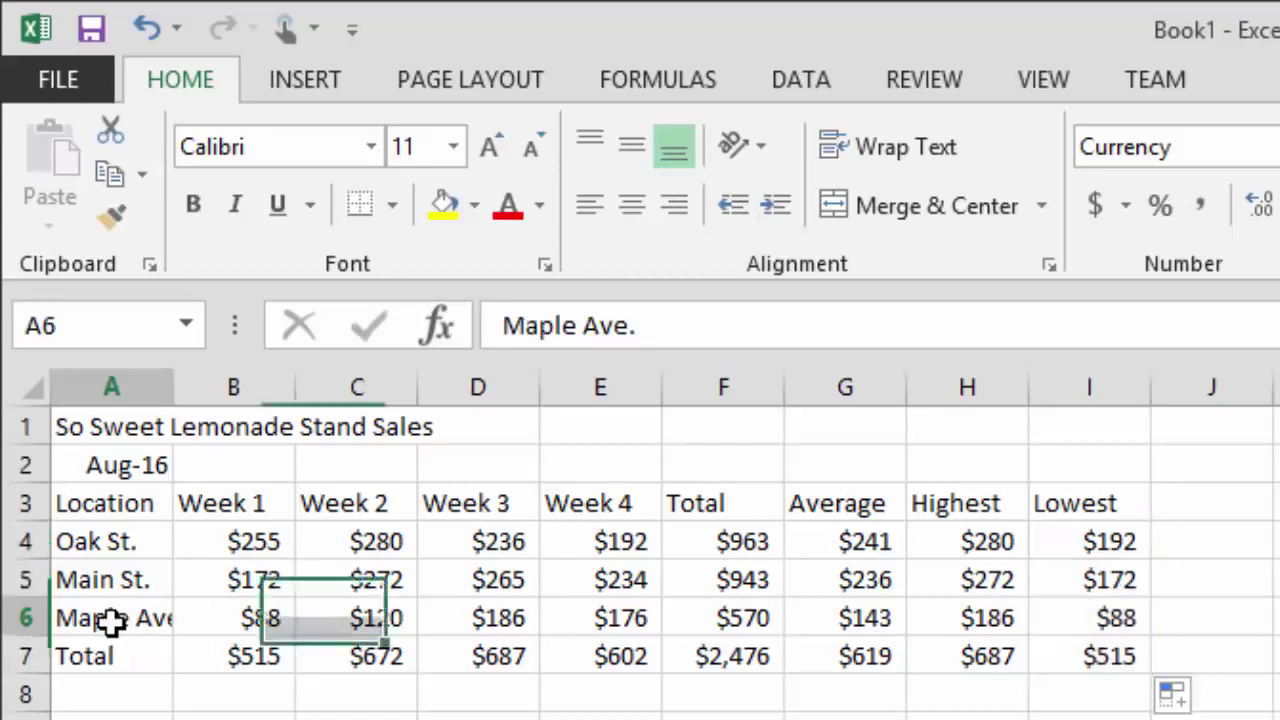
pyautogui.click(200, 618)
pyautogui.click(150, 618)
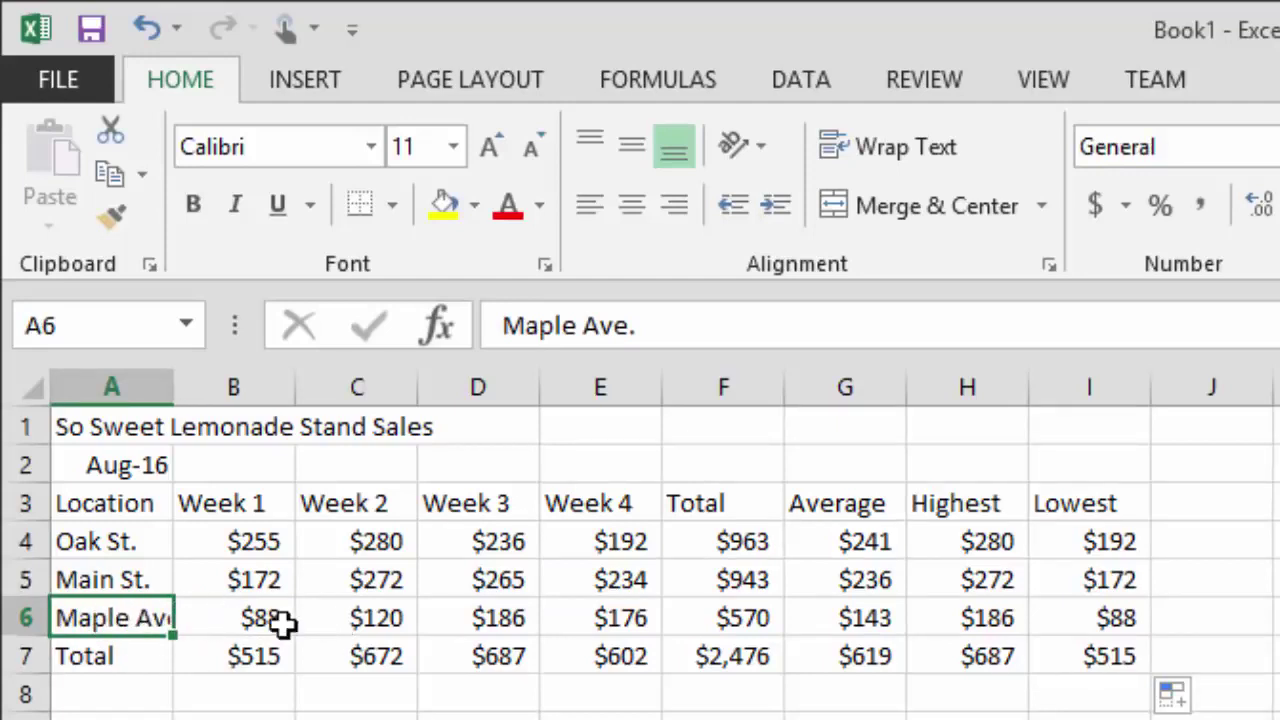
pyautogui.click(247, 618)
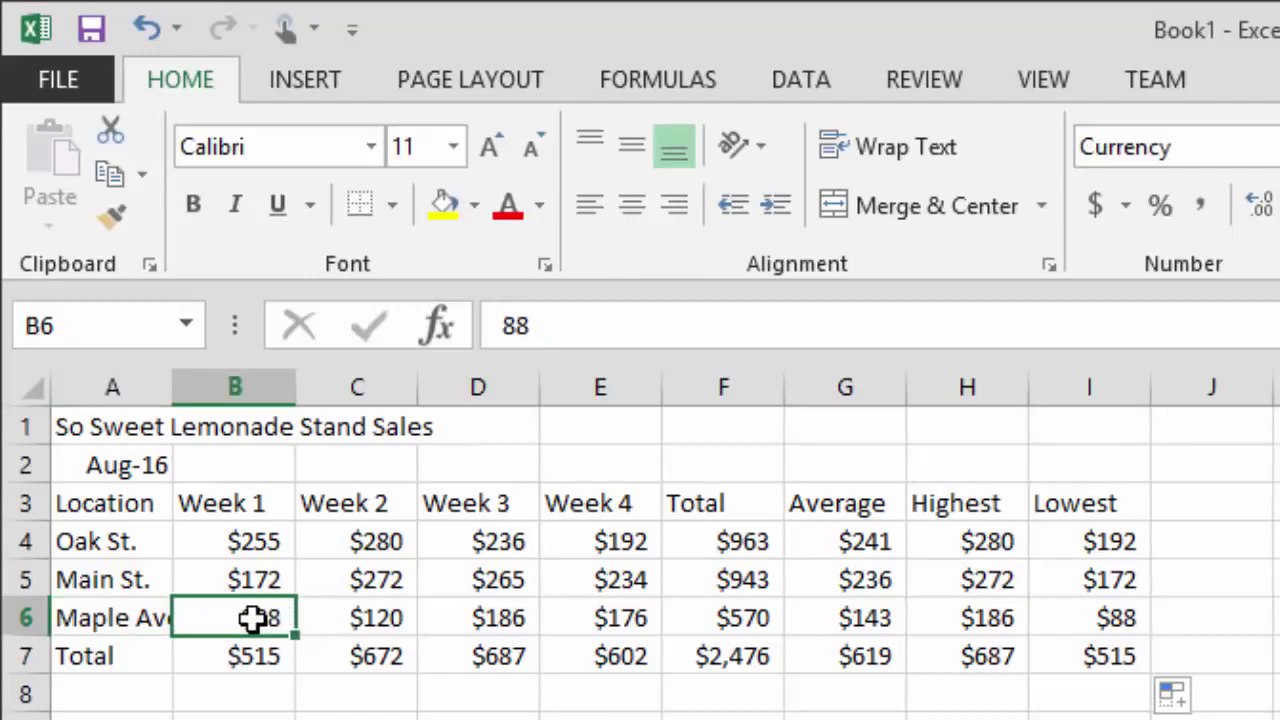
pyautogui.click(143, 612)
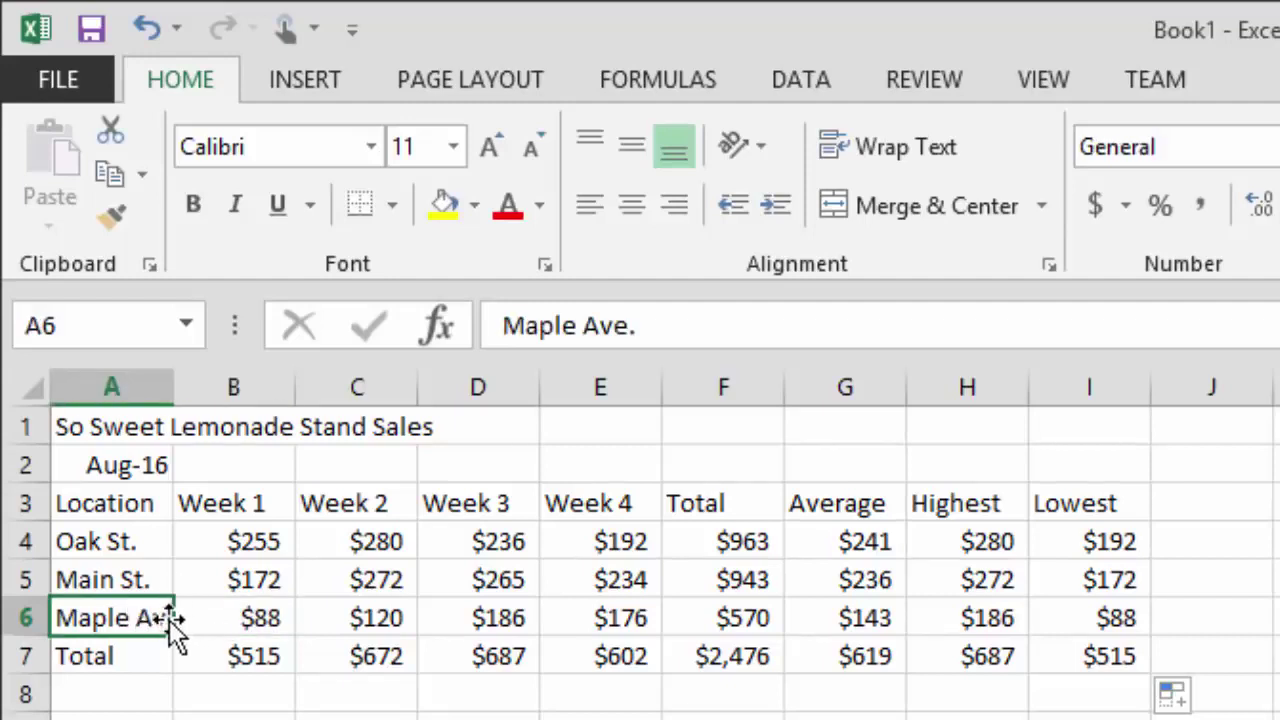
pyautogui.click(243, 618)
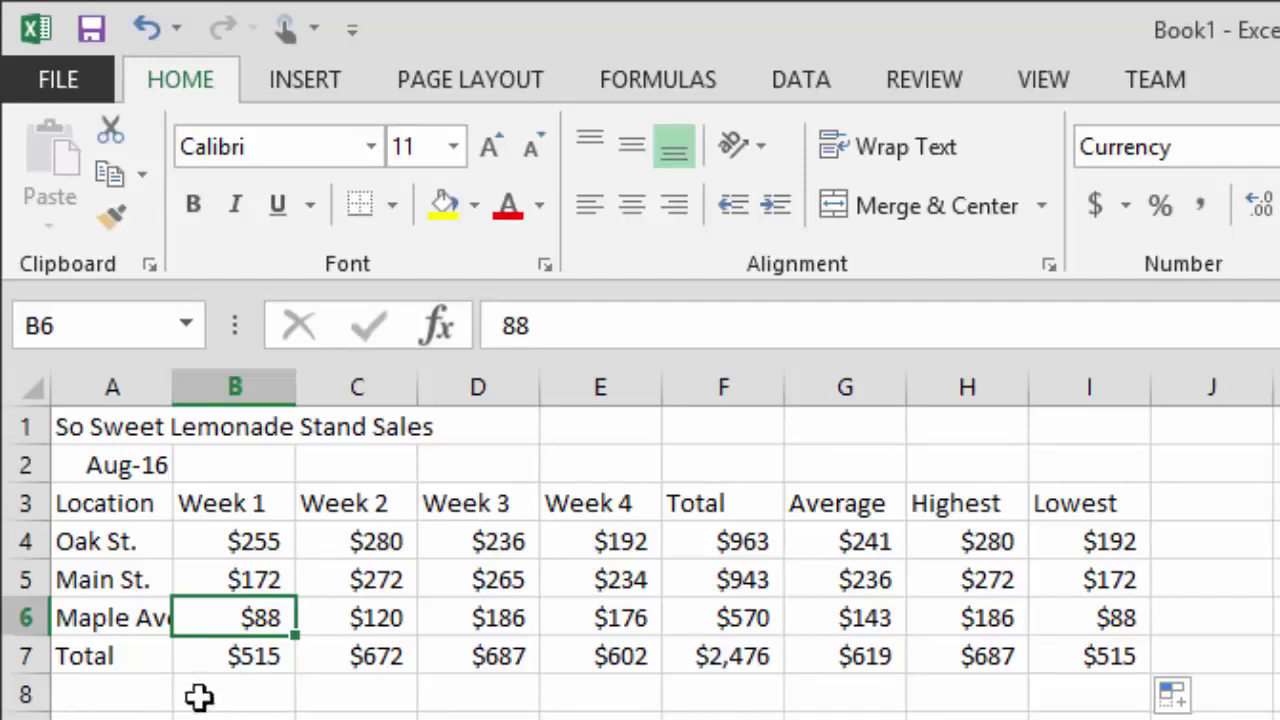
# Insert a 2-D line chart with markers from the weekly sales per location in A3:E6.
pyautogui.click(114, 503)
pyautogui.moveTo(152, 538); pyautogui.dragTo(606, 608)
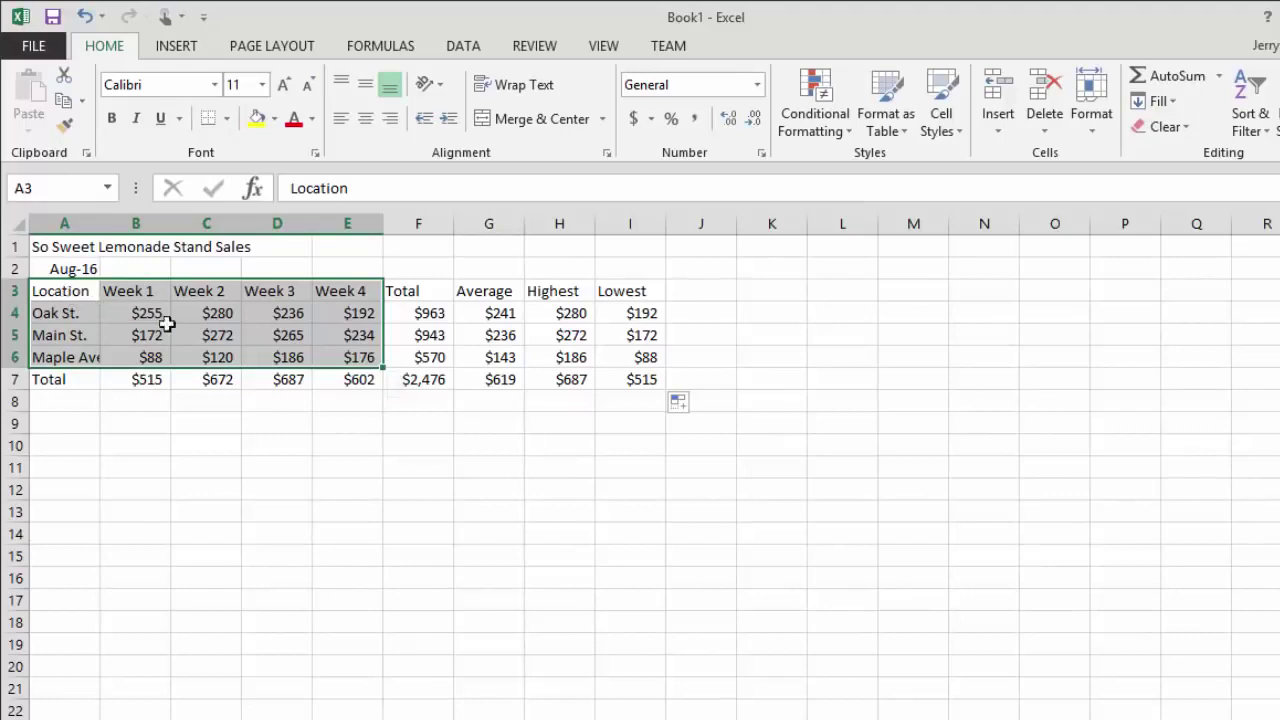
pyautogui.moveTo(375, 365)
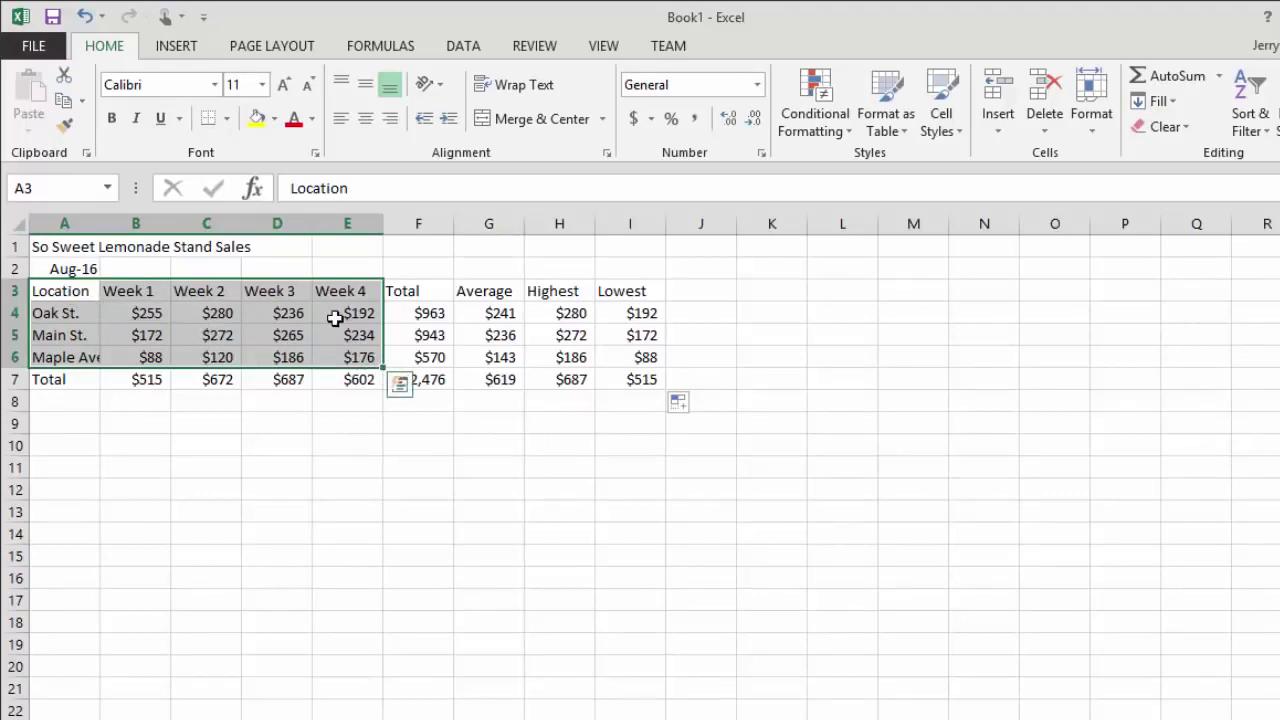
pyautogui.click(161, 50)
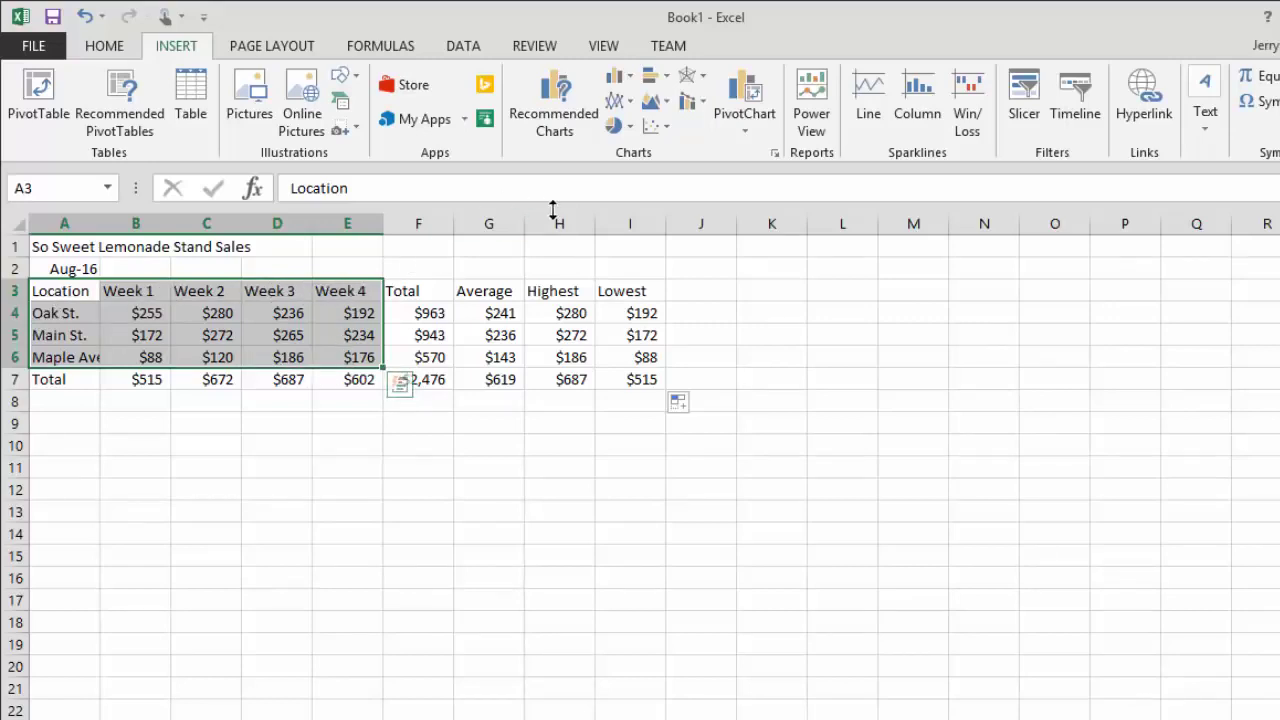
pyautogui.click(630, 104)
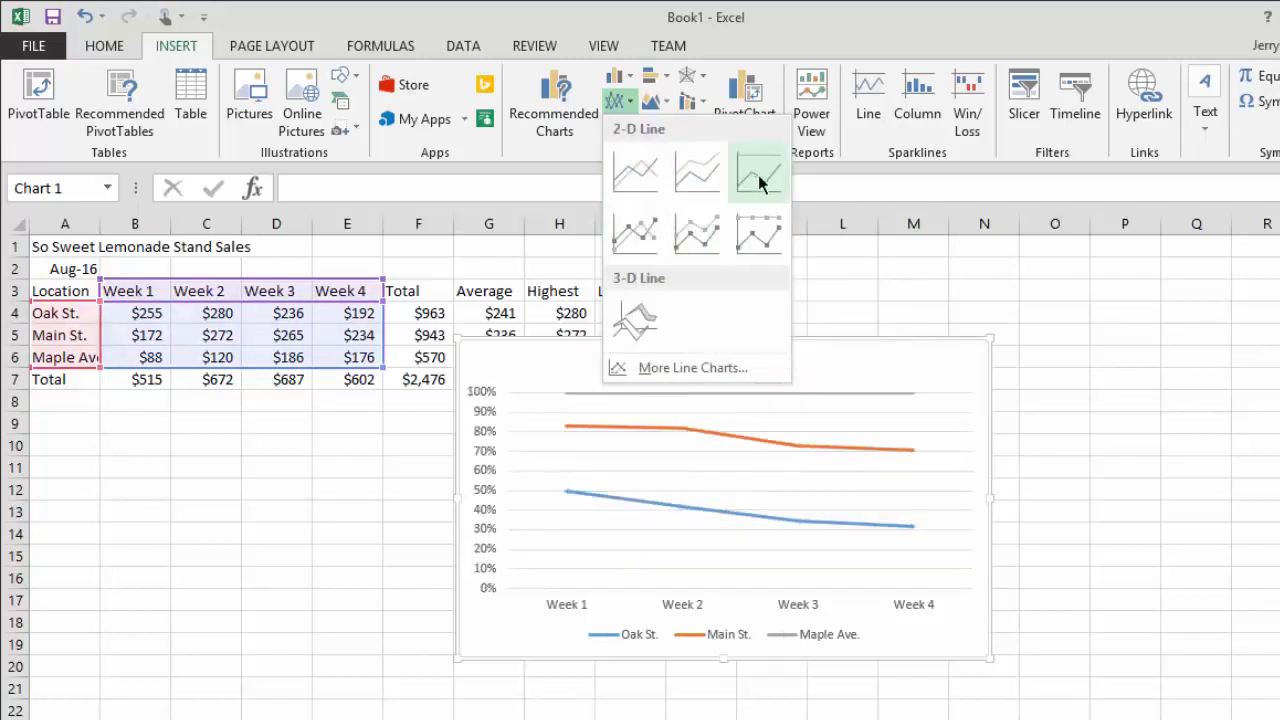
pyautogui.click(643, 230)
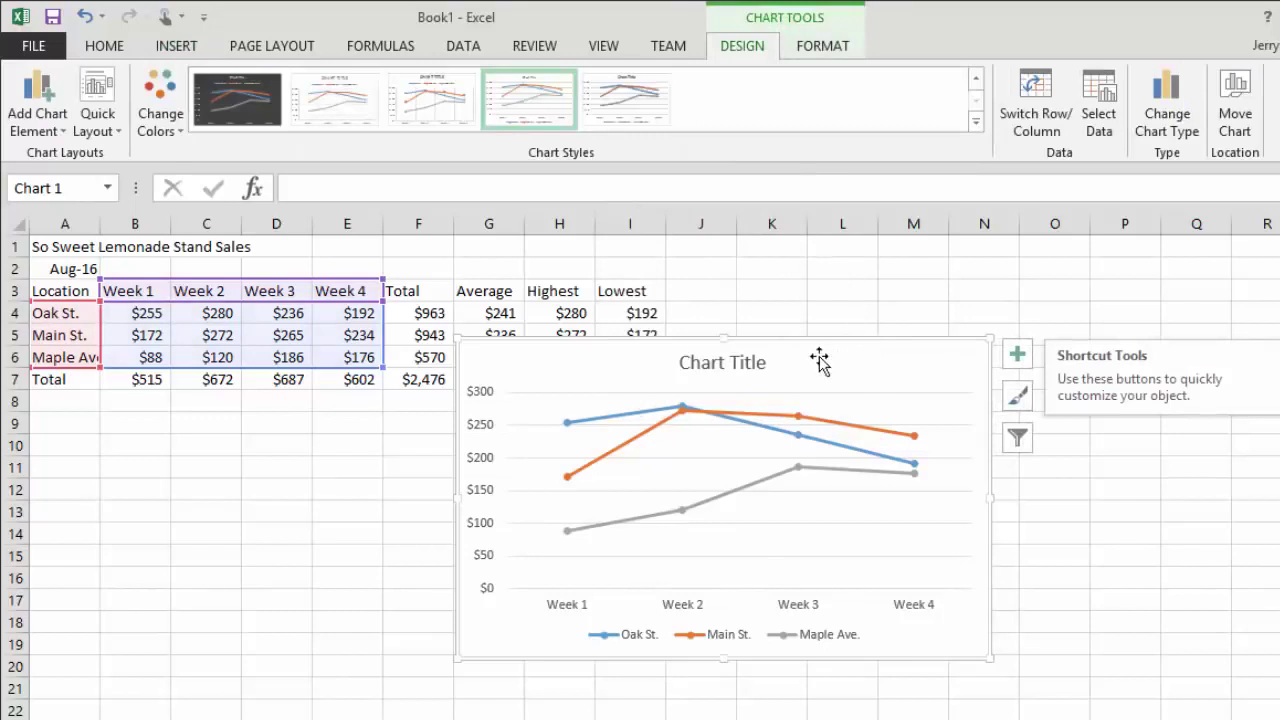
# Title the line chart "So Sweet Lemonade Stand Sales" with "August 2016" on a second line.
pyautogui.click(716, 360)
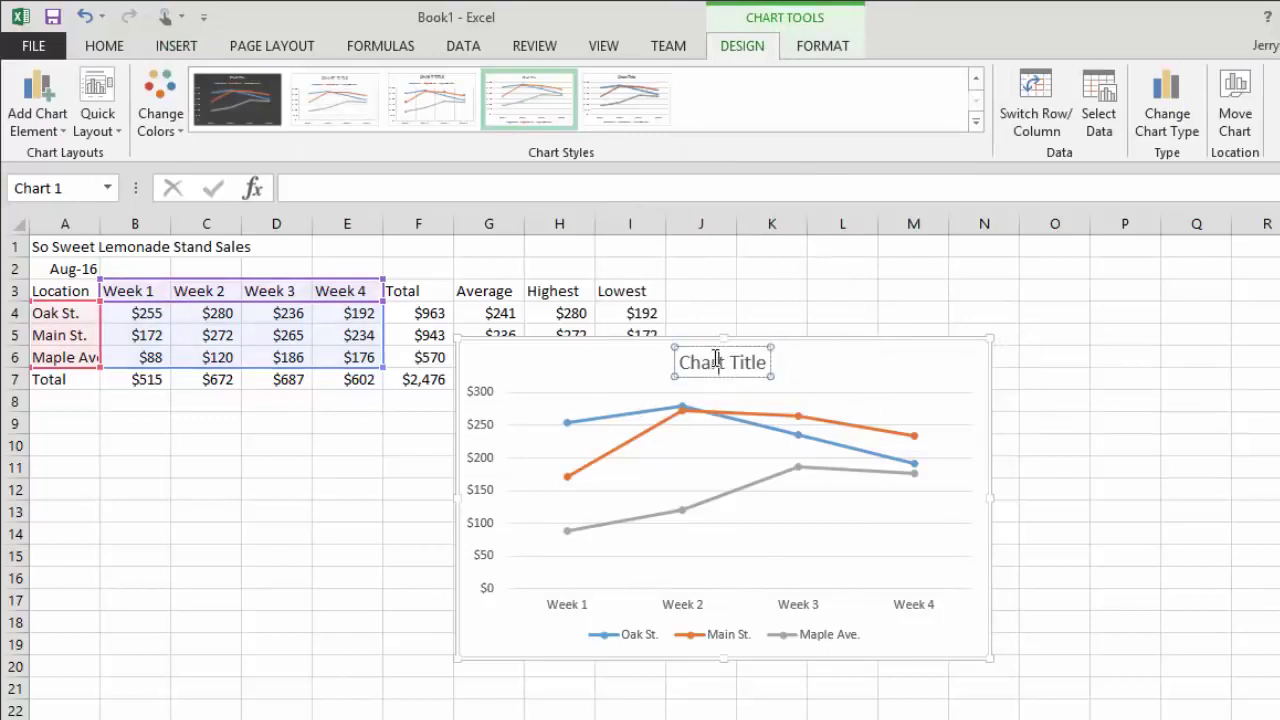
pyautogui.tripleClick(716, 360)
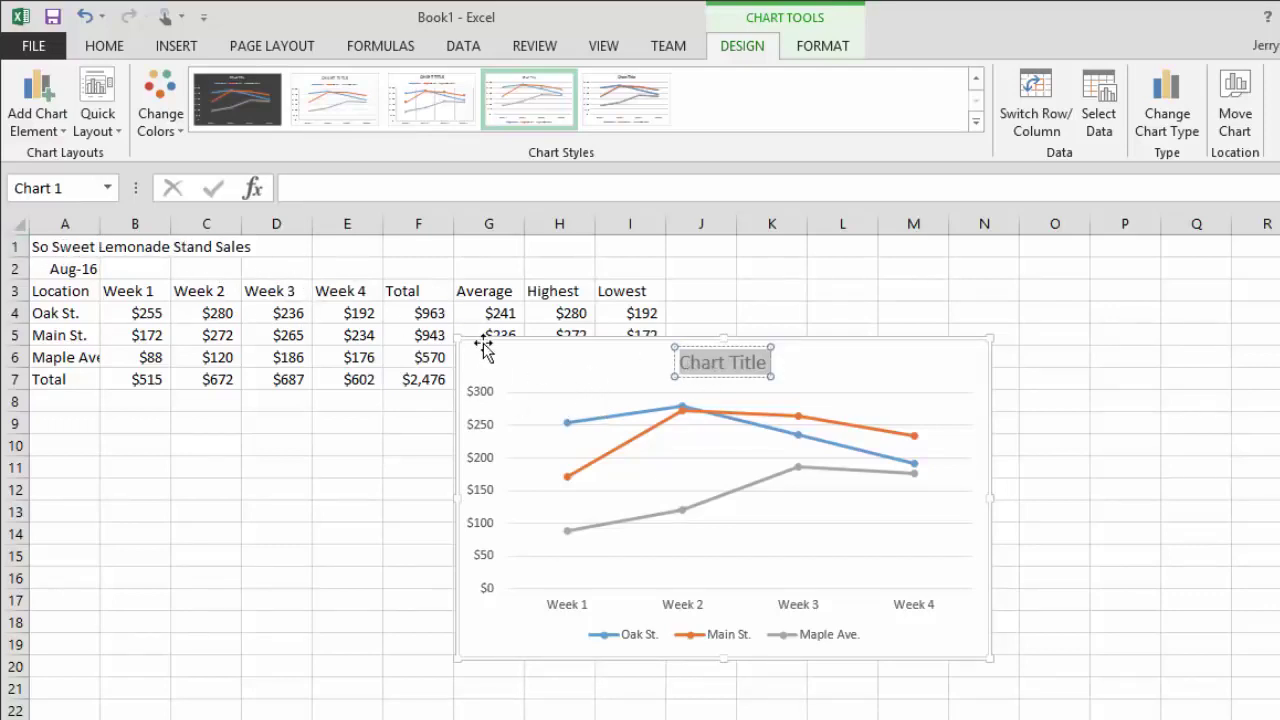
pyautogui.write('So')
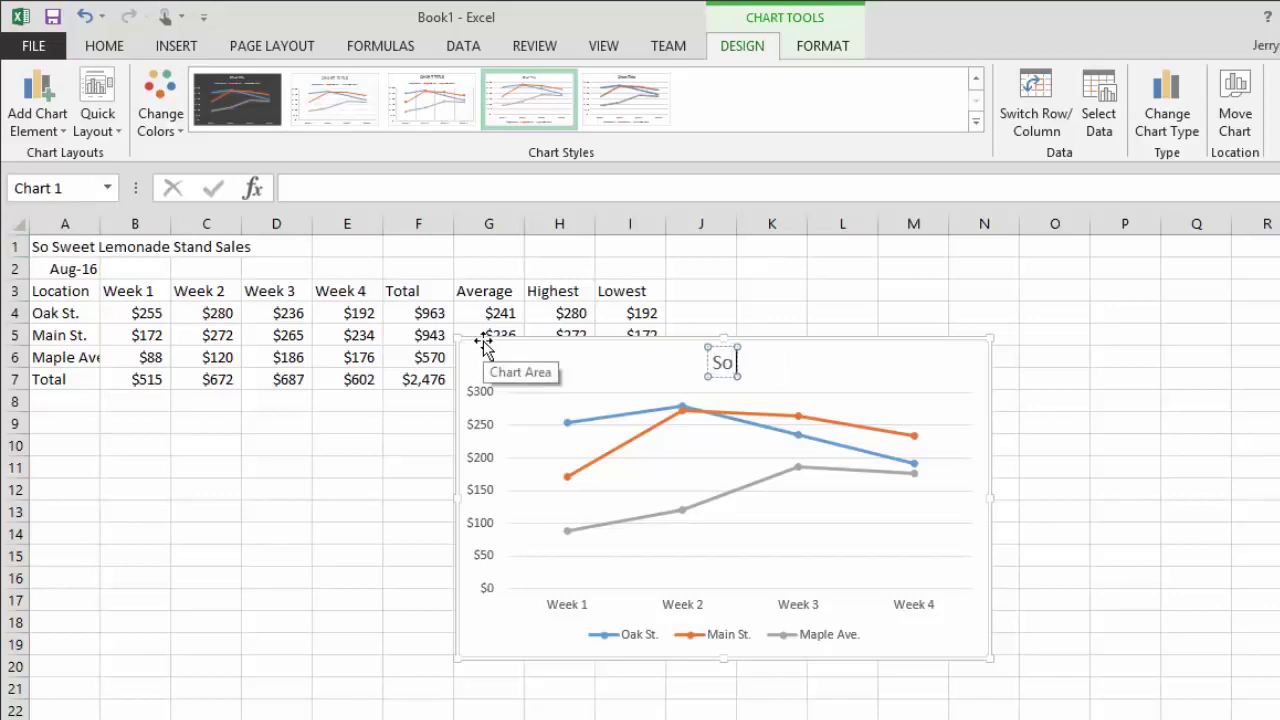
pyautogui.write(' Sweet Lemona')
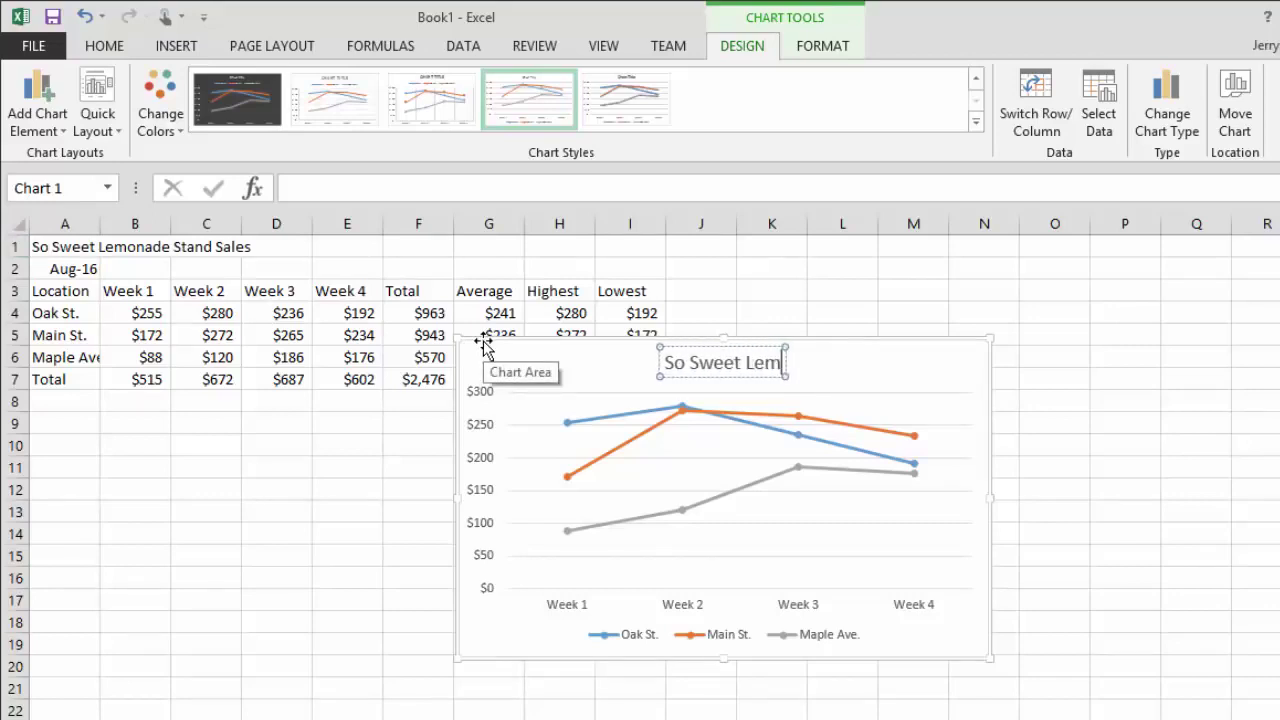
pyautogui.press('BackSpace')
pyautogui.write('ade')
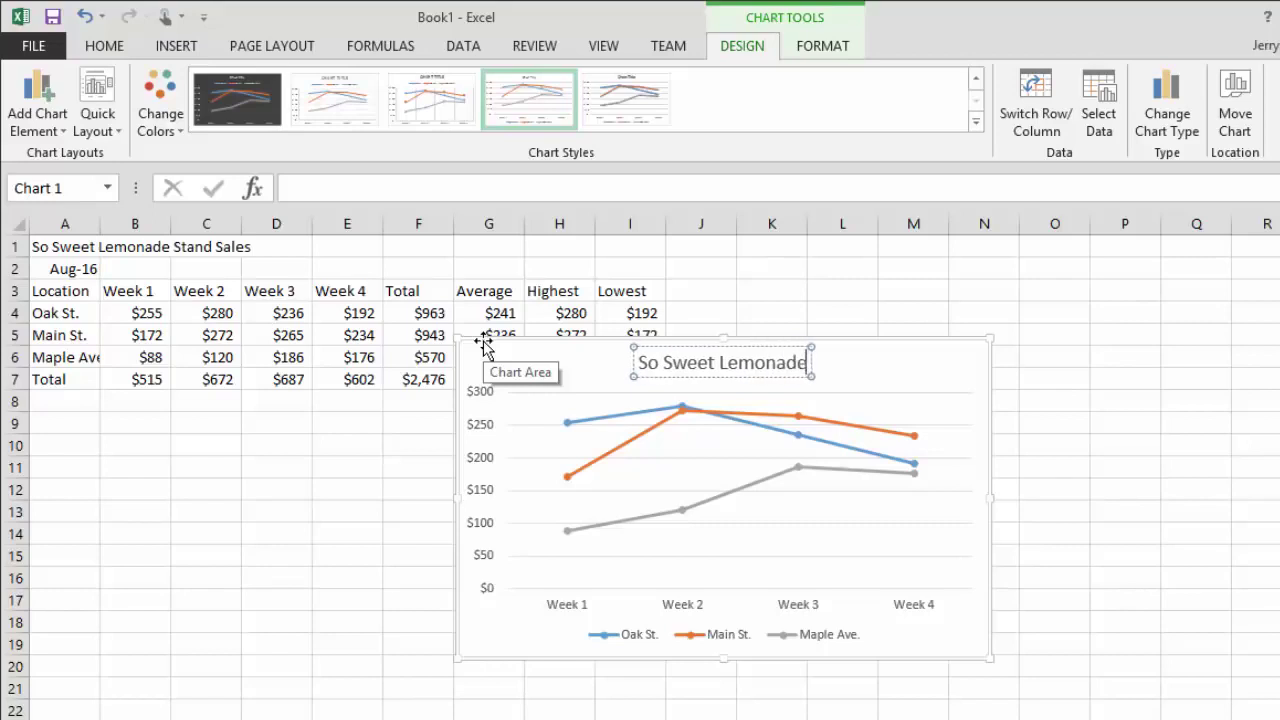
pyautogui.write(' Stand Sales for')
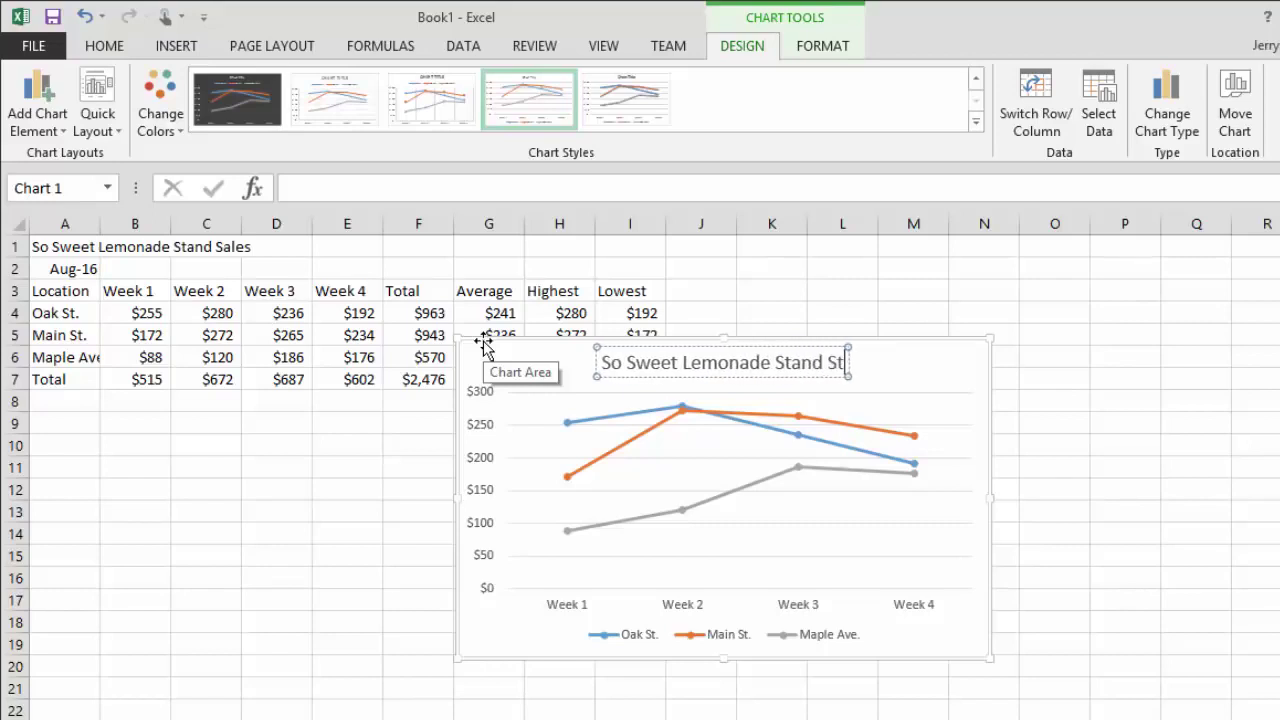
pyautogui.press('BackSpace')
pyautogui.press('BackSpace')
pyautogui.press('BackSpace')
pyautogui.press('BackSpace')
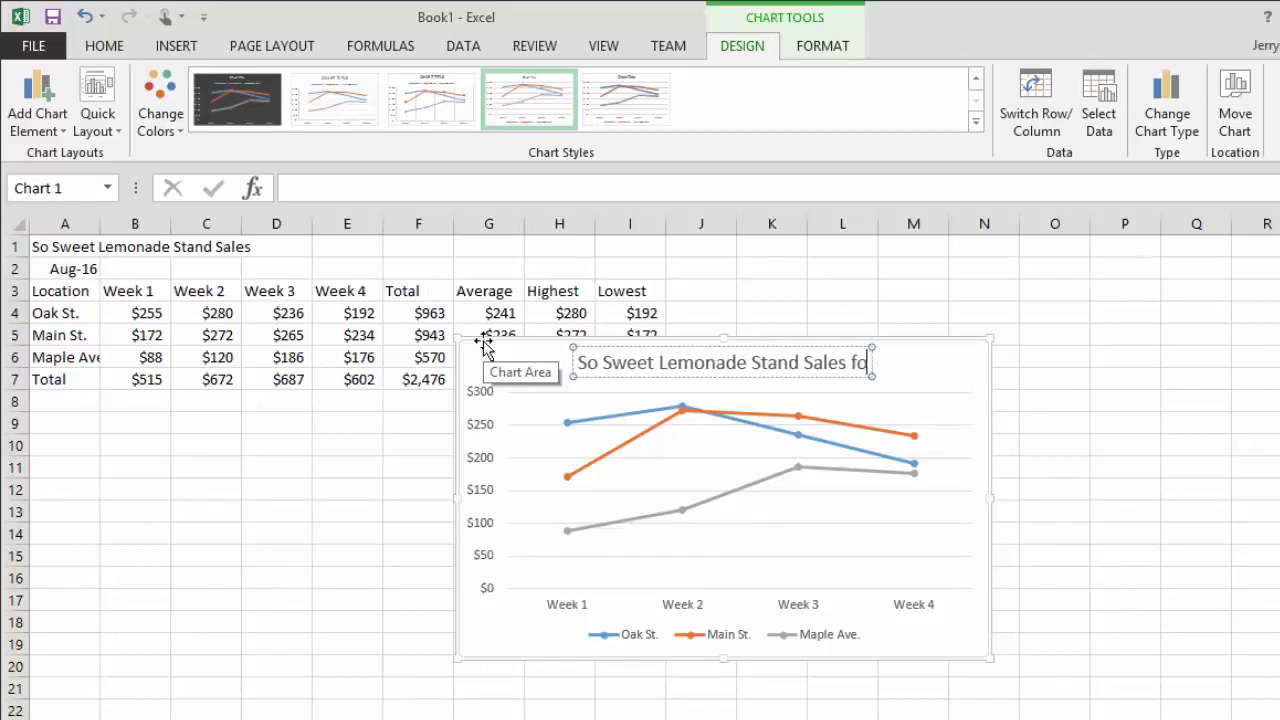
pyautogui.press('Return')
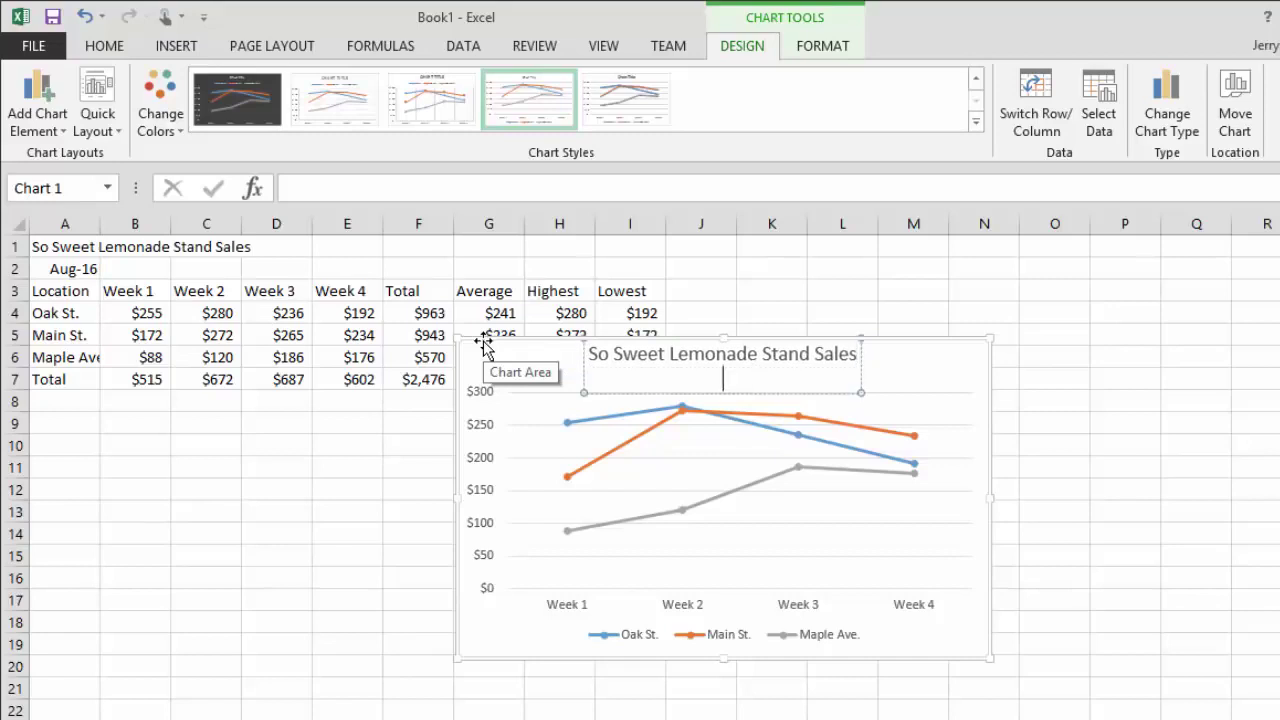
pyautogui.write('August 2016')
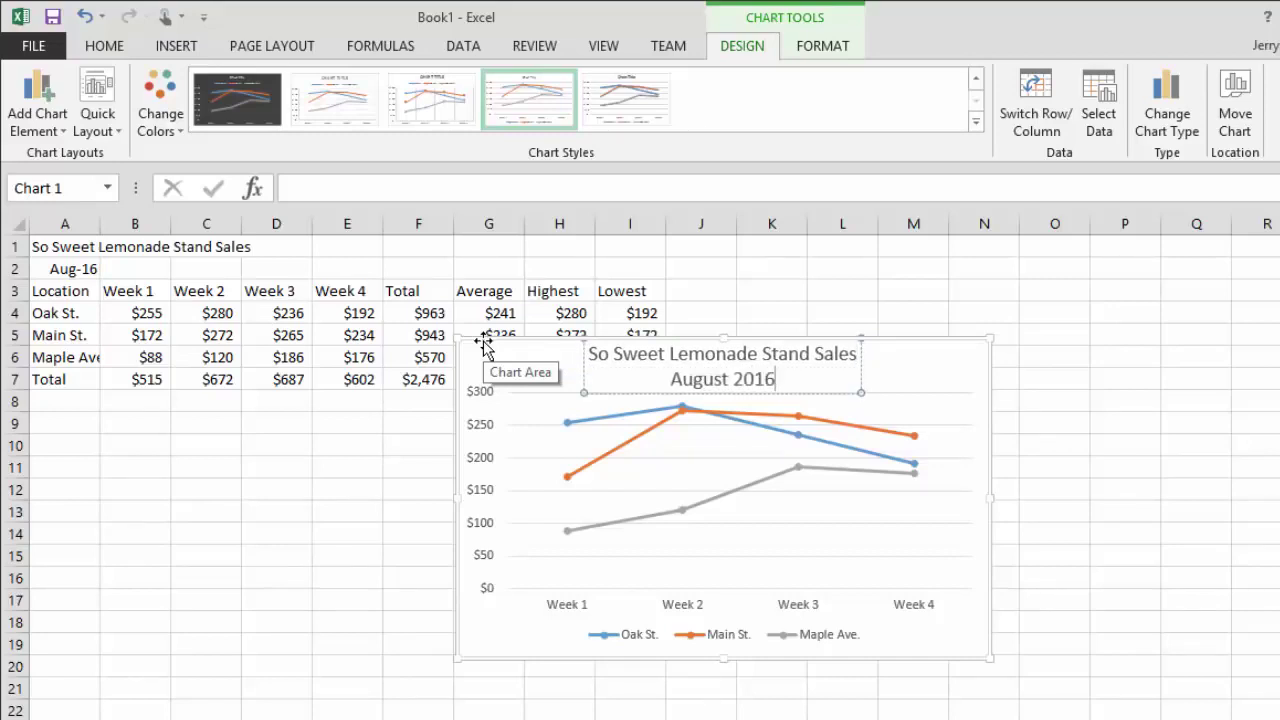
pyautogui.click(1046, 397)
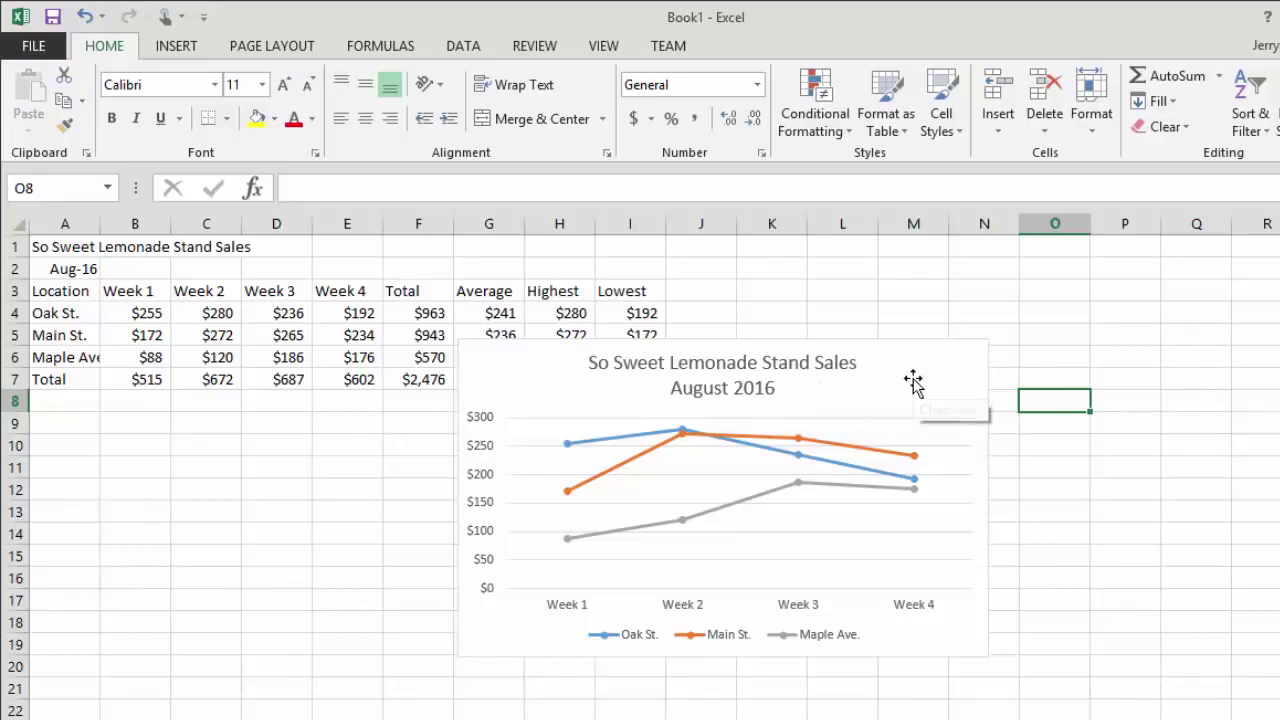
# Move the line chart directly below the sales table, starting at row 8 under columns A to H.
pyautogui.moveTo(916, 375); pyautogui.dragTo(503, 422)
pyautogui.click(768, 470)
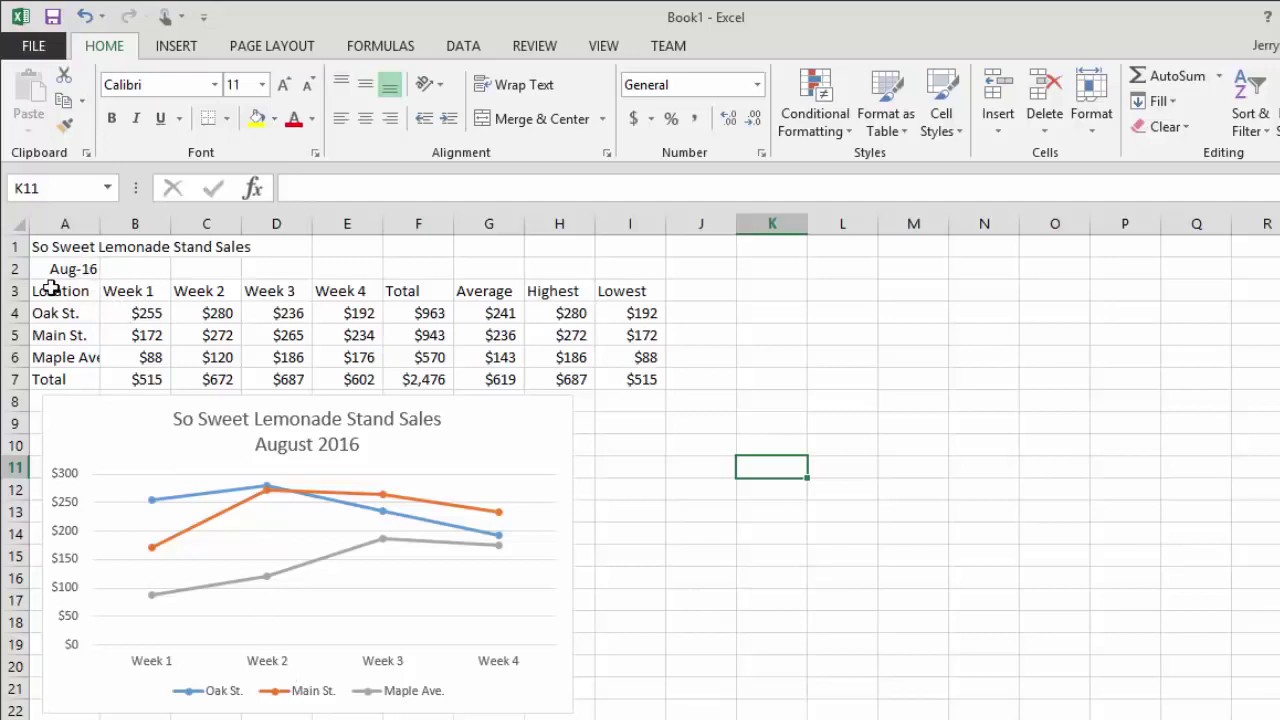
# Insert a 2-D clustered column chart from A3:E6 and place it beside the line chart, below the sales table.
pyautogui.moveTo(50, 288); pyautogui.dragTo(346, 365)
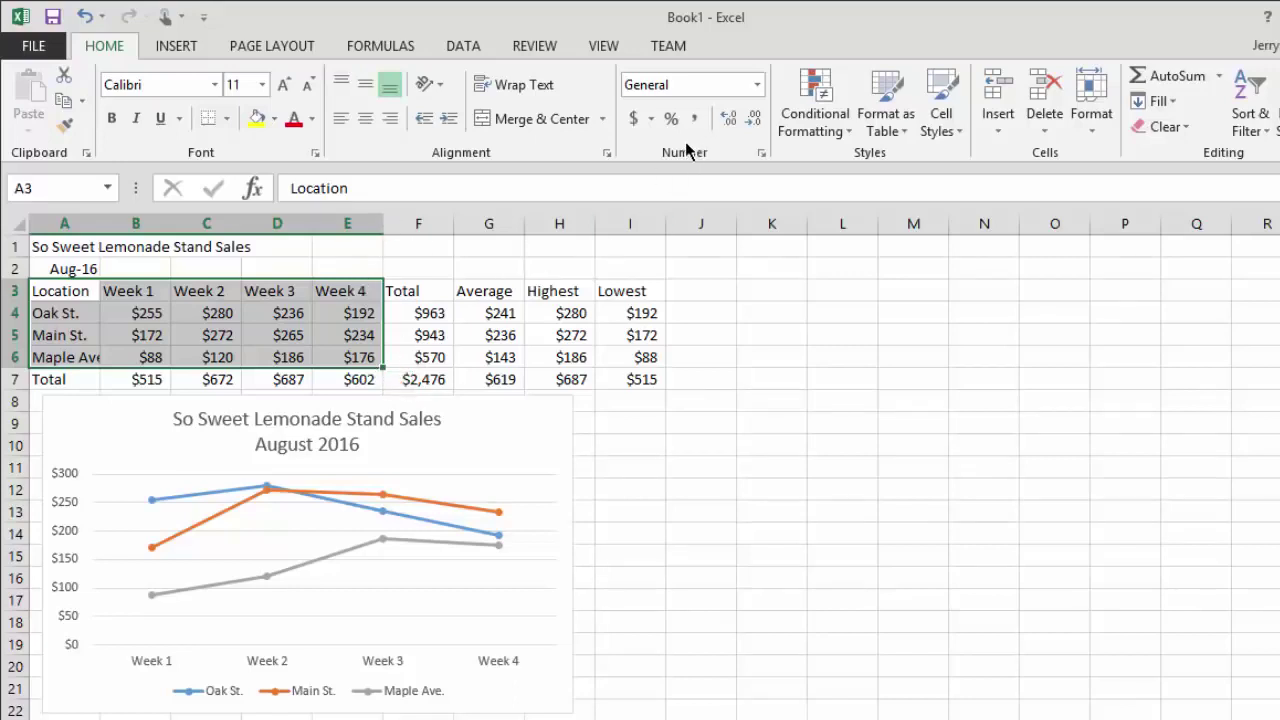
pyautogui.click(200, 45)
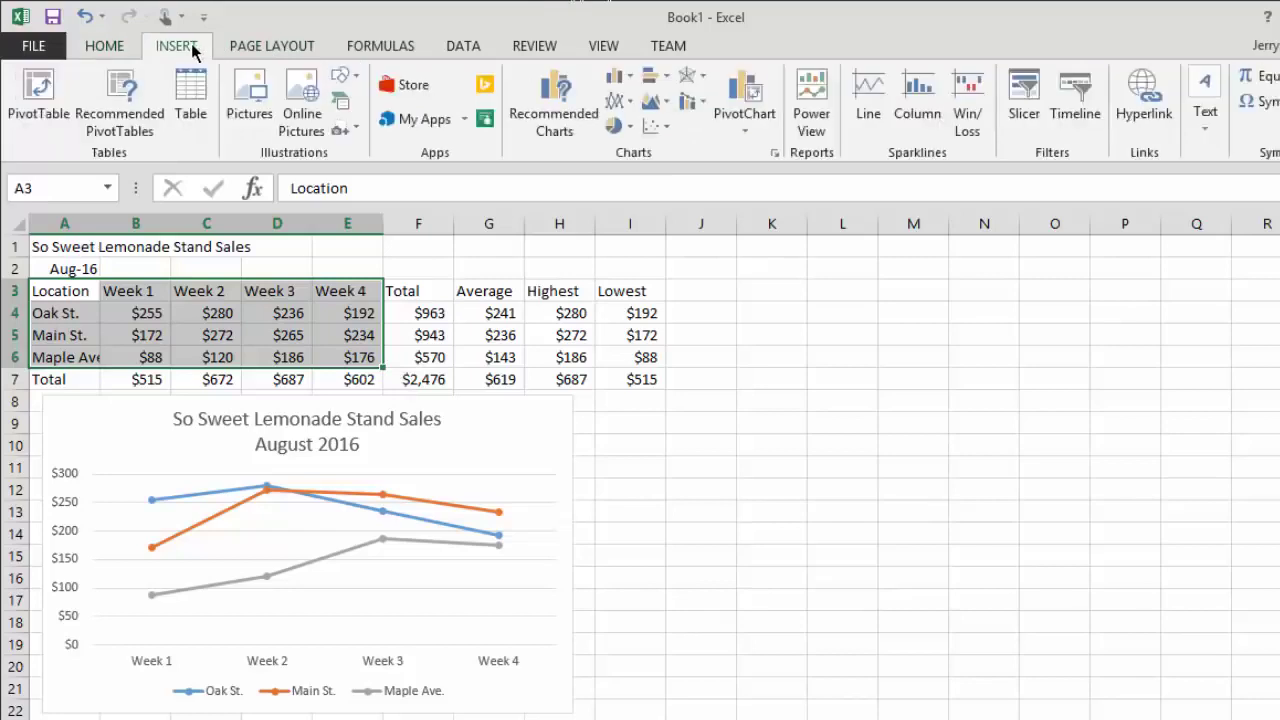
pyautogui.click(613, 78)
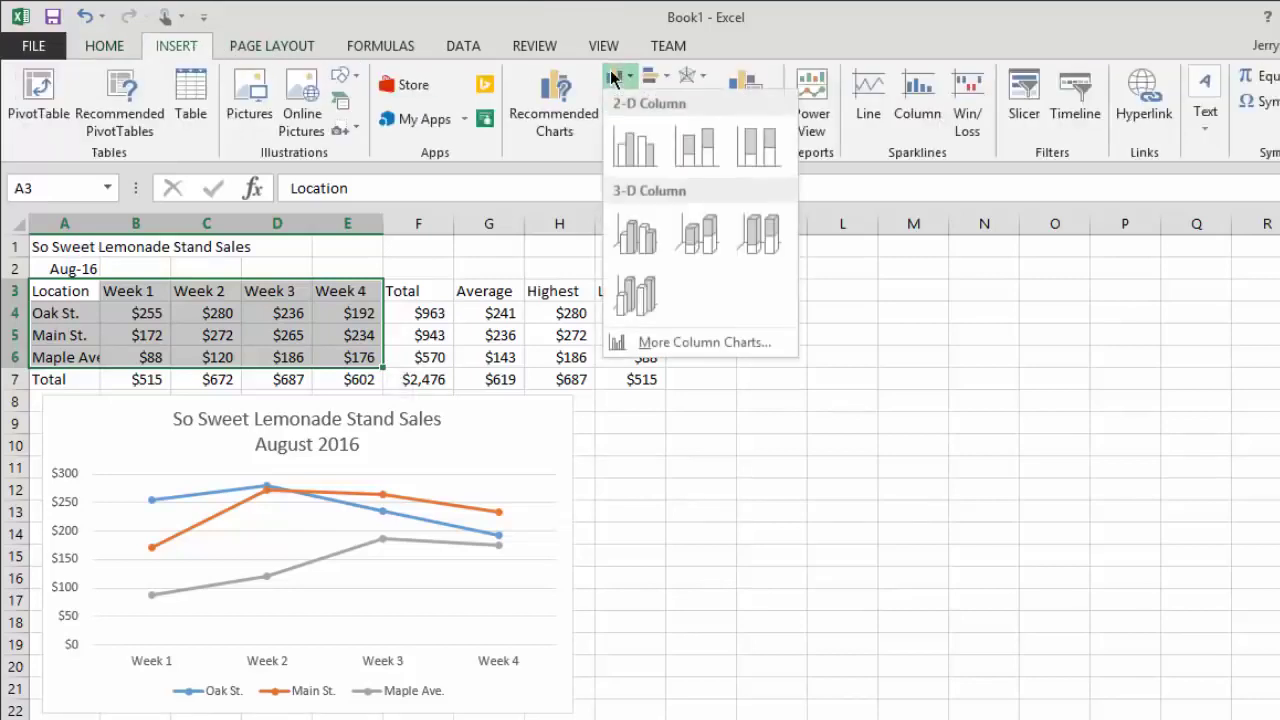
pyautogui.click(636, 150)
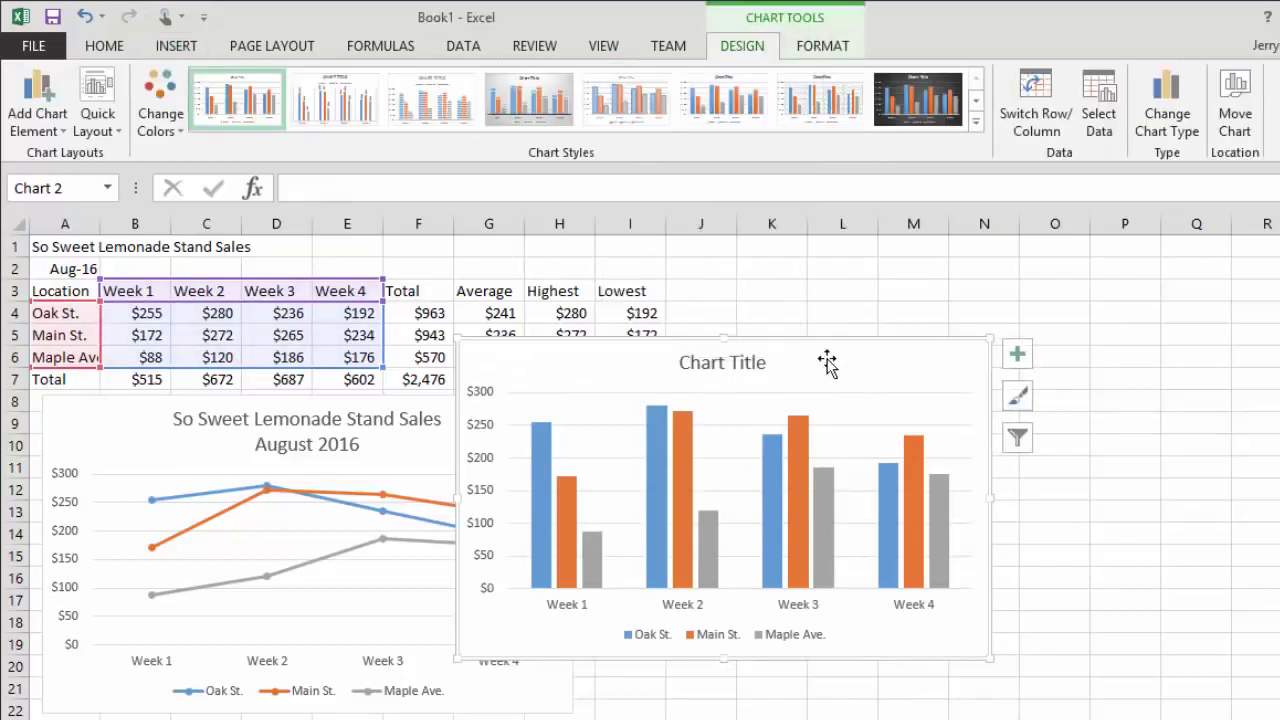
pyautogui.moveTo(826, 360)
pyautogui.mouseDown()
pyautogui.moveTo(958, 431)
pyautogui.moveTo(960, 414)
pyautogui.mouseUp()
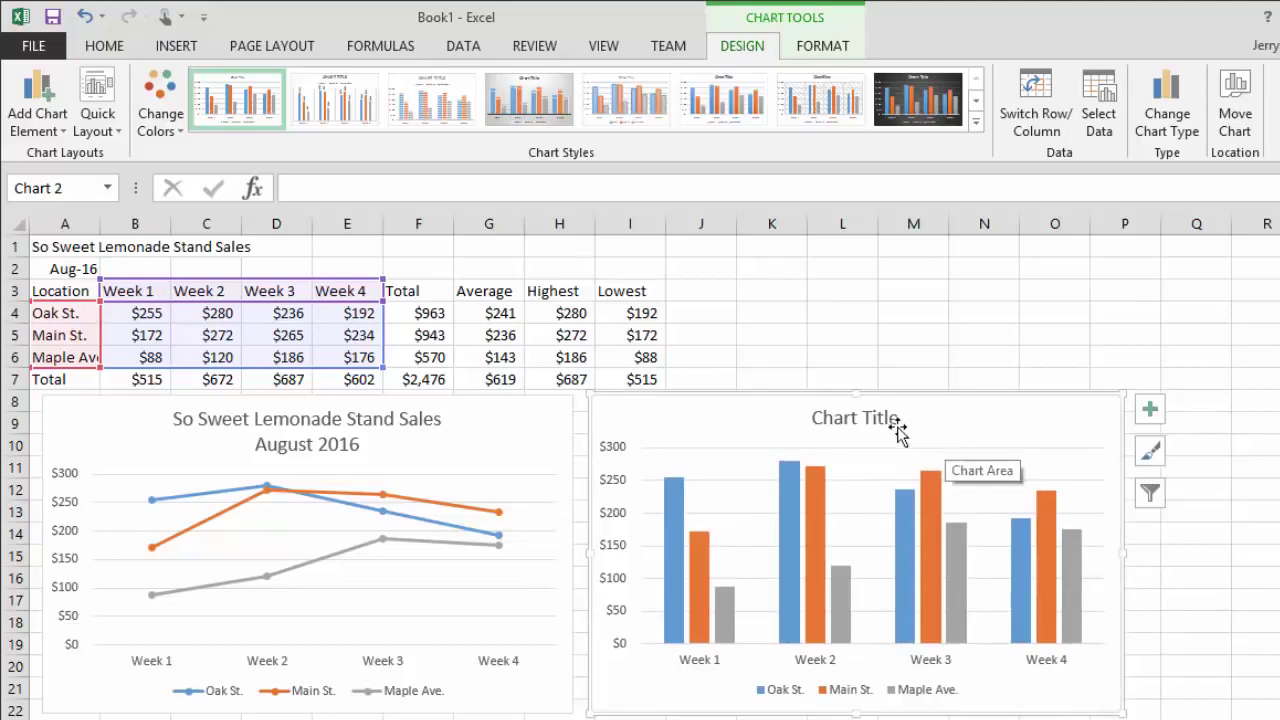
# Title the column chart "So Sweet Lemonade Stand Sales" with "August 2016" on a second line.
pyautogui.click(846, 419)
pyautogui.doubleClick(845, 418)
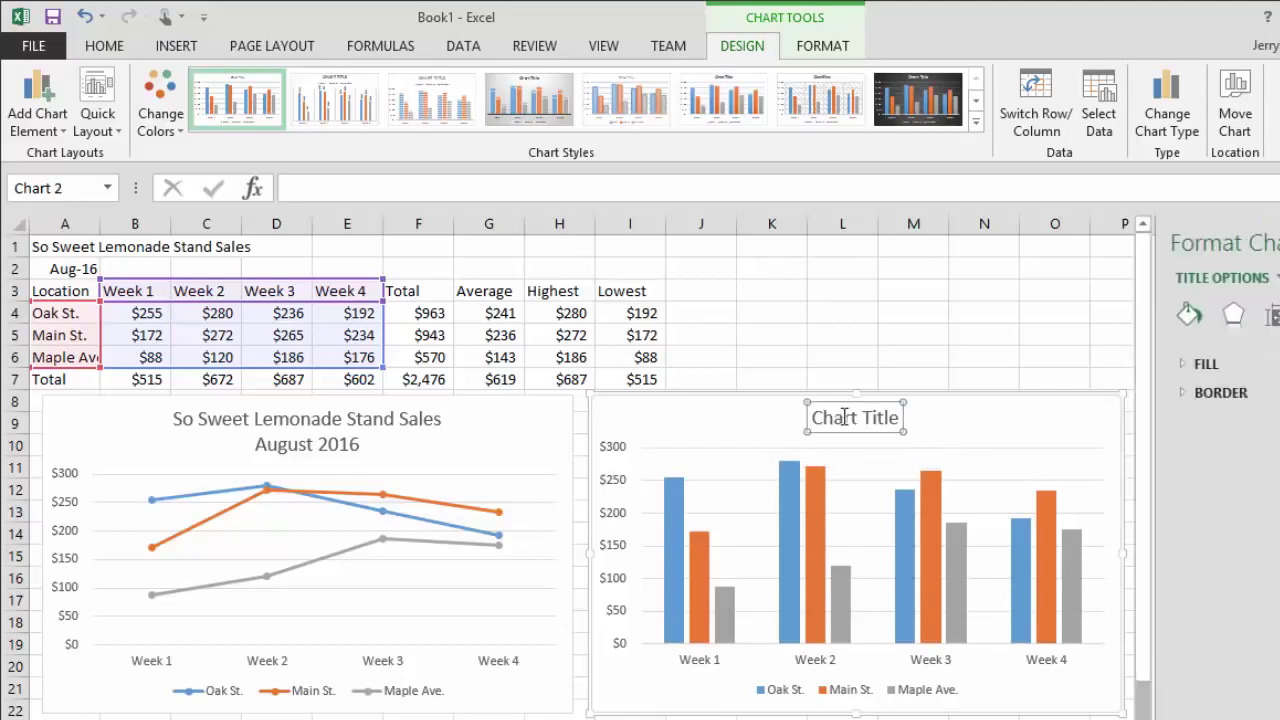
pyautogui.click(810, 420)
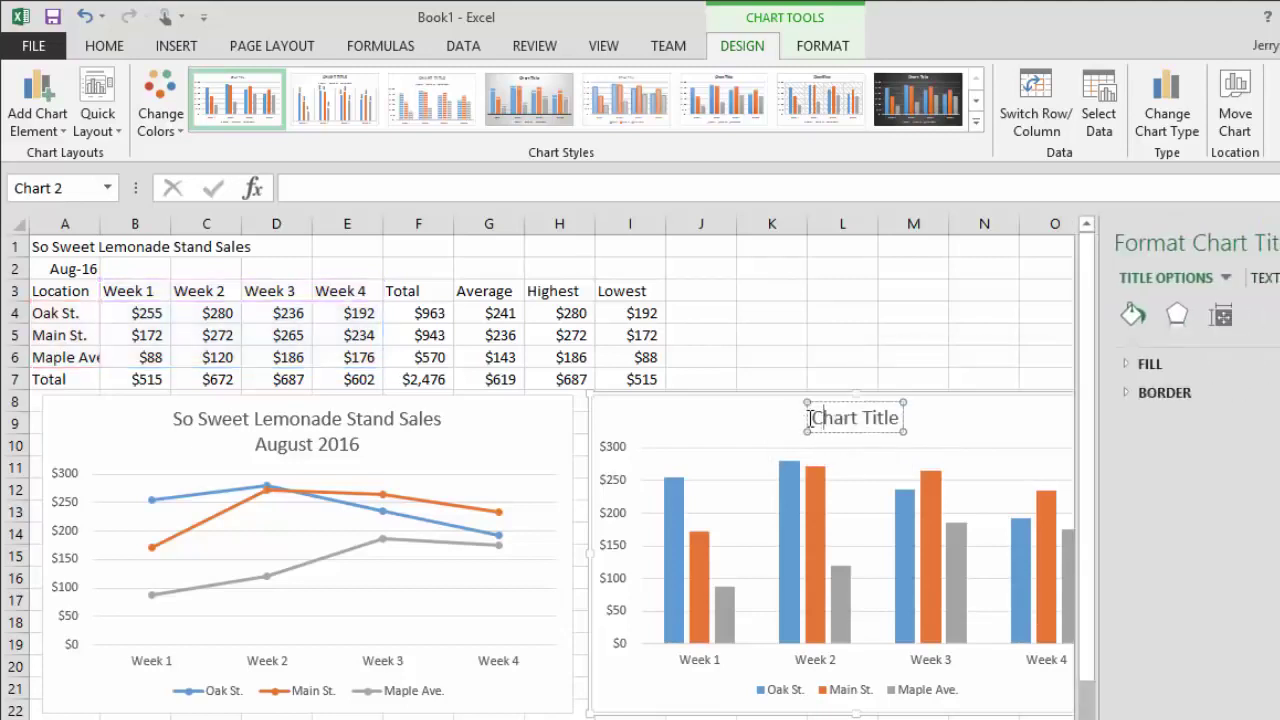
pyautogui.moveTo(816, 418); pyautogui.dragTo(916, 418)
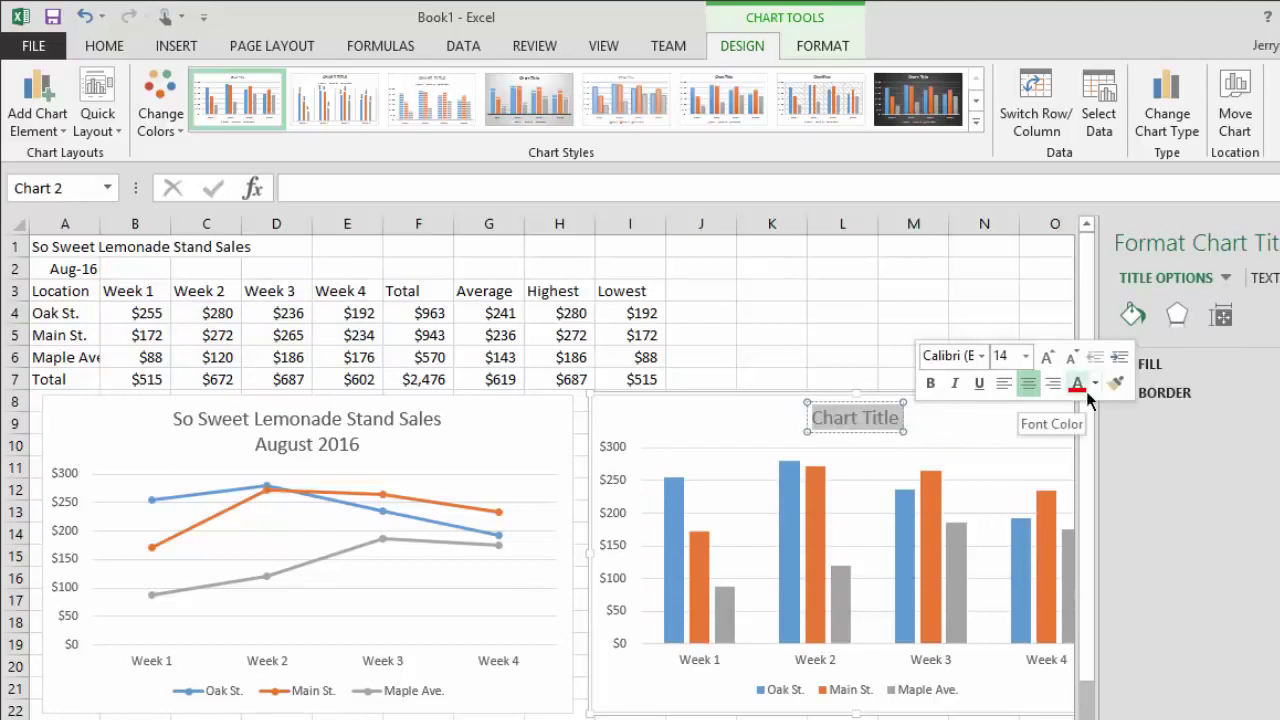
pyautogui.write('So S')
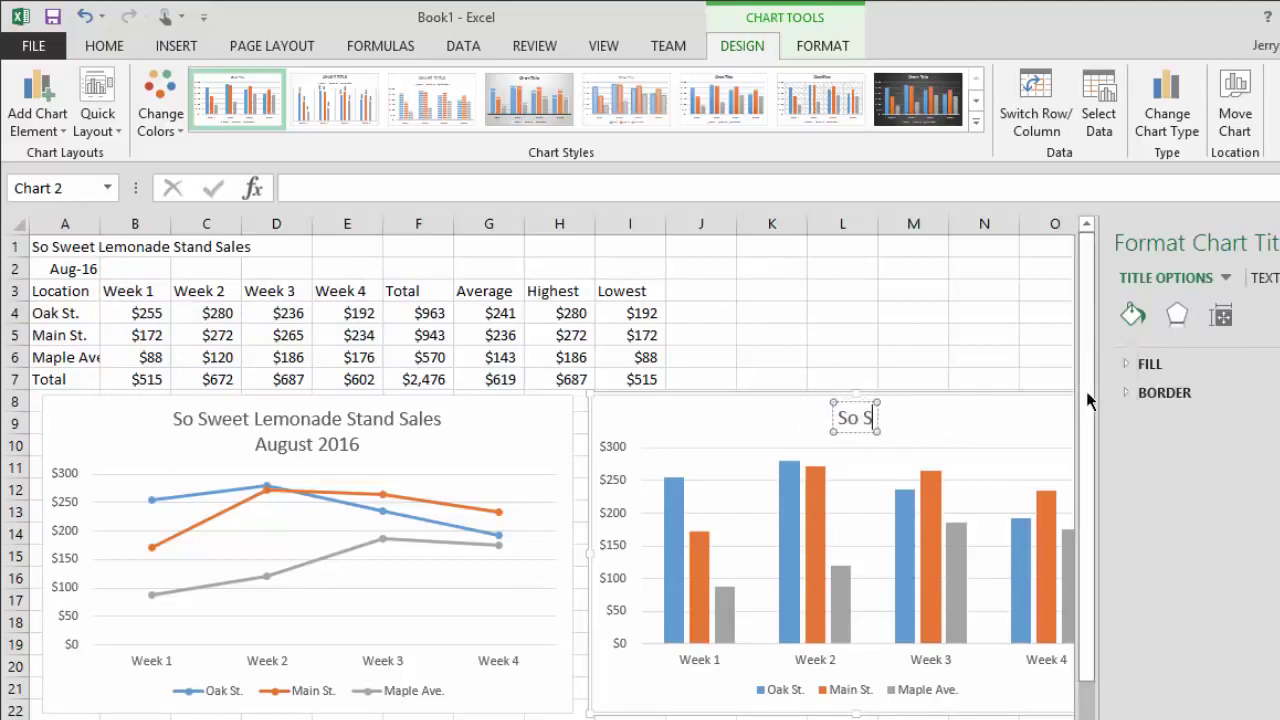
pyautogui.write('weet Lemo')
pyautogui.write('na')
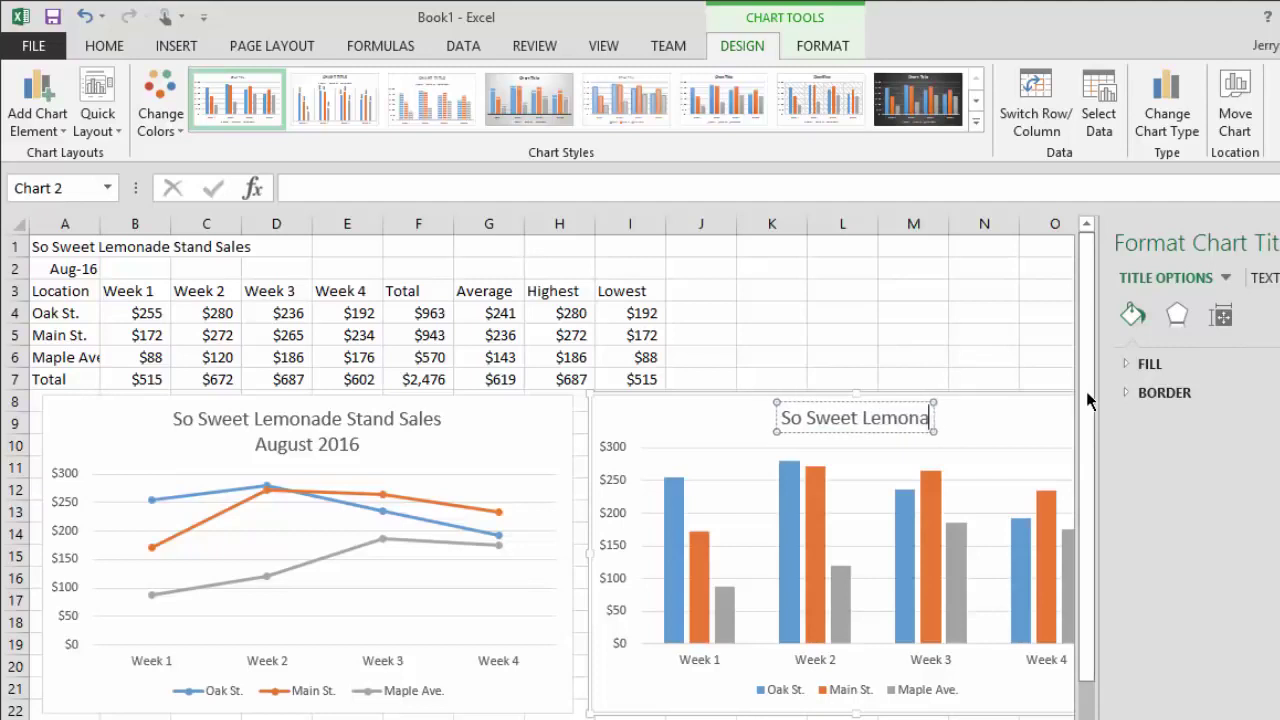
pyautogui.write('de Stand Sales')
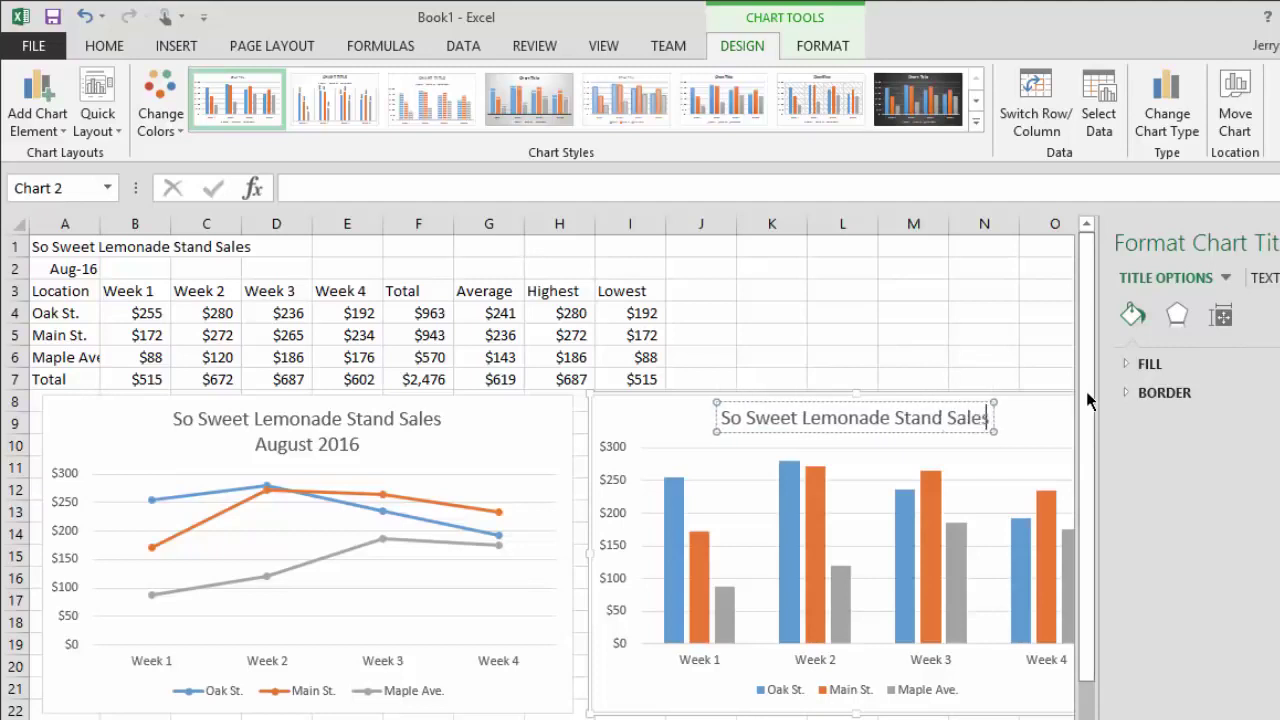
pyautogui.press('Return')
pyautogui.write('August 2016')
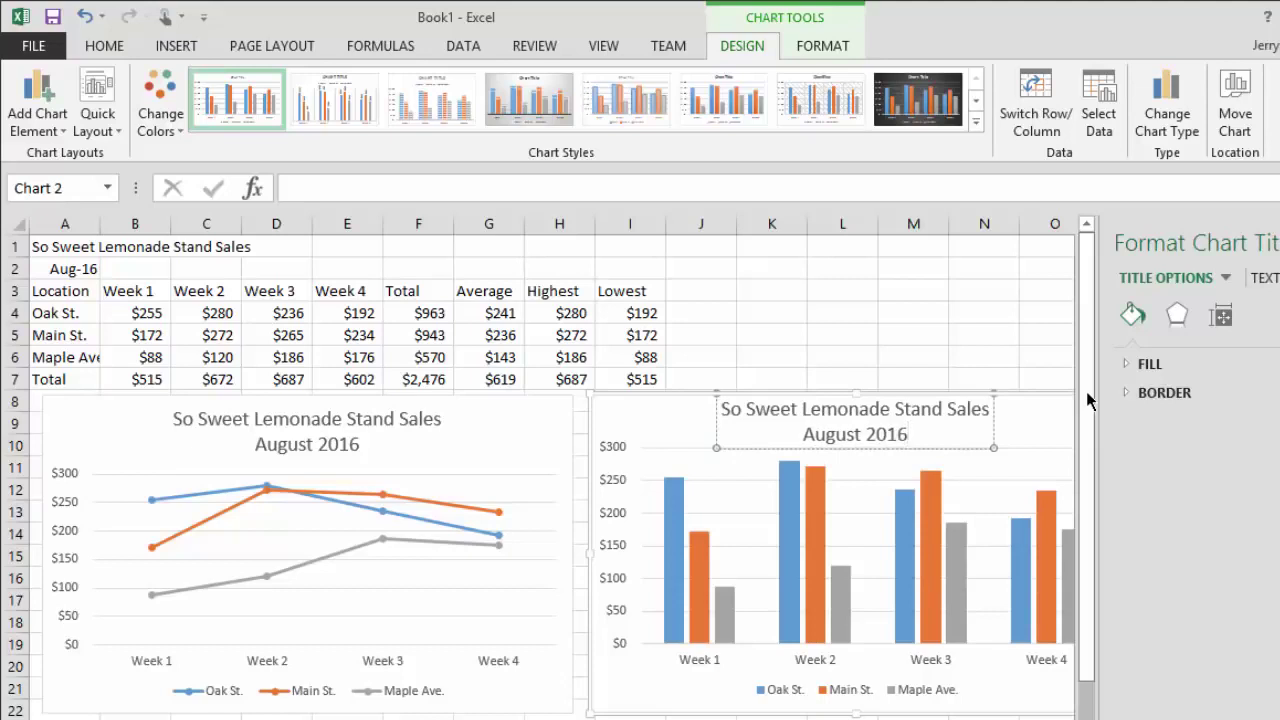
pyautogui.click(1064, 319)
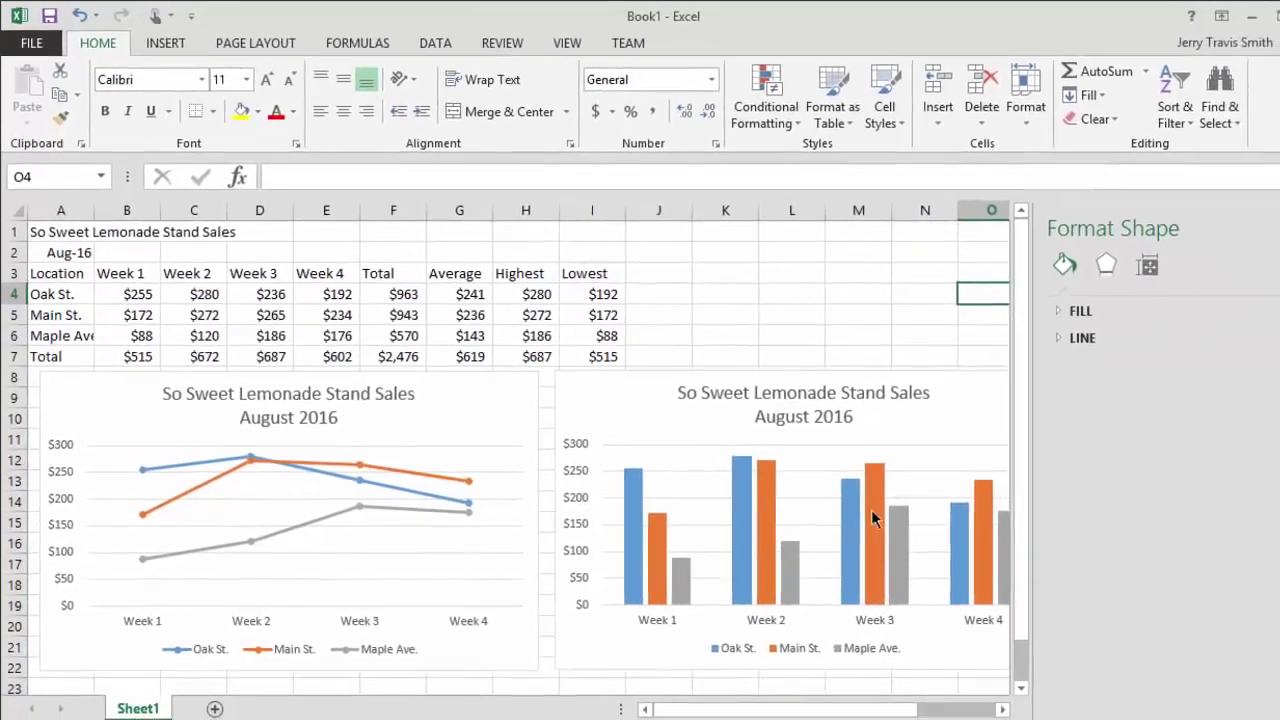
# Select the column chart's chart area and close the formatting pane.
pyautogui.click(960, 435)
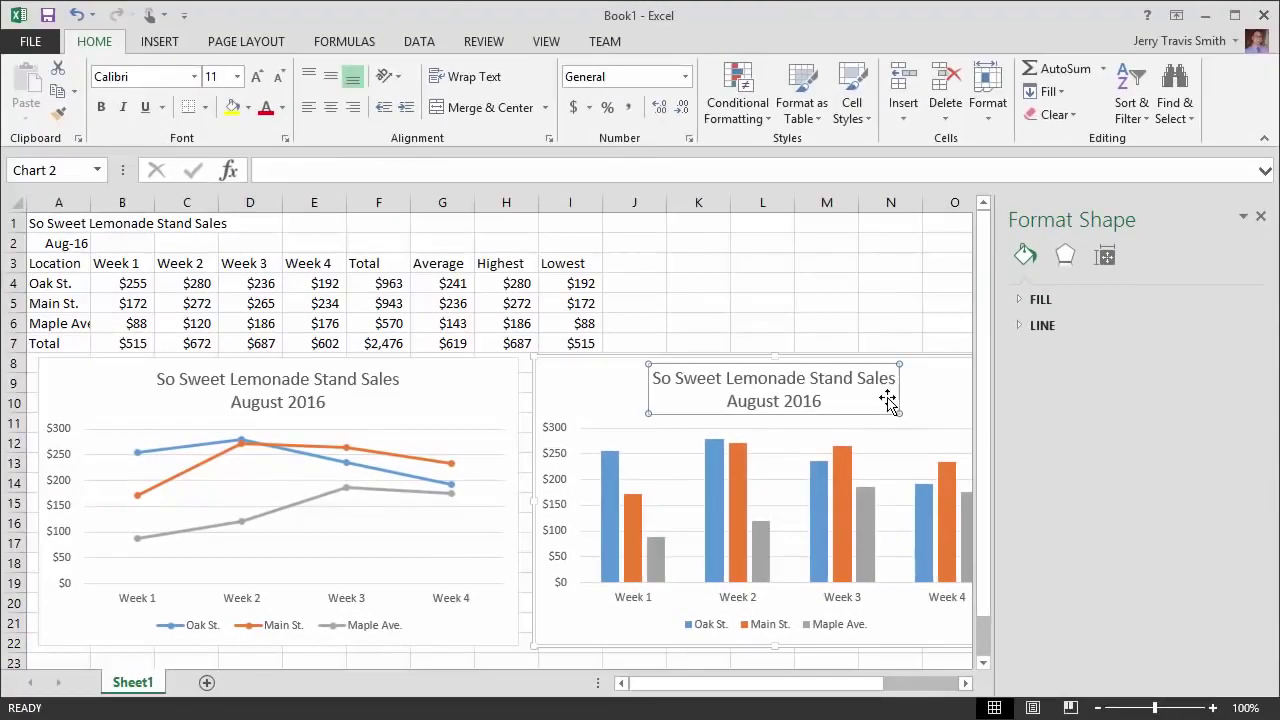
pyautogui.click(611, 418)
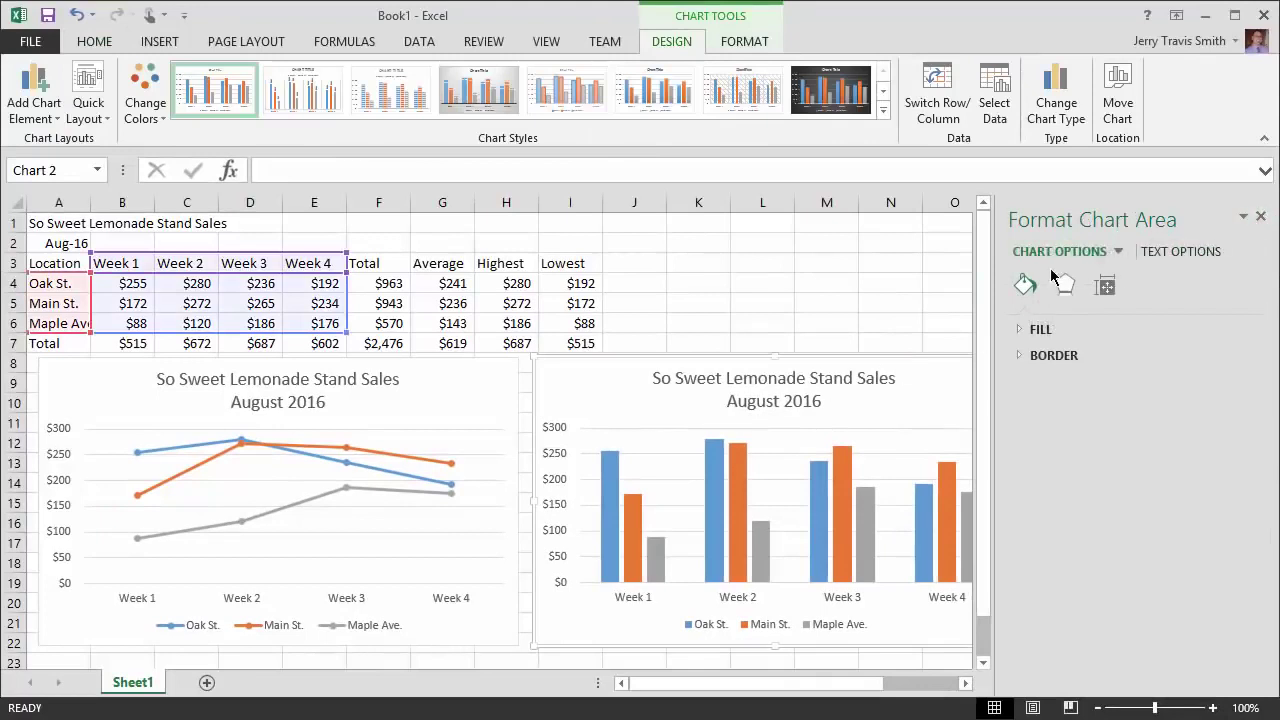
pyautogui.click(1261, 218)
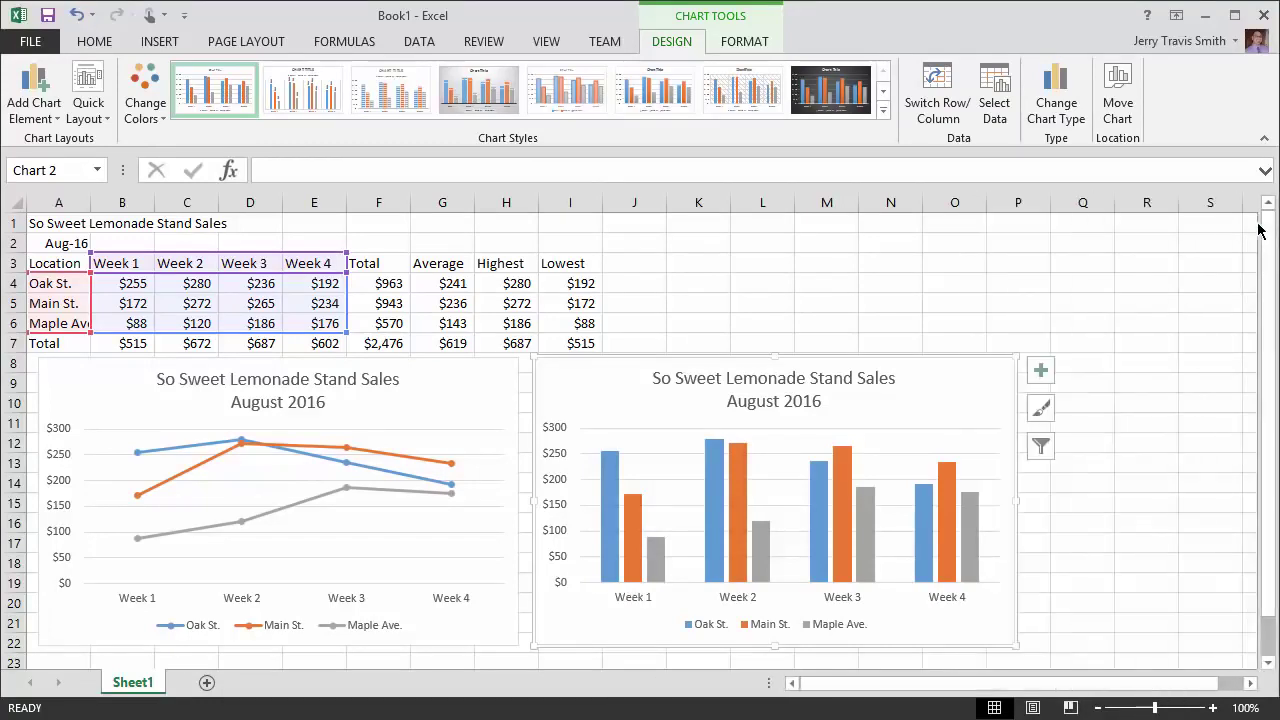